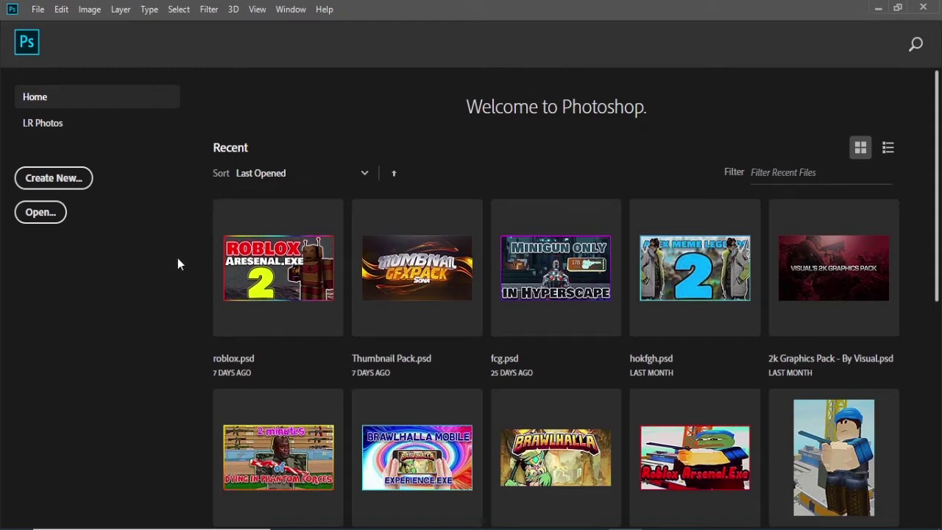
# Create a new blank document from the Custom 1280x720 px, 300 ppi preset
pyautogui.click(74, 185)
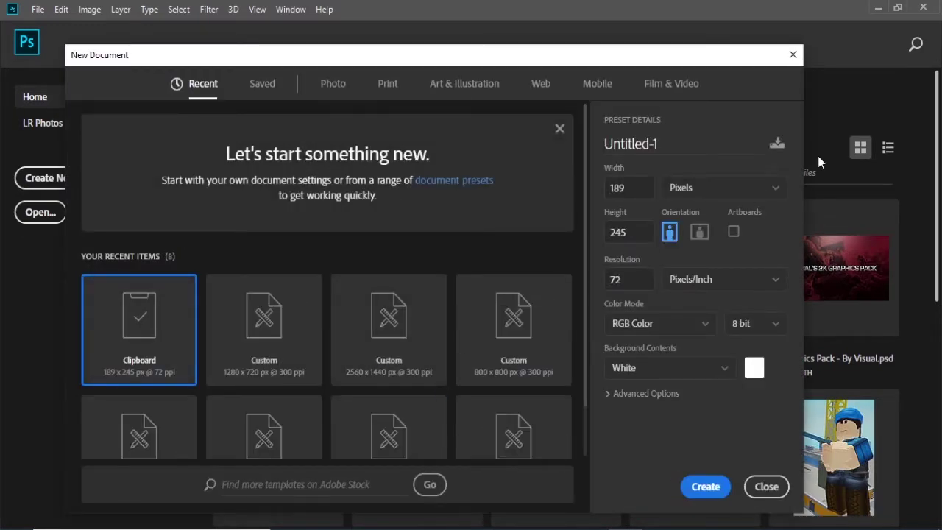
pyautogui.click(255, 312)
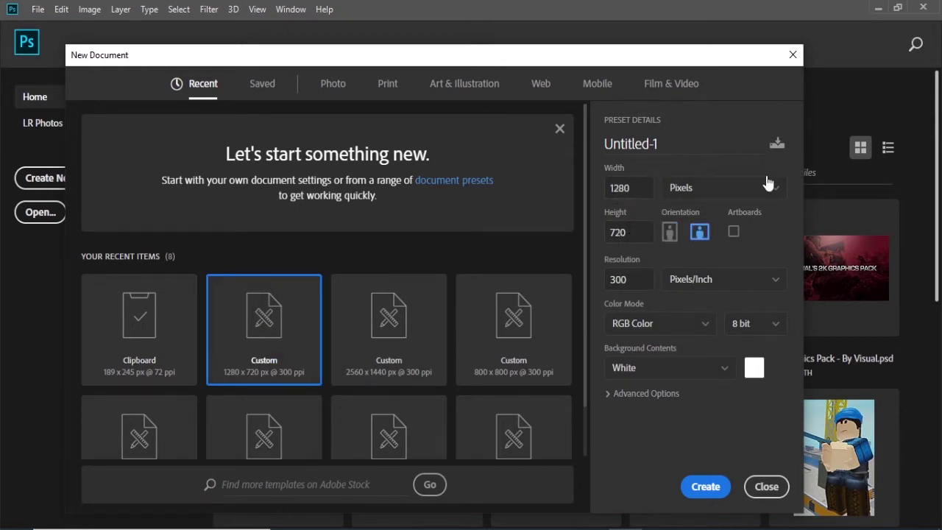
pyautogui.click(705, 494)
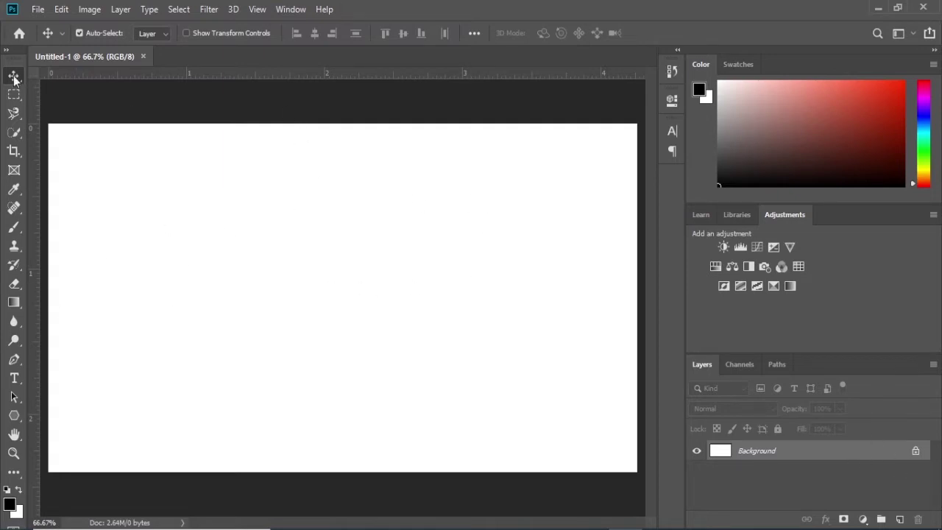
# Unlock the Background so it becomes an editable Layer 0
pyautogui.click(916, 451)
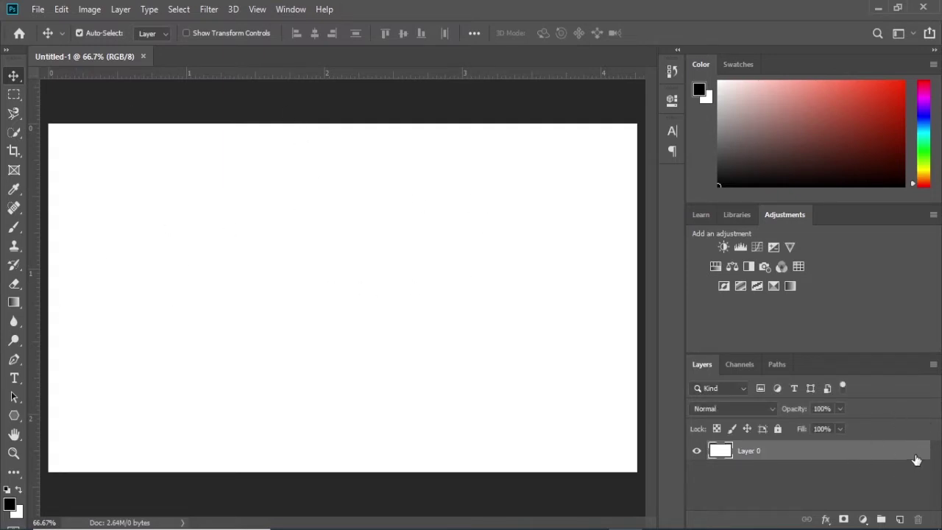
pyautogui.press('h')
pyautogui.doubleClick(810, 450)
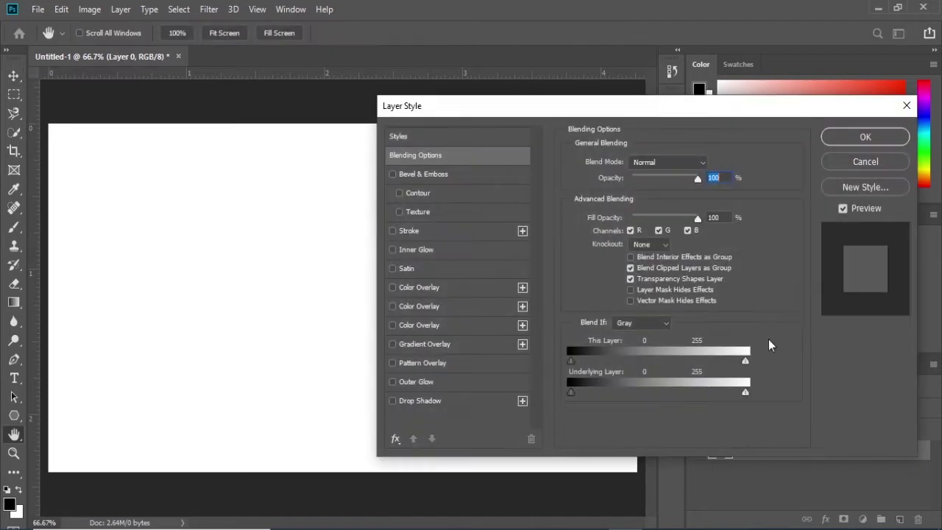
pyautogui.click(862, 156)
pyautogui.press('v')
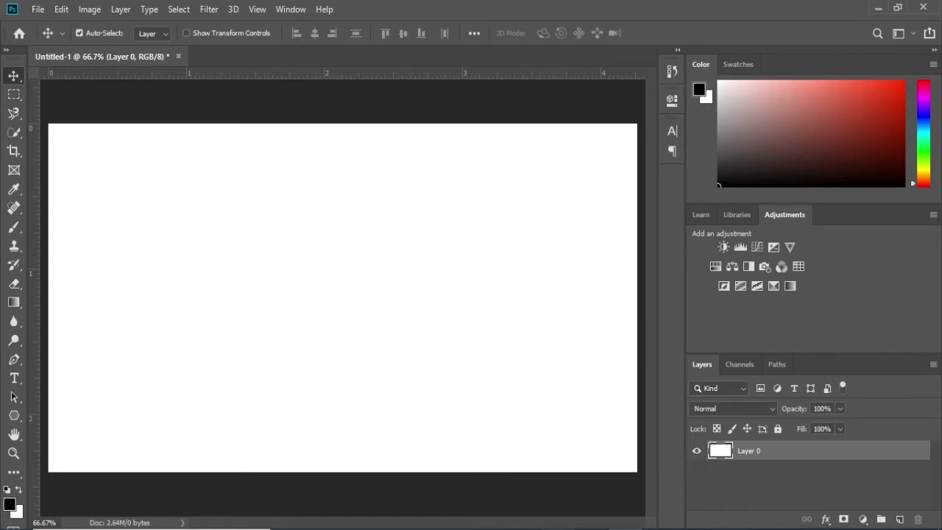
# Search Google Images in Chrome for 'gaming background'
pyautogui.click(574, 527)
pyautogui.click(371, 267)
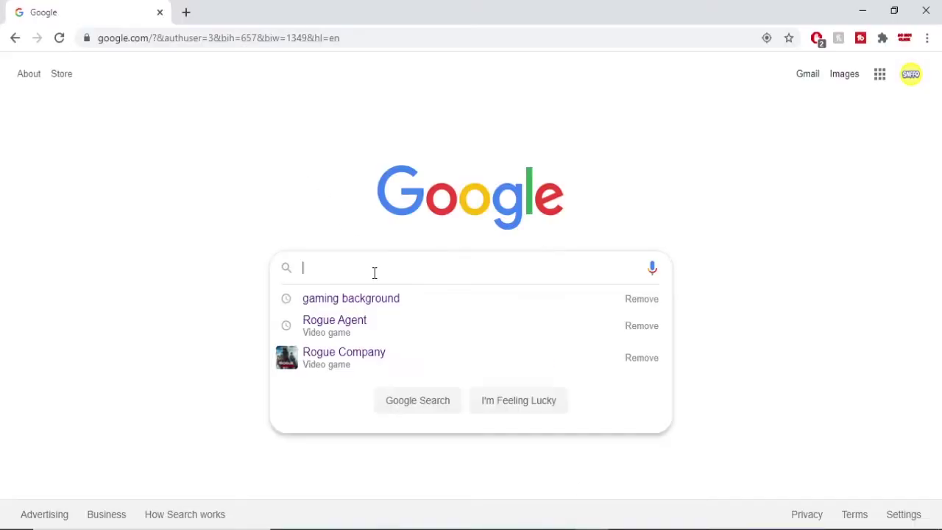
pyautogui.click(411, 303)
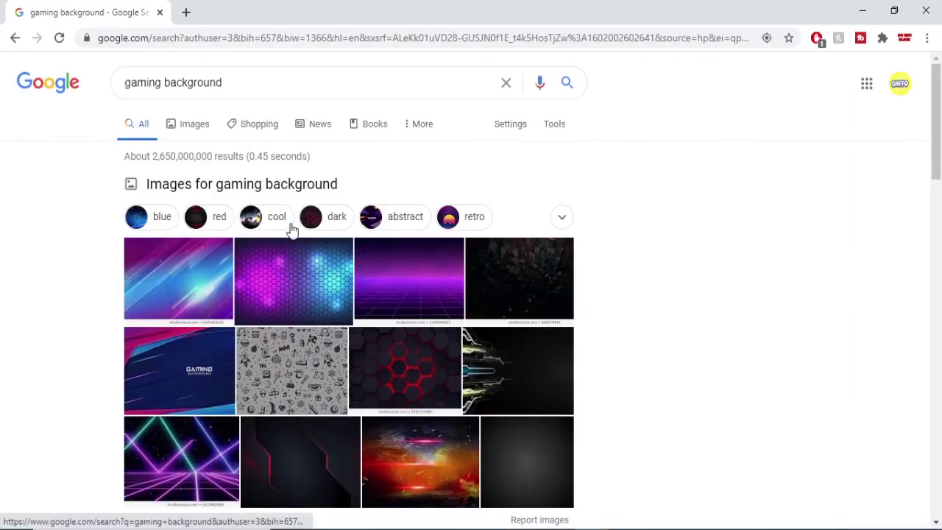
pyautogui.click(191, 123)
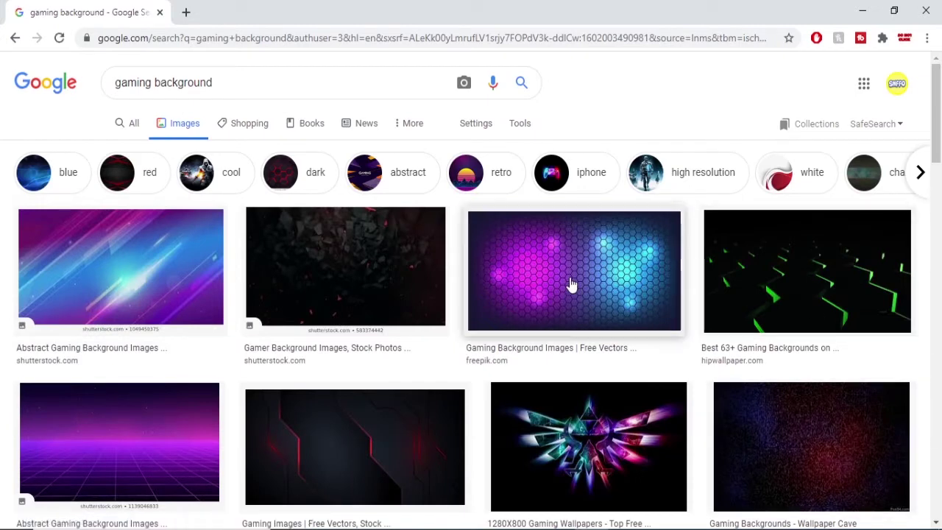
# Open the freepik neon hexagon image preview and cancel its Save image as dialog
pyautogui.click(571, 284)
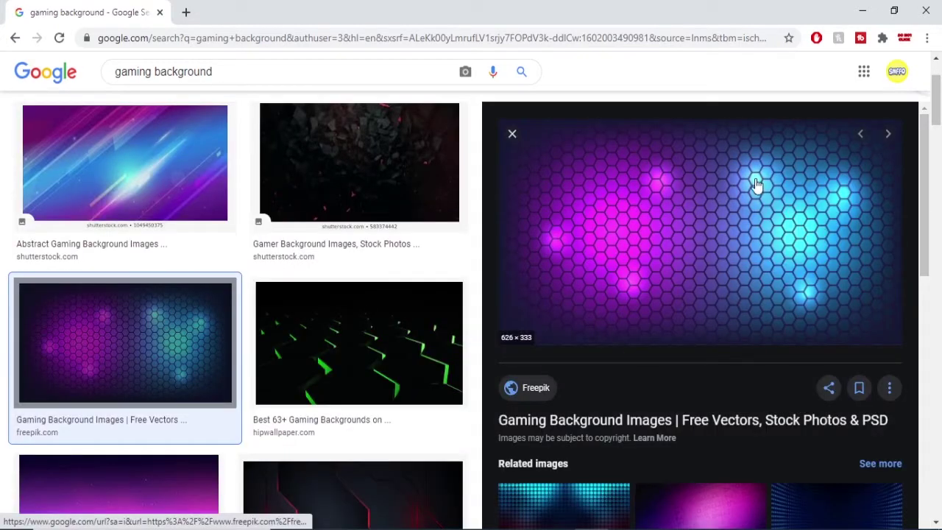
pyautogui.rightClick(655, 221)
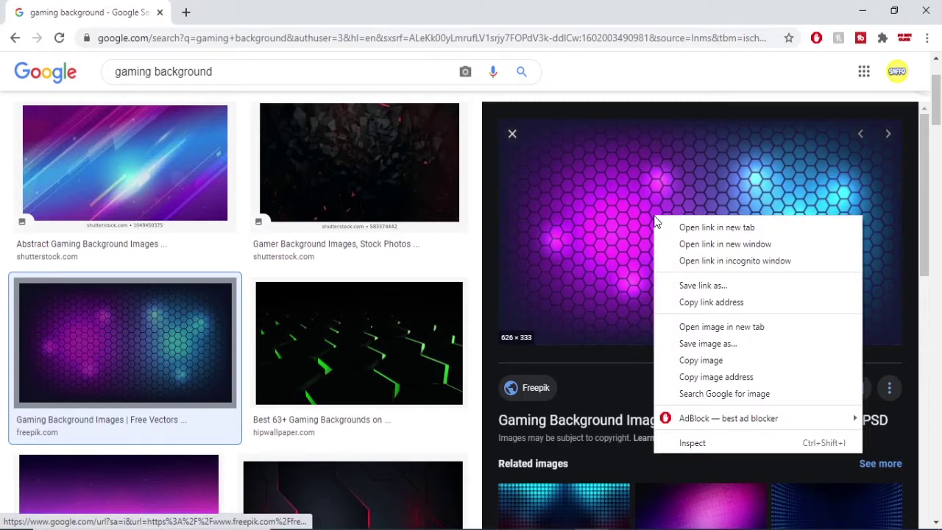
pyautogui.click(720, 346)
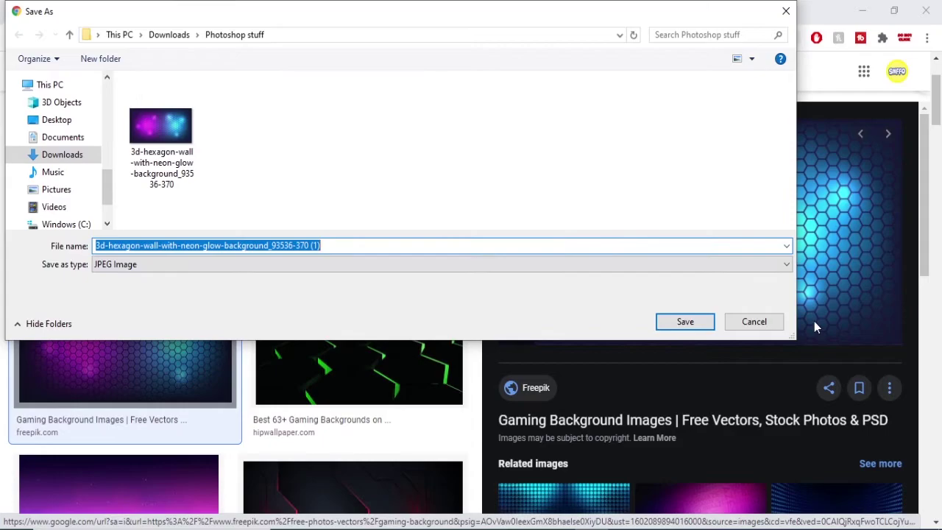
pyautogui.click(773, 321)
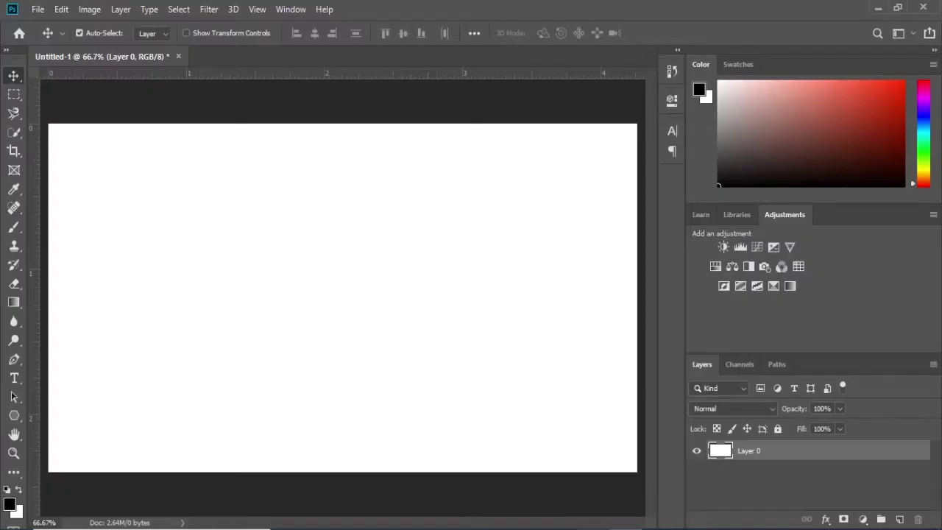
# Place the downloaded hexagon JPEG and stretch it to fill the whole canvas
pyautogui.hotkey('alt', 'Tab')
pyautogui.click(449, 306)
pyautogui.moveTo(449, 306); pyautogui.dragTo(207, 287)
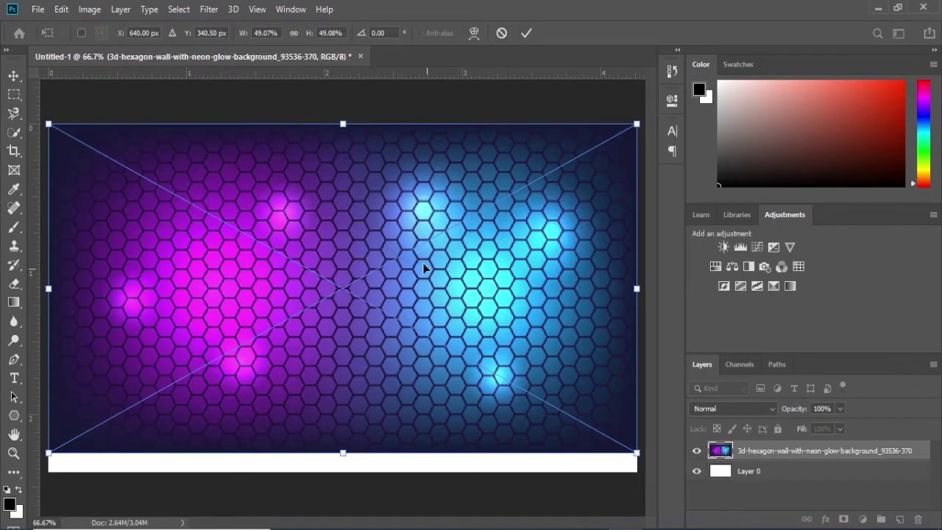
pyautogui.moveTo(427, 269); pyautogui.dragTo(394, 202)
pyautogui.moveTo(343, 449); pyautogui.dragTo(343, 470)
pyautogui.moveTo(464, 345); pyautogui.dragTo(344, 289)
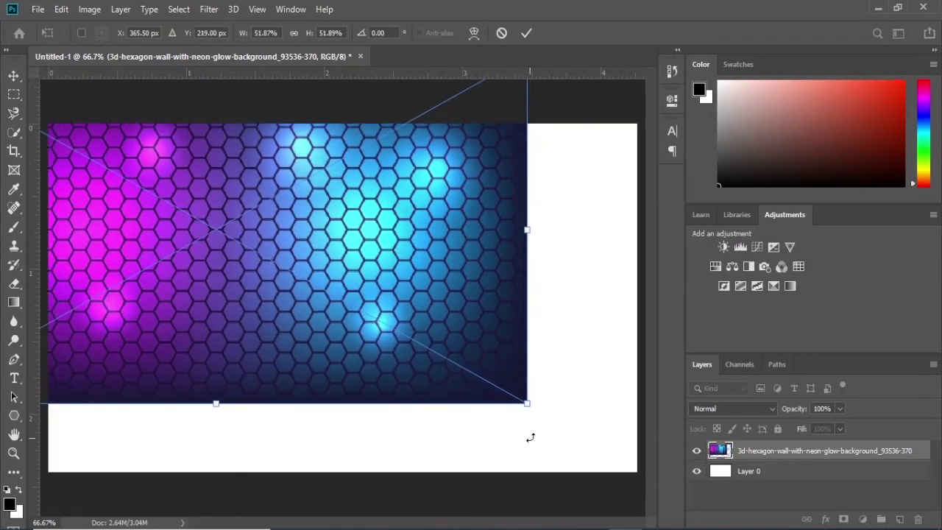
pyautogui.moveTo(529, 401); pyautogui.dragTo(434, 351)
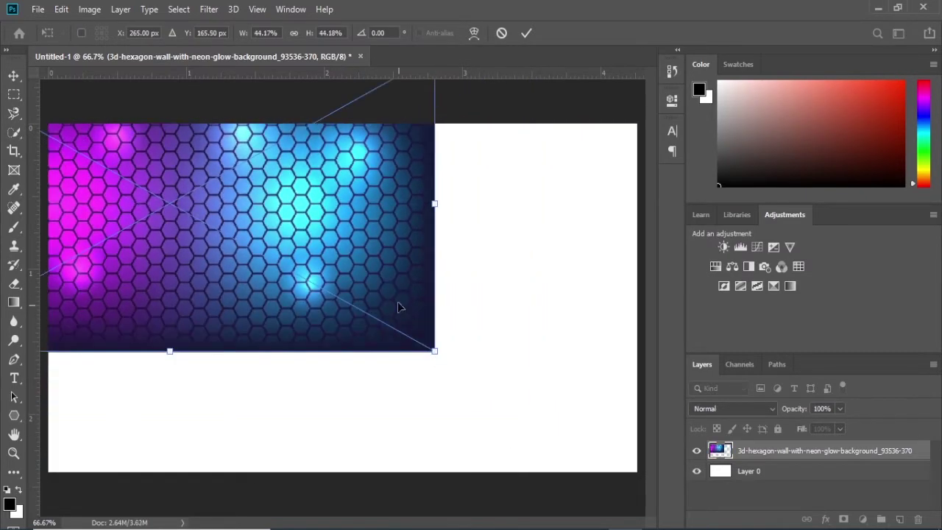
pyautogui.moveTo(366, 236); pyautogui.dragTo(499, 307)
pyautogui.moveTo(579, 422); pyautogui.dragTo(638, 446)
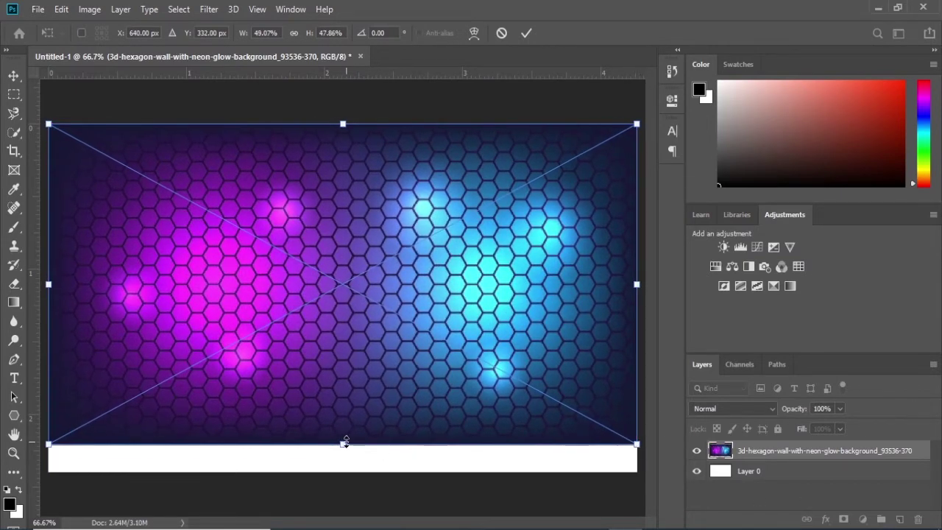
pyautogui.moveTo(344, 443); pyautogui.dragTo(343, 471)
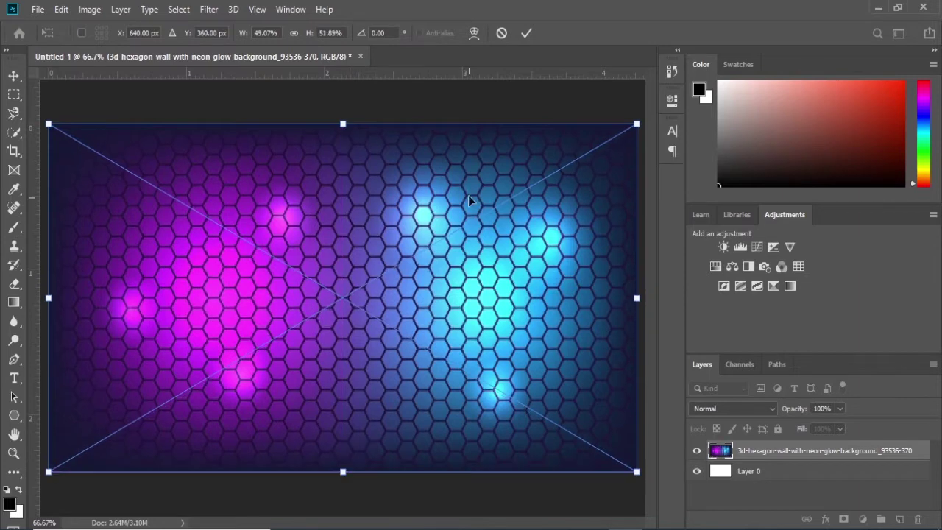
pyautogui.click(526, 33)
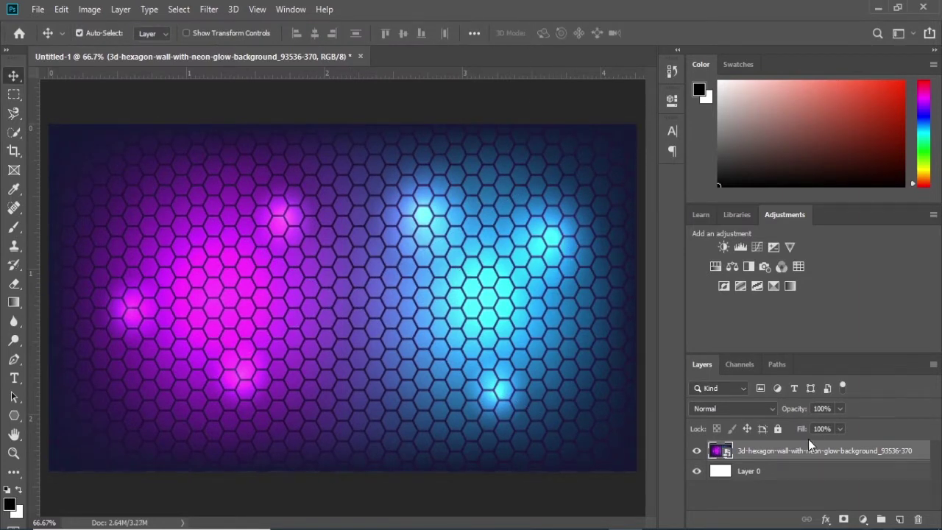
# Rasterize the hexagon image layer
pyautogui.rightClick(795, 456)
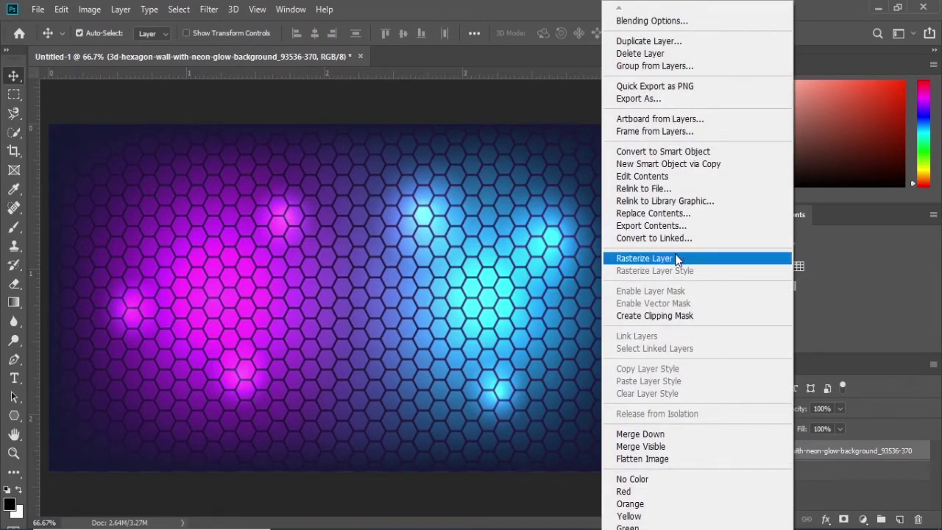
pyautogui.rightClick(882, 449)
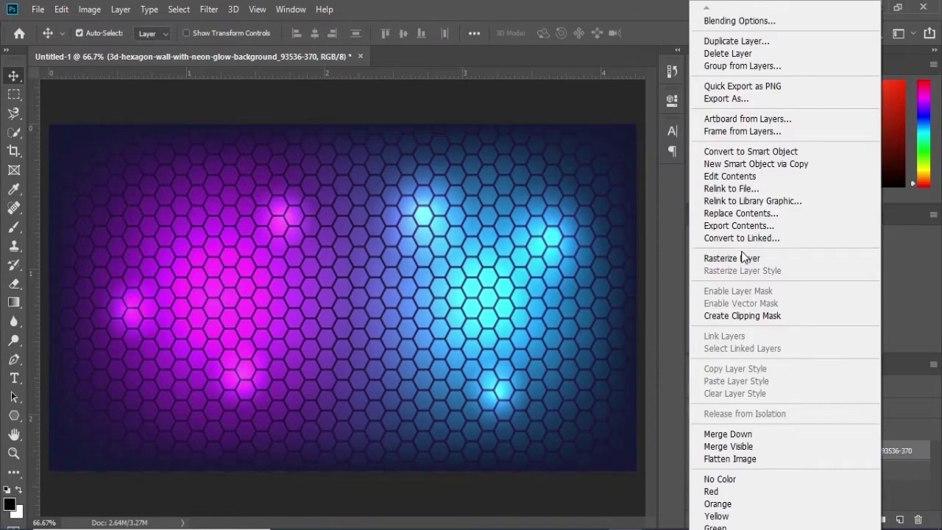
pyautogui.click(739, 257)
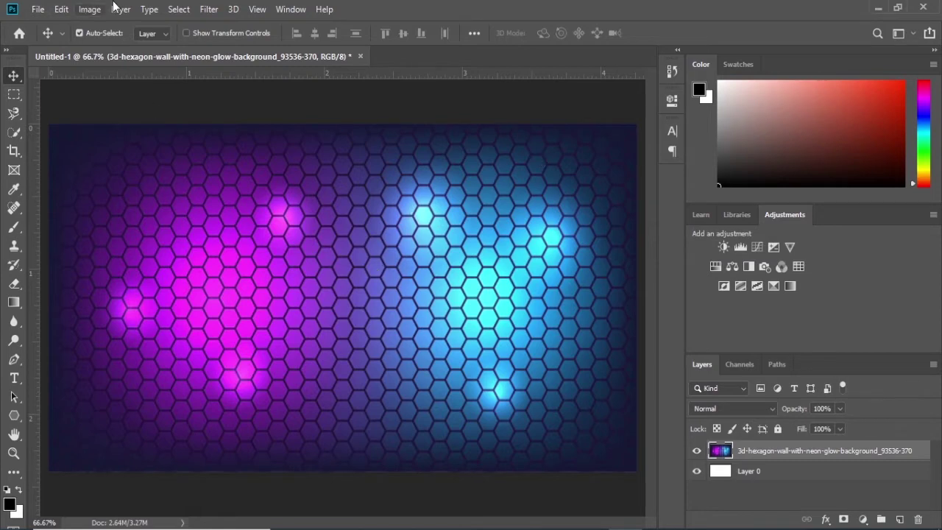
# Apply a Ripple distortion with amount -183 to the hexagon background
pyautogui.click(207, 10)
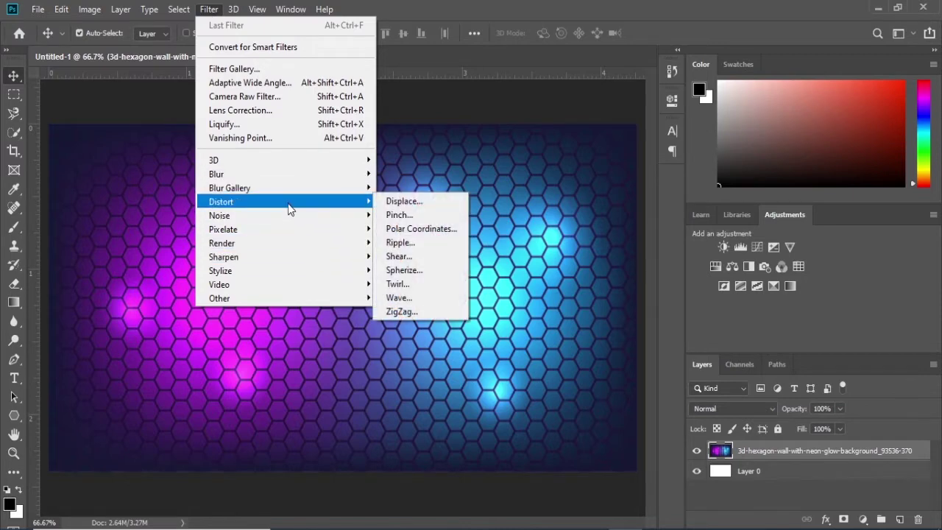
pyautogui.moveTo(250, 201)
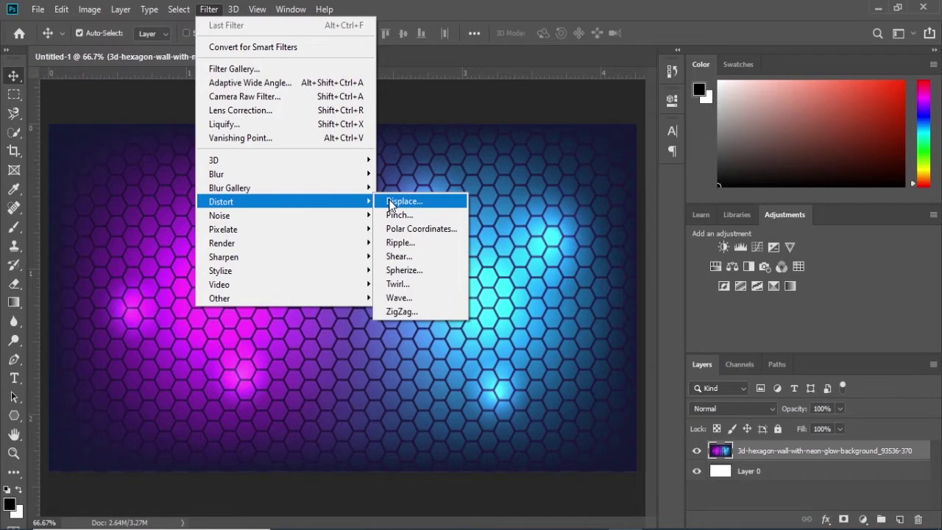
pyautogui.click(430, 243)
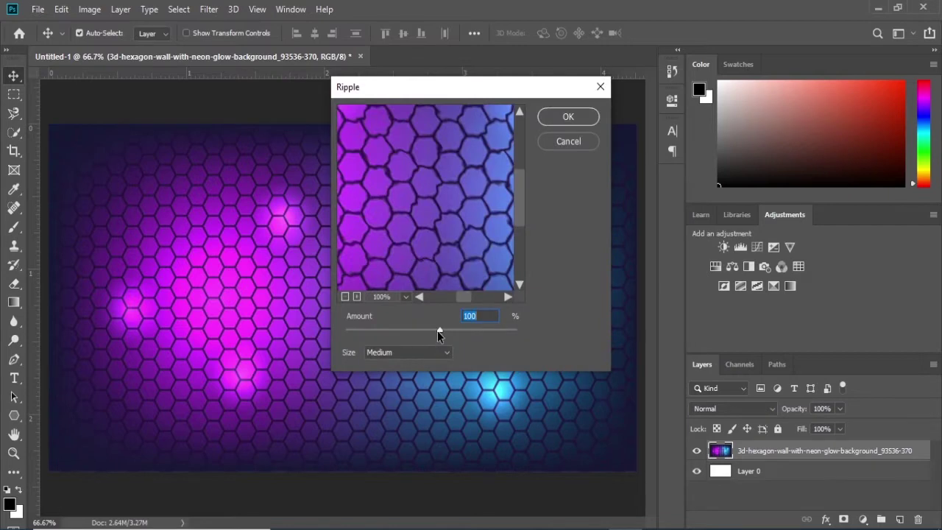
pyautogui.moveTo(439, 331); pyautogui.dragTo(416, 331)
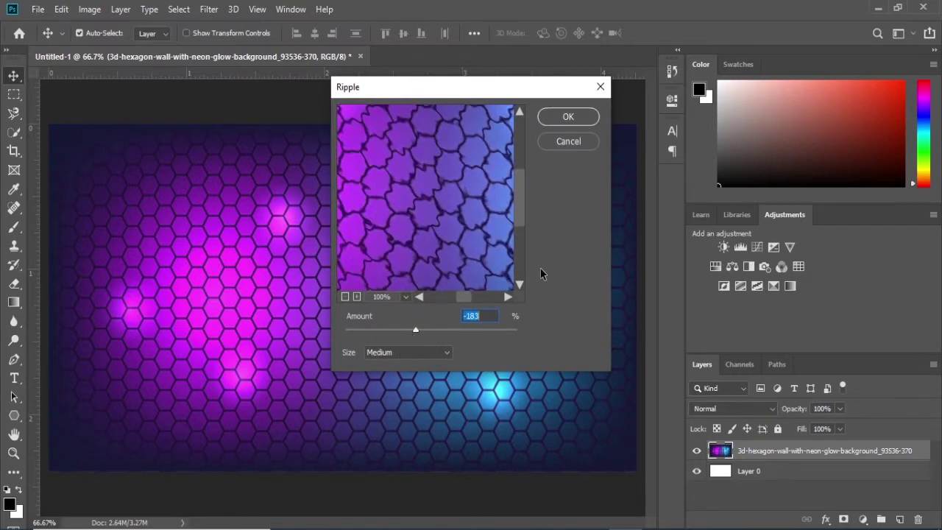
pyautogui.click(569, 116)
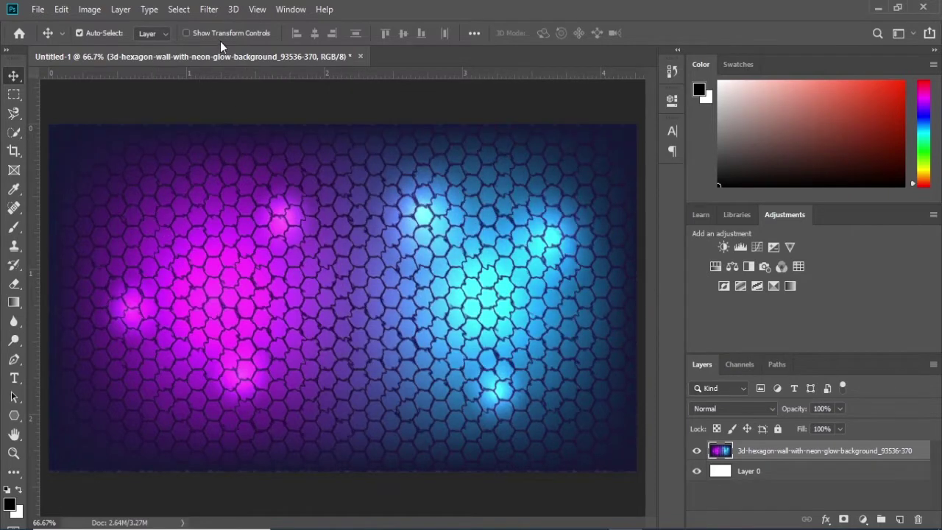
# Apply a Twirl distortion with an angle of about 347°
pyautogui.click(207, 9)
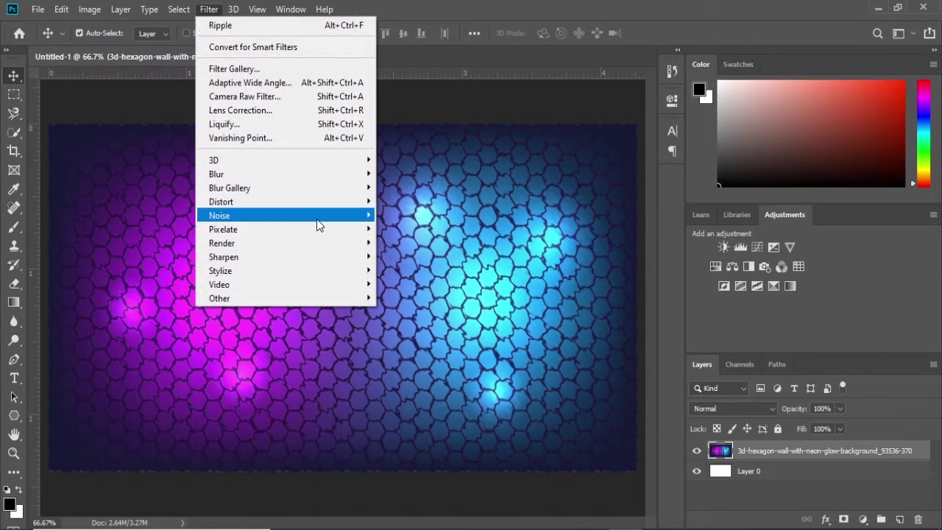
pyautogui.moveTo(319, 225)
pyautogui.moveTo(318, 198)
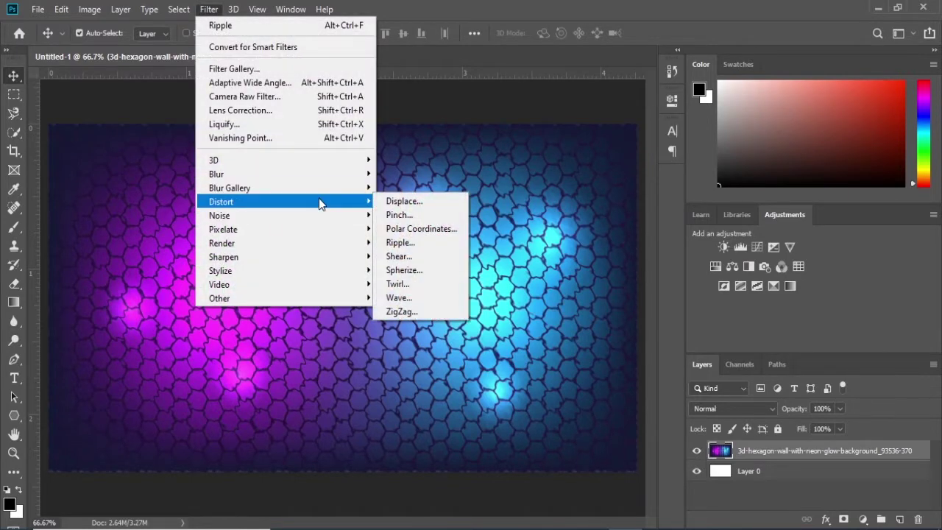
pyautogui.click(416, 274)
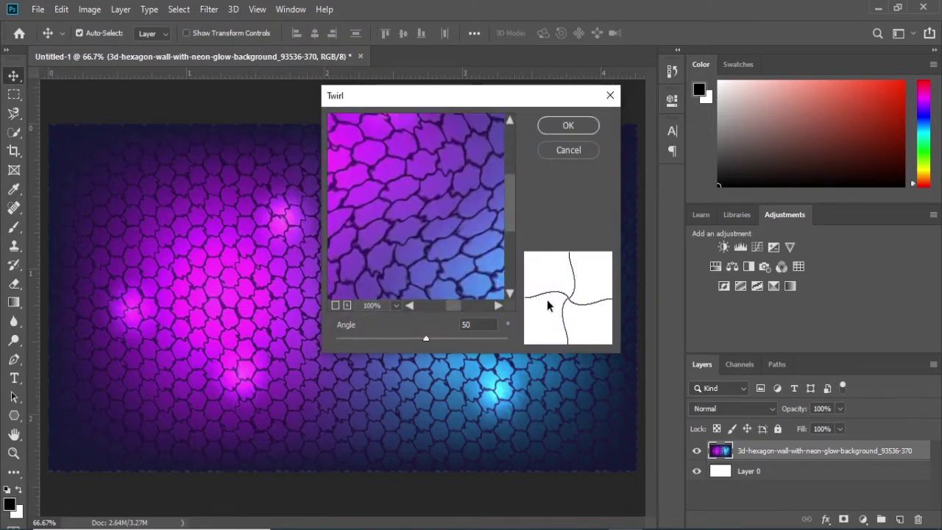
pyautogui.moveTo(444, 340); pyautogui.dragTo(451, 341)
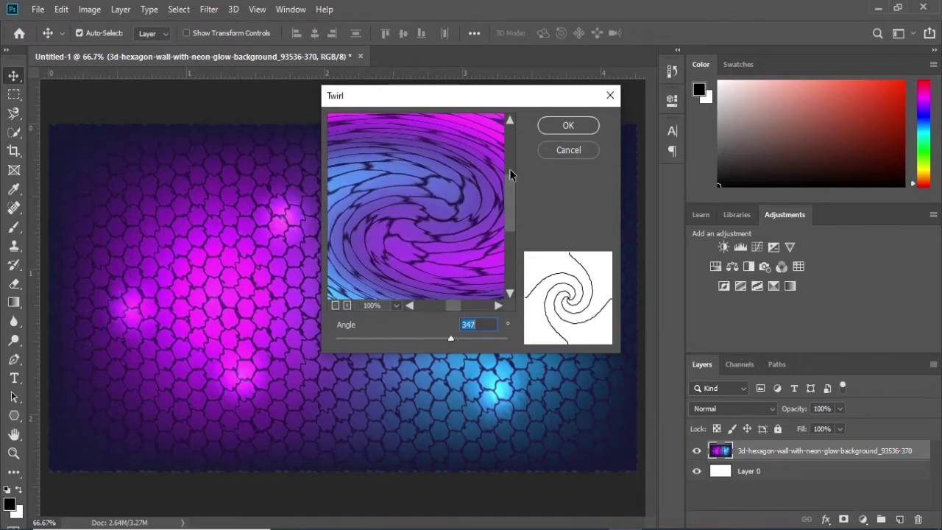
pyautogui.click(556, 125)
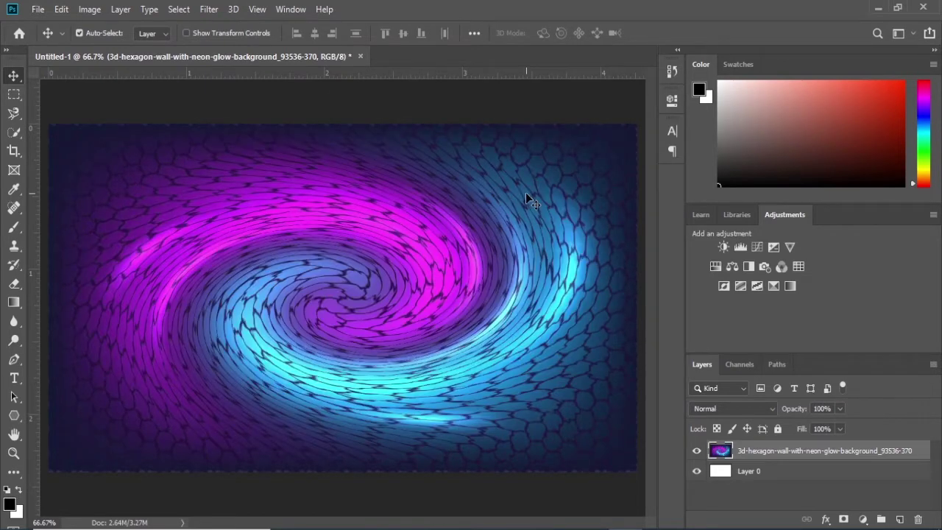
pyautogui.click(208, 9)
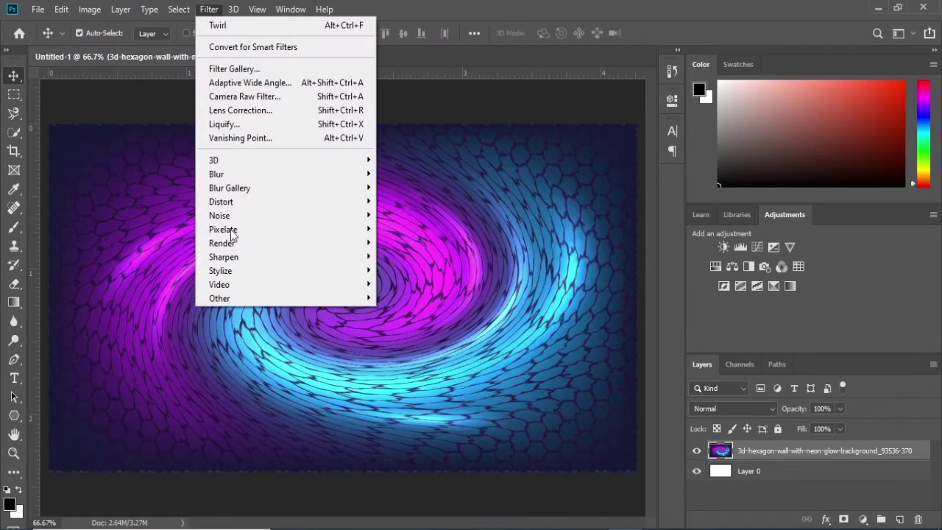
# Open the ZigZag filter and set Amount 89 with 17 ridges
pyautogui.moveTo(241, 242)
pyautogui.moveTo(266, 203)
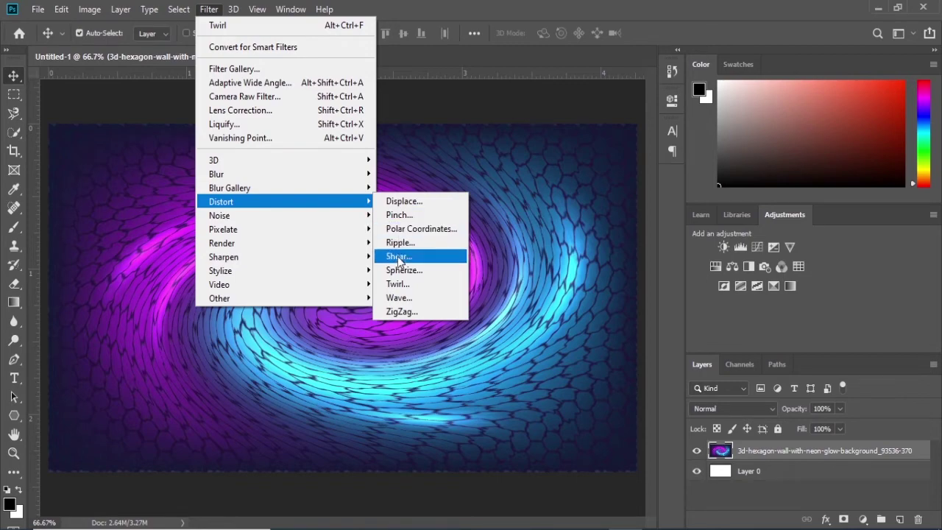
pyautogui.click(402, 311)
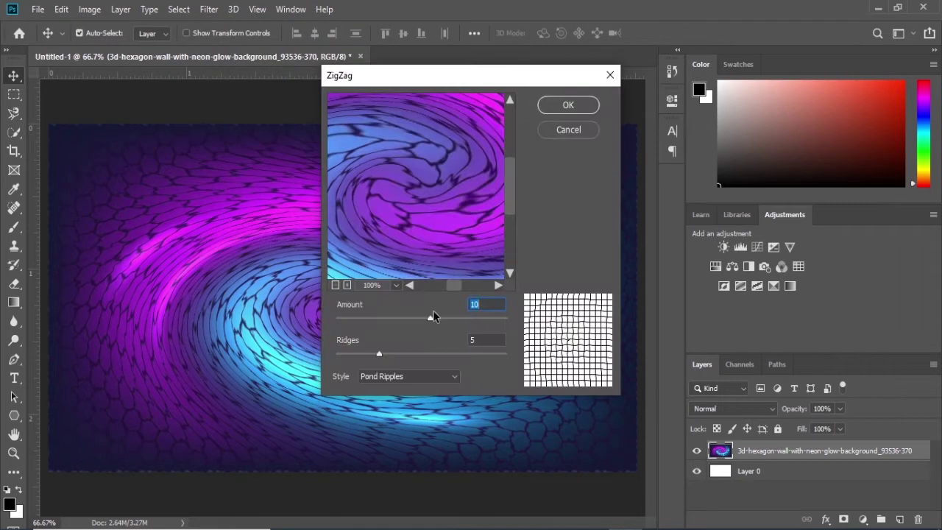
pyautogui.moveTo(433, 316); pyautogui.dragTo(457, 318)
pyautogui.moveTo(380, 354); pyautogui.dragTo(508, 354)
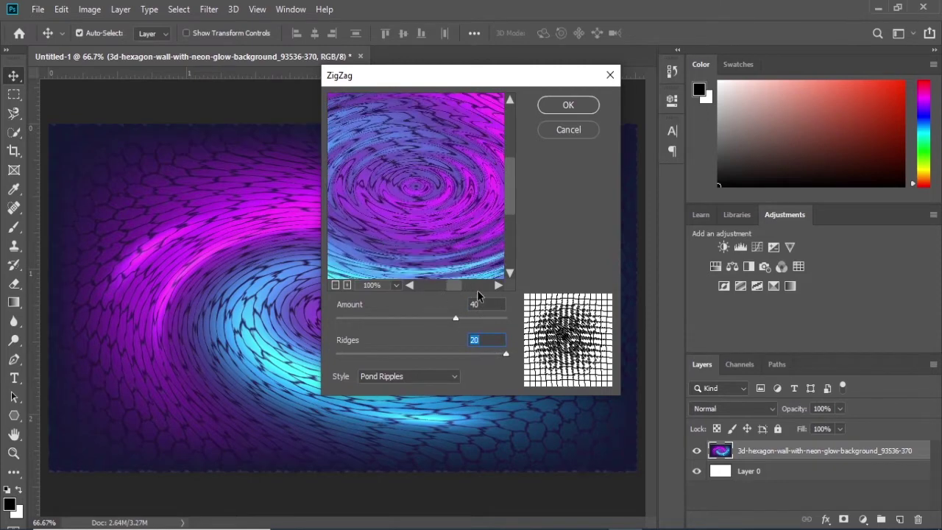
pyautogui.click(336, 285)
pyautogui.click(336, 284)
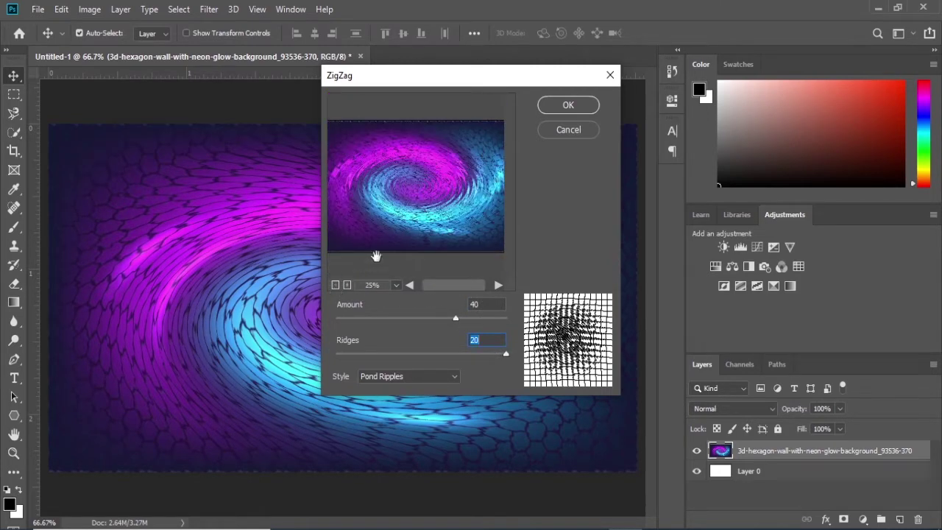
pyautogui.moveTo(456, 318); pyautogui.dragTo(496, 319)
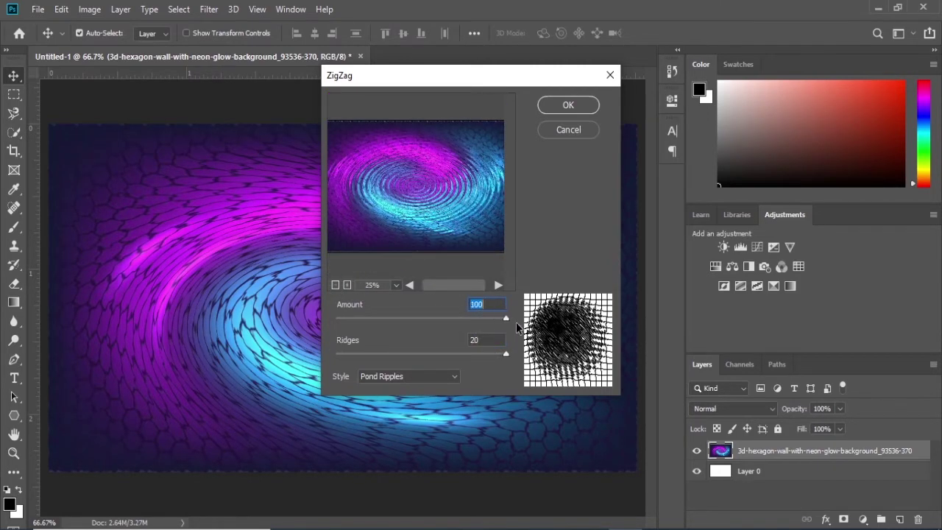
pyautogui.moveTo(500, 358); pyautogui.dragTo(477, 359)
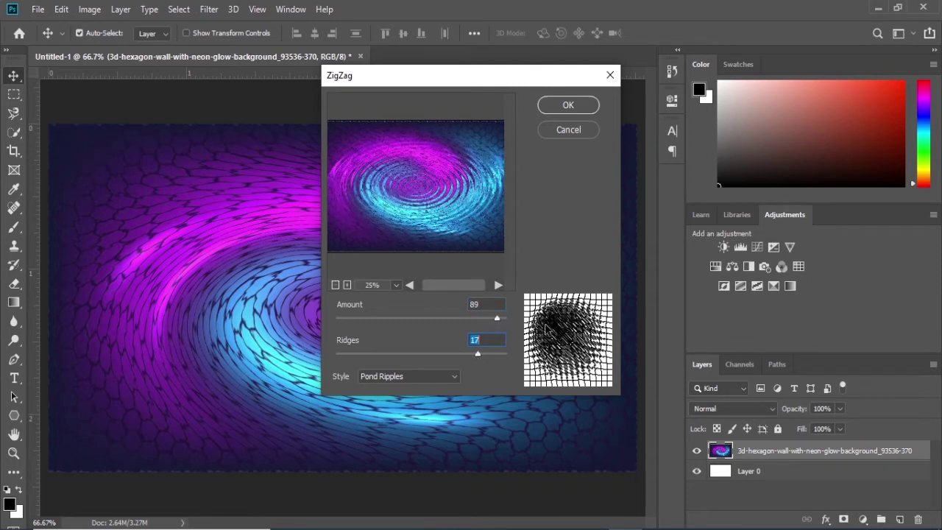
# Set the ZigZag style to Out From Center and apply the filter
pyautogui.click(447, 380)
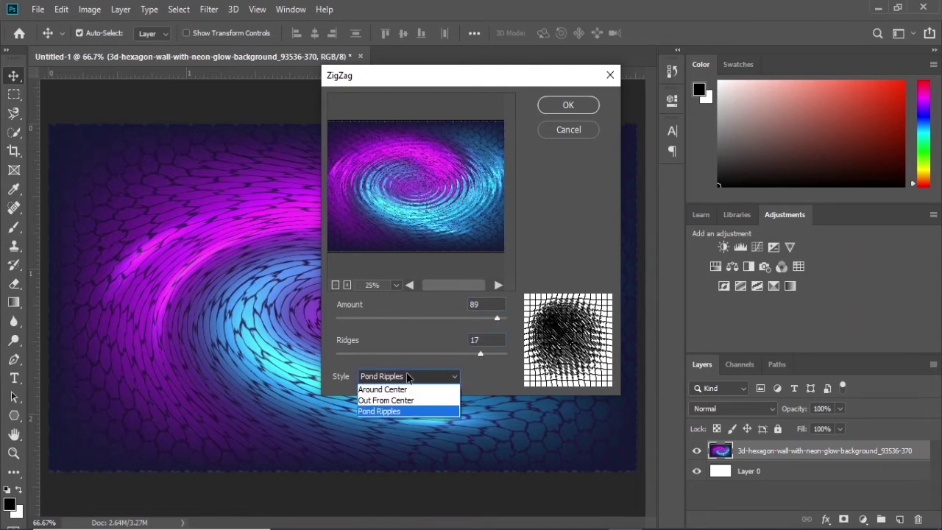
pyautogui.click(393, 390)
pyautogui.click(412, 376)
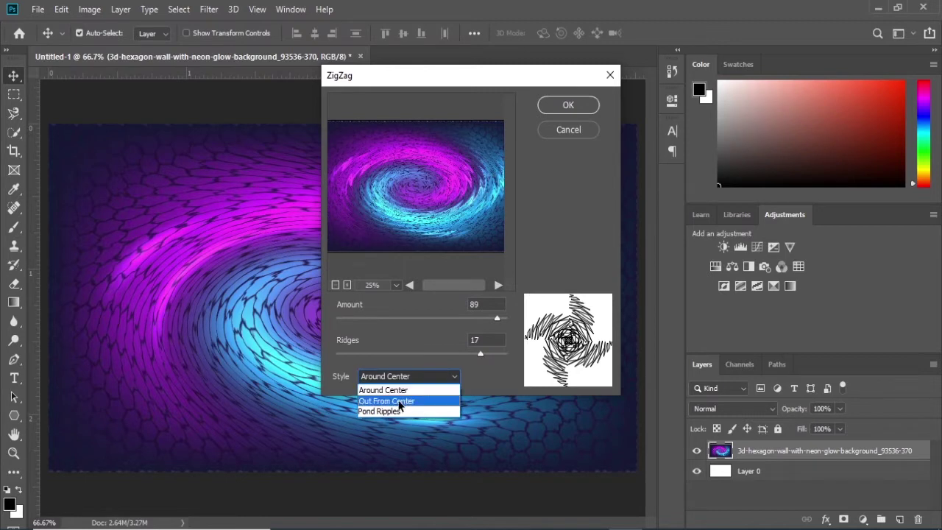
pyautogui.click(402, 401)
pyautogui.click(567, 104)
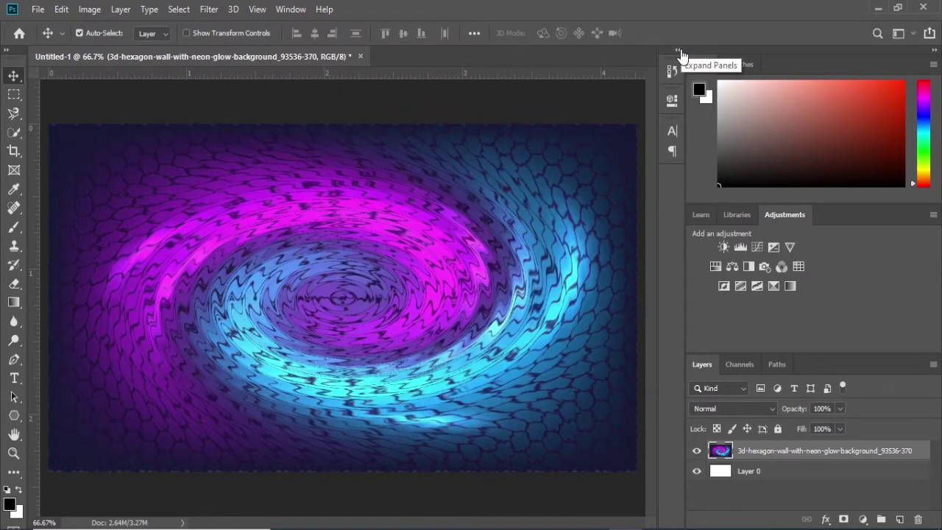
# Drag the character image from the Photoshop stuff folder onto the canvas and shift it up-left
pyautogui.click(543, 513)
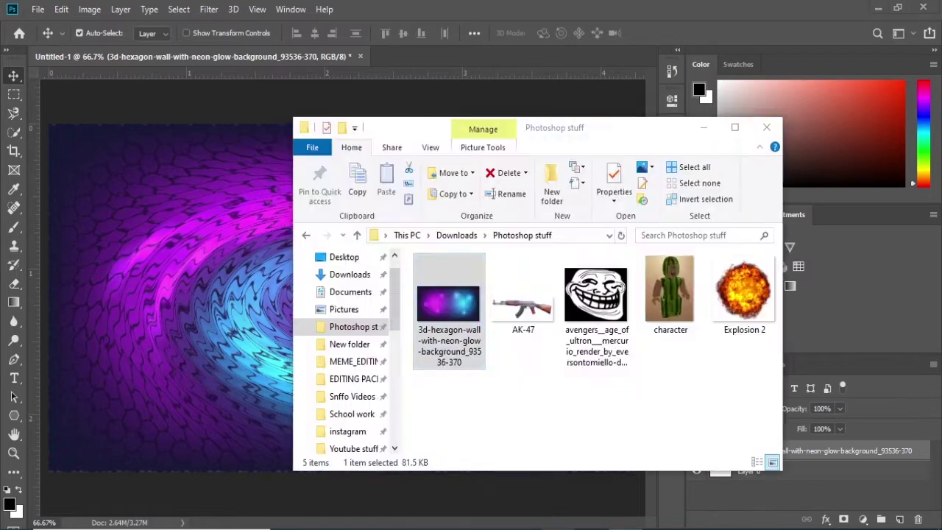
pyautogui.click(666, 298)
pyautogui.moveTo(670, 294); pyautogui.dragTo(175, 288)
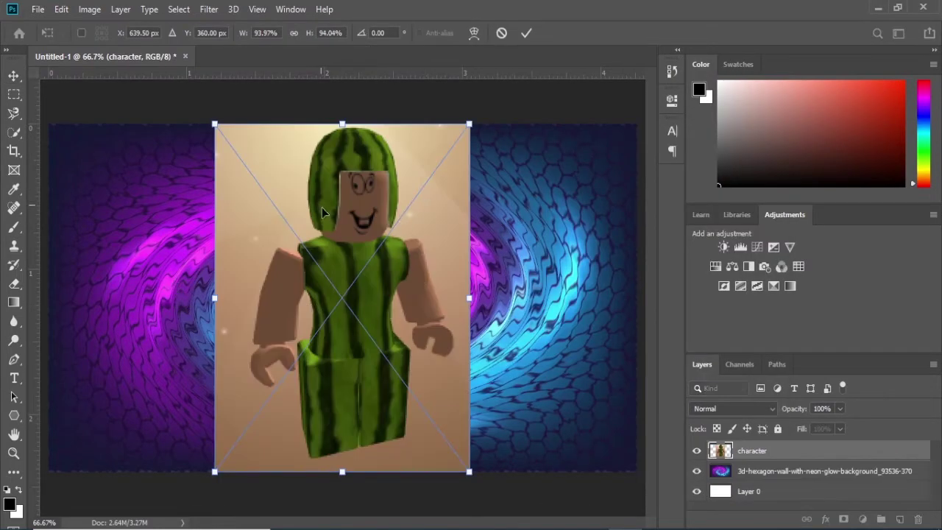
pyautogui.moveTo(321, 213); pyautogui.dragTo(245, 92)
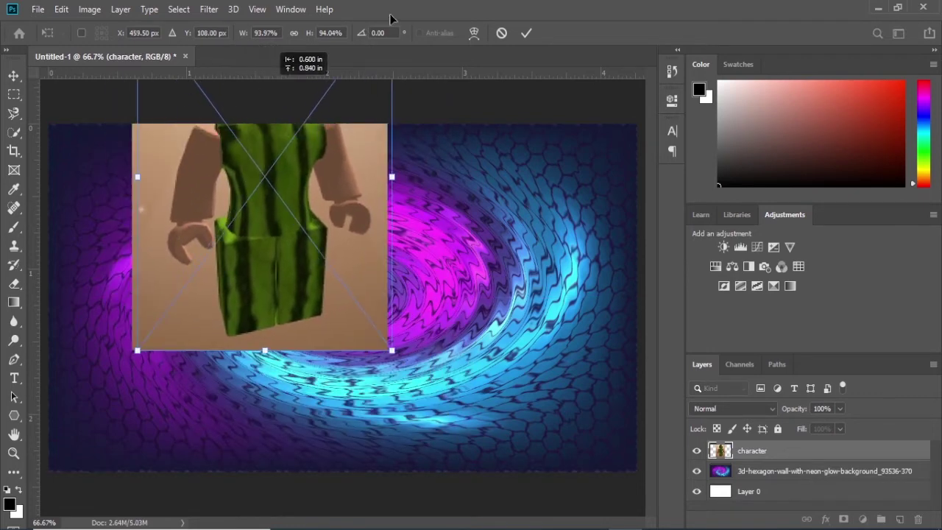
# Cancel the character placement and open character.PNG as its own document
pyautogui.click(501, 32)
pyautogui.click(543, 513)
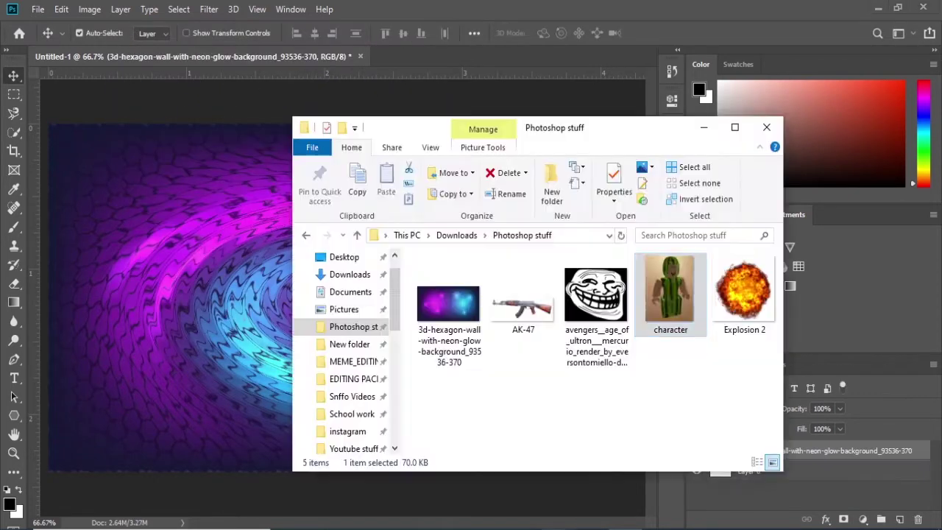
pyautogui.moveTo(660, 294); pyautogui.dragTo(397, 48)
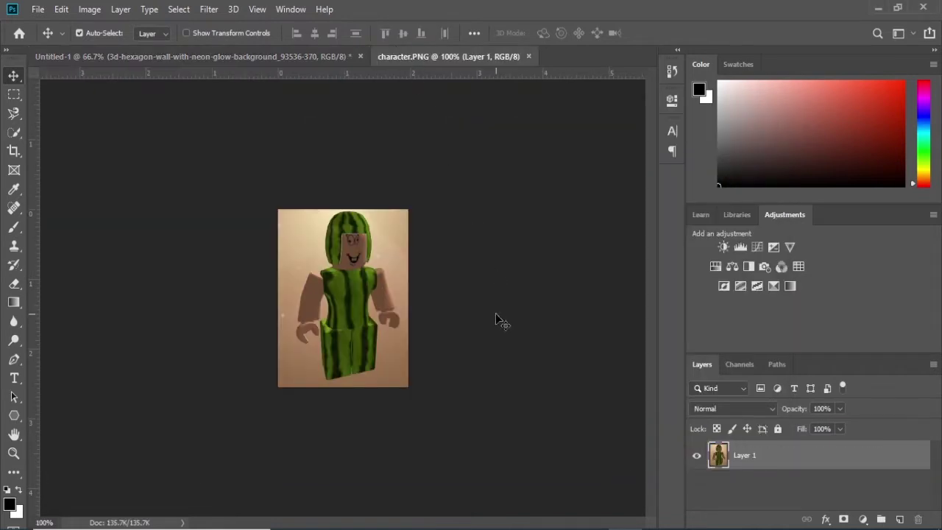
# Zoom in on the character's face in character.PNG
pyautogui.click(13, 455)
pyautogui.moveTo(343, 274); pyautogui.dragTo(368, 250)
pyautogui.scroll(-2, 348, 276)
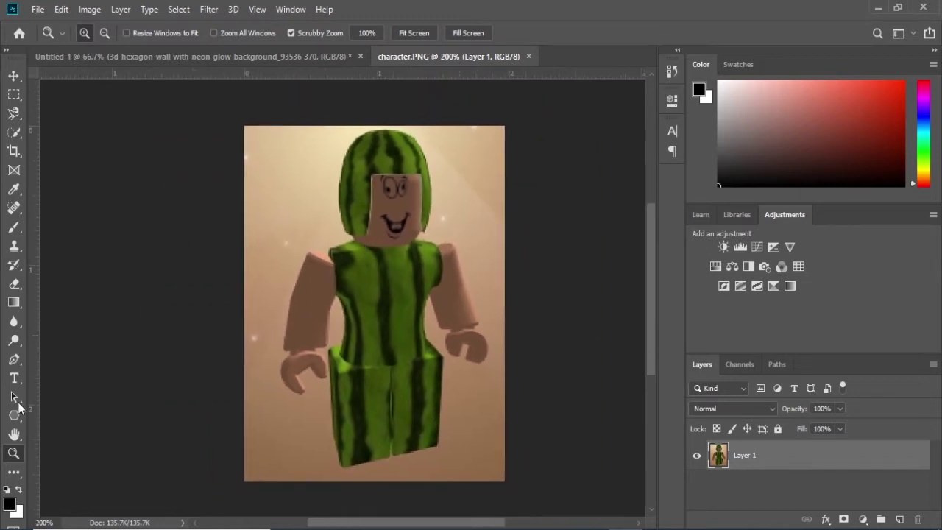
pyautogui.click(14, 131)
# Trace the watermelon character with the Magnetic Lasso from the leg around to a closed selection
pyautogui.click(14, 114)
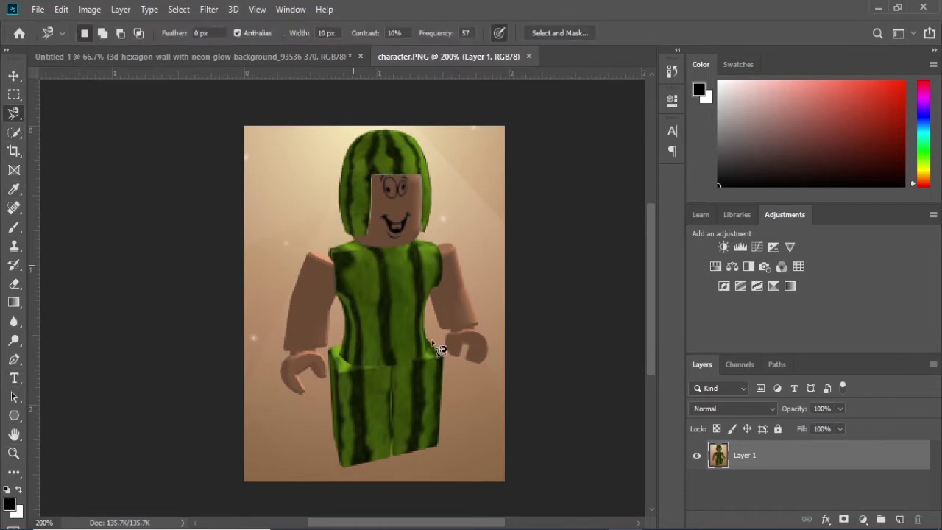
pyautogui.click(437, 441)
pyautogui.moveTo(440, 405)
pyautogui.mouseDown()
pyautogui.moveTo(442, 352)
pyautogui.moveTo(424, 323)
pyautogui.moveTo(431, 292)
pyautogui.moveTo(441, 329)
pyautogui.moveTo(454, 335)
pyautogui.moveTo(458, 353)
pyautogui.mouseUp()
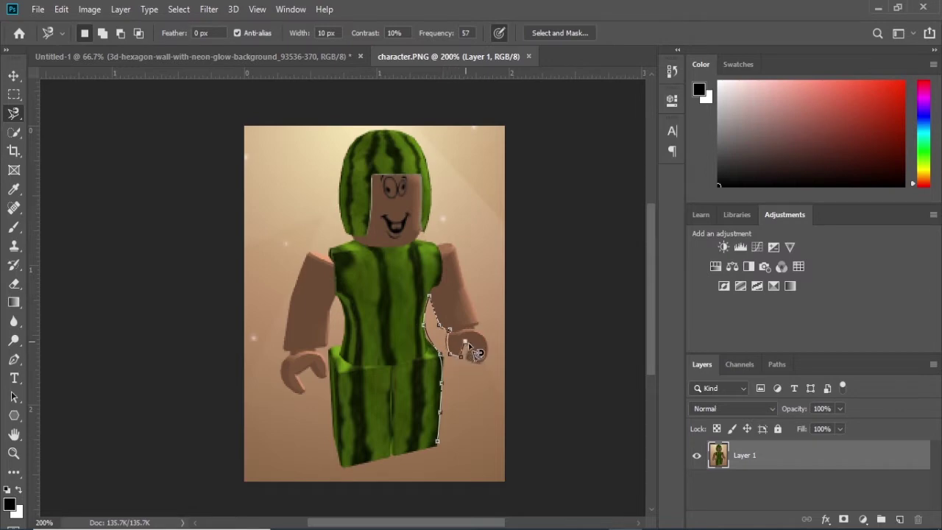
pyautogui.moveTo(477, 354)
pyautogui.mouseDown()
pyautogui.moveTo(455, 246)
pyautogui.moveTo(420, 243)
pyautogui.moveTo(434, 222)
pyautogui.moveTo(426, 149)
pyautogui.moveTo(407, 130)
pyautogui.moveTo(359, 135)
pyautogui.moveTo(339, 227)
pyautogui.moveTo(354, 240)
pyautogui.moveTo(308, 261)
pyautogui.moveTo(282, 369)
pyautogui.moveTo(301, 400)
pyautogui.moveTo(313, 376)
pyautogui.moveTo(330, 381)
pyautogui.moveTo(318, 353)
pyautogui.moveTo(340, 298)
pyautogui.moveTo(348, 326)
pyautogui.moveTo(334, 346)
pyautogui.moveTo(329, 400)
pyautogui.moveTo(337, 463)
pyautogui.moveTo(442, 452)
pyautogui.mouseUp()
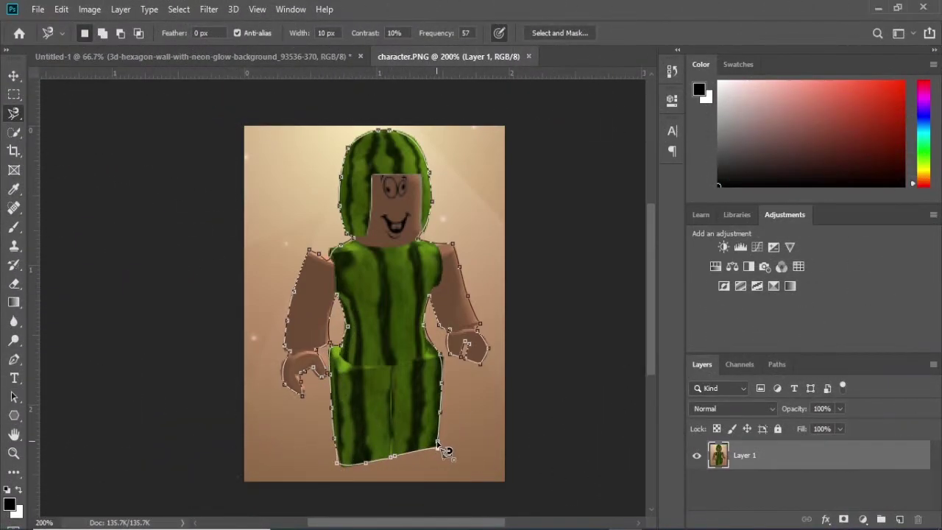
pyautogui.click(451, 434)
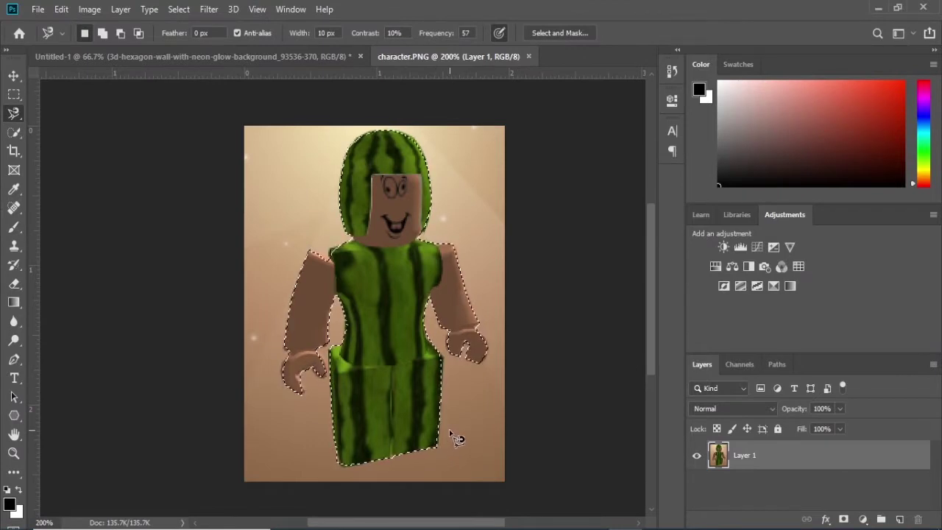
# Copy the selected character to Layer 2 and duplicate that layer into Untitled-1
pyautogui.rightClick(371, 260)
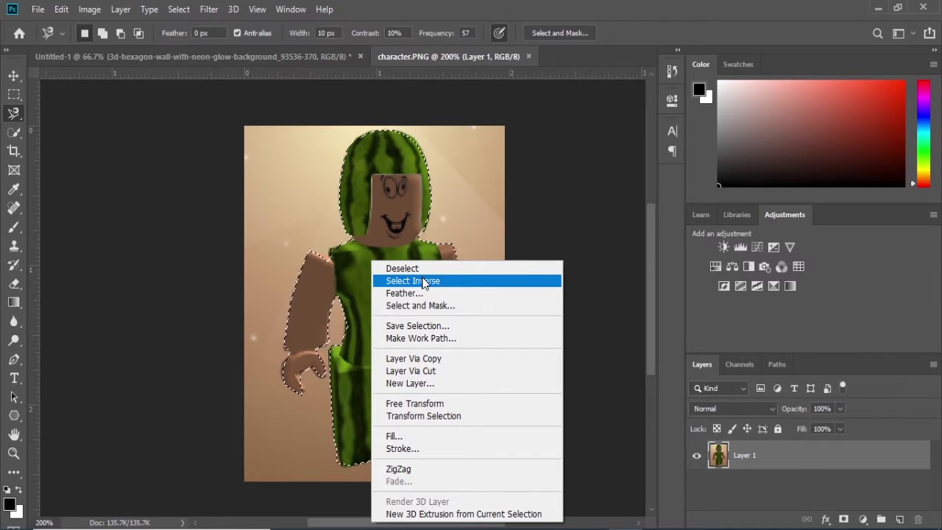
pyautogui.click(444, 360)
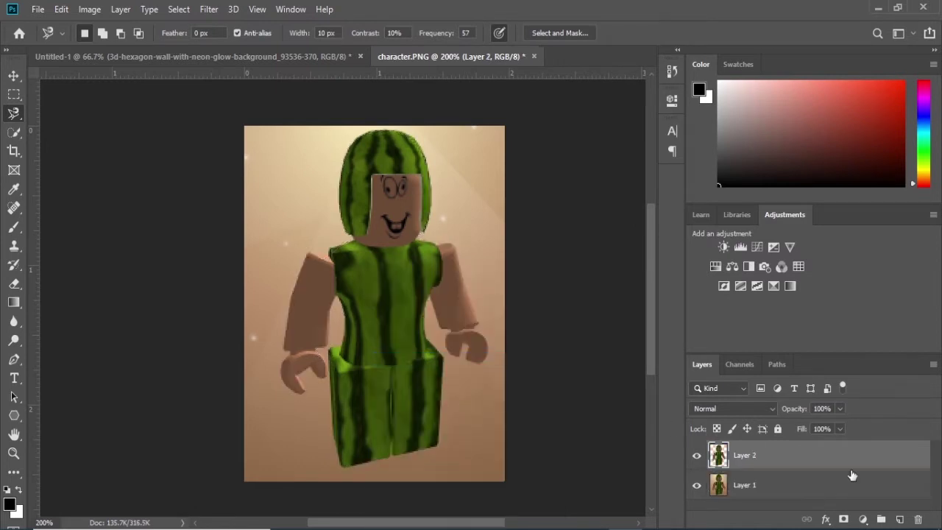
pyautogui.rightClick(790, 447)
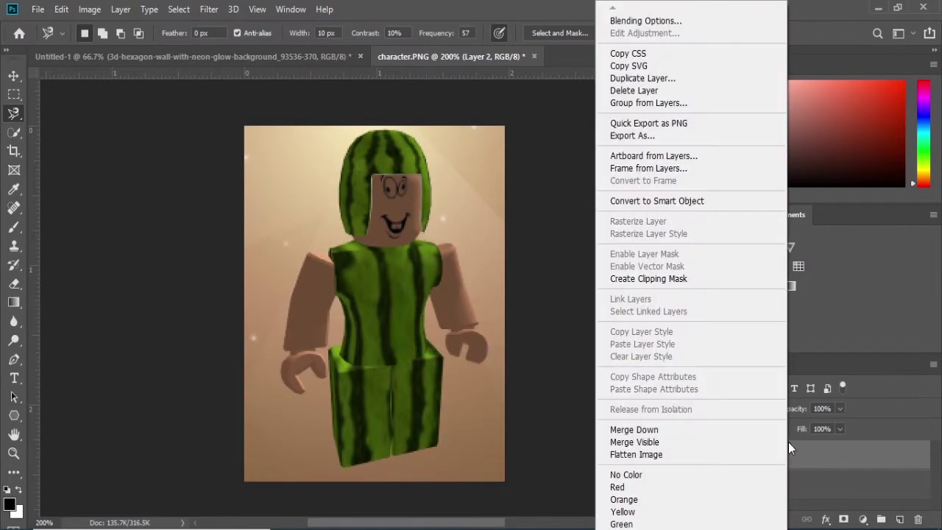
pyautogui.click(690, 78)
pyautogui.click(447, 192)
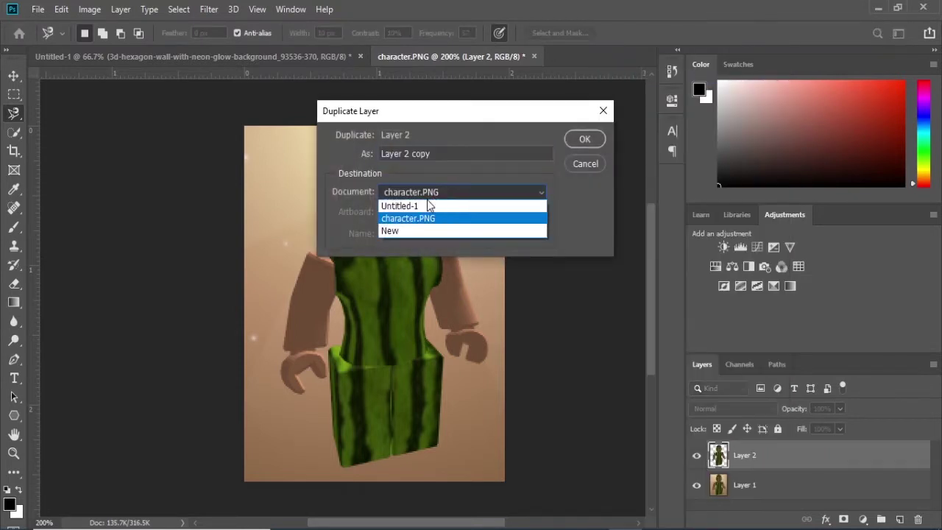
pyautogui.click(424, 207)
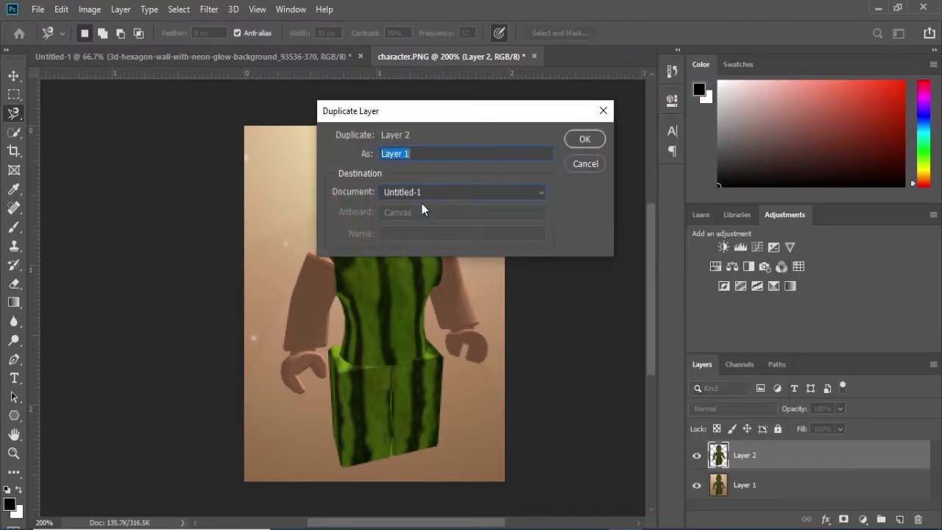
pyautogui.click(588, 139)
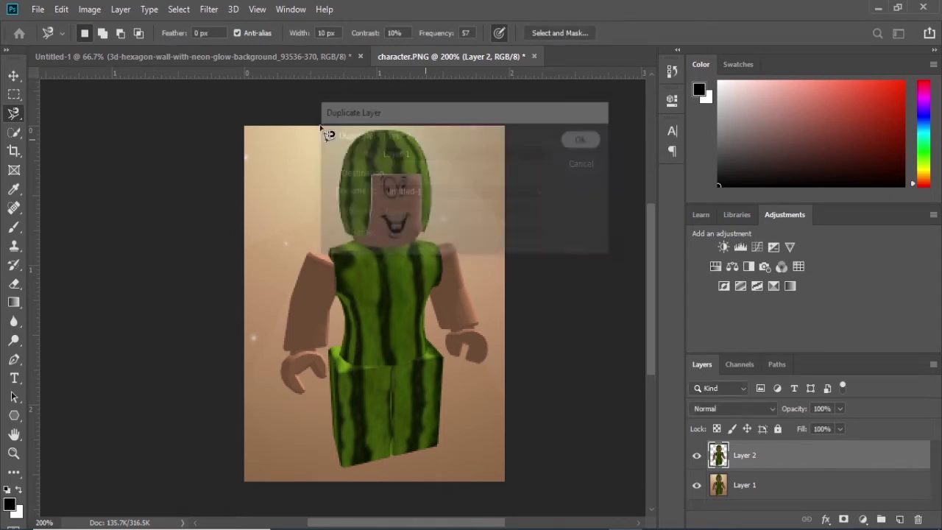
pyautogui.click(137, 53)
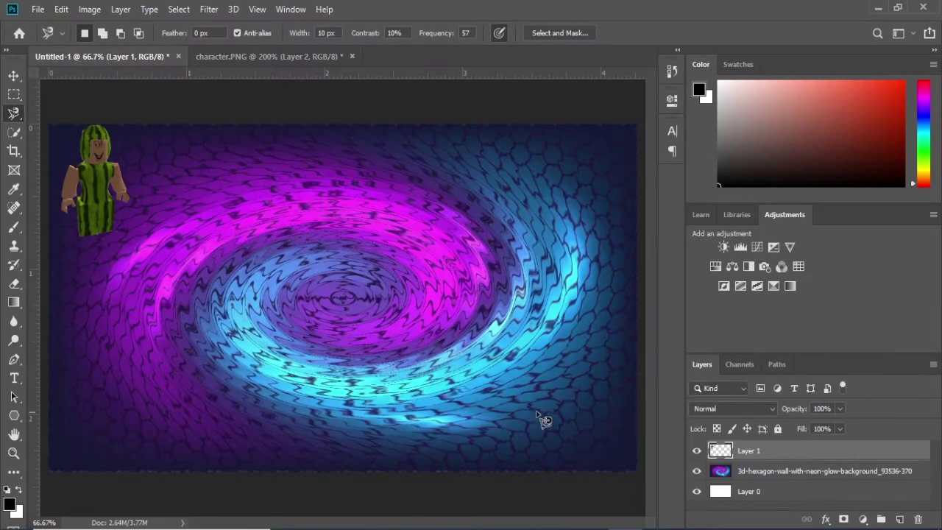
# Move the character to the swirl's centre and enlarge it to about 244%
pyautogui.click(14, 76)
pyautogui.moveTo(107, 183); pyautogui.dragTo(354, 319)
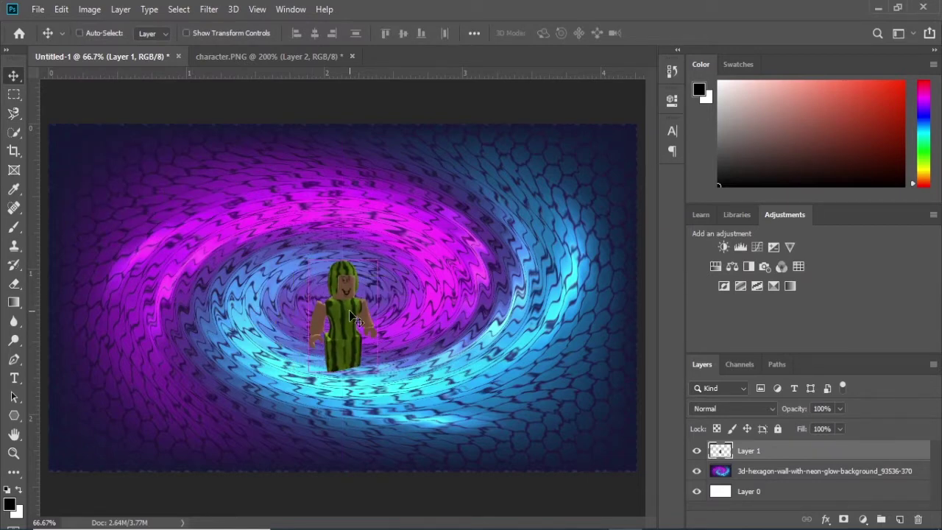
pyautogui.hotkey('ctrl', 't')
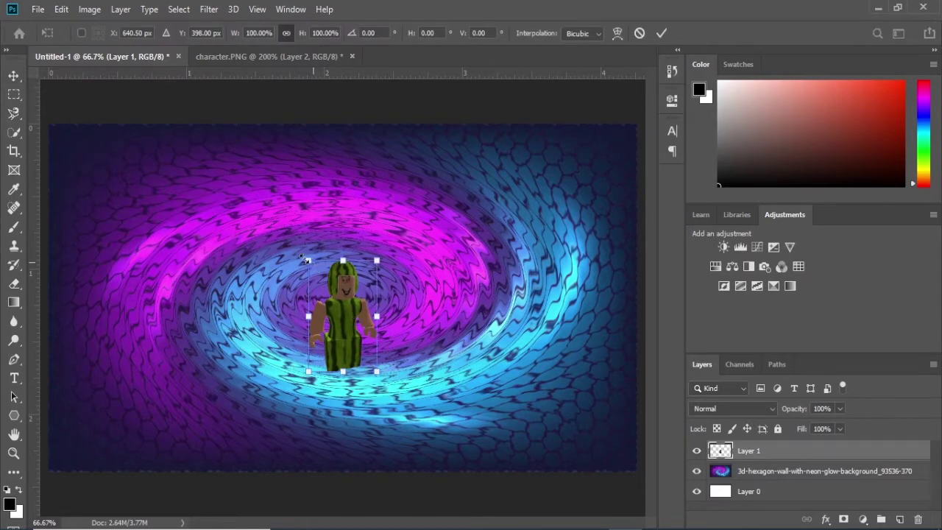
pyautogui.moveTo(310, 262); pyautogui.dragTo(254, 170)
pyautogui.moveTo(373, 374); pyautogui.dragTo(420, 445)
pyautogui.moveTo(347, 361); pyautogui.dragTo(371, 388)
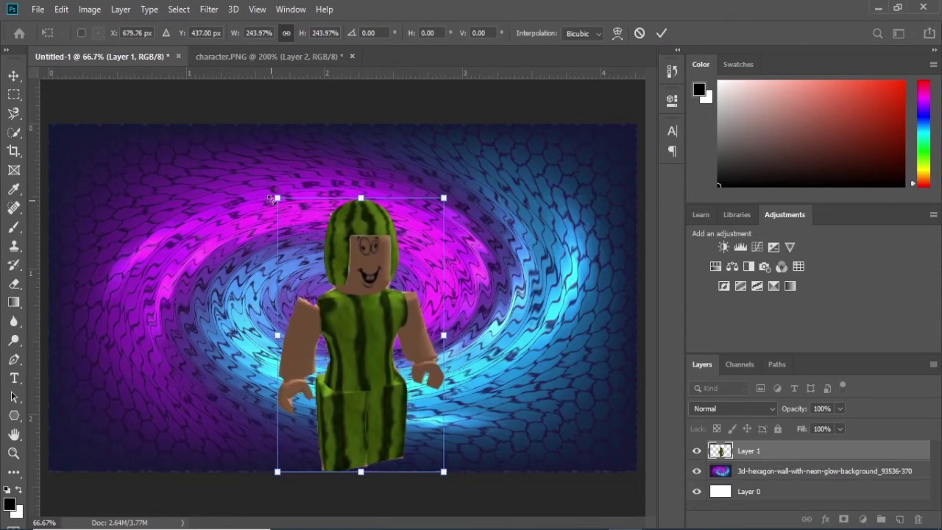
# Refine the character's scale to about 280%, commit, and nudge it into the centre
pyautogui.moveTo(277, 198); pyautogui.dragTo(252, 157)
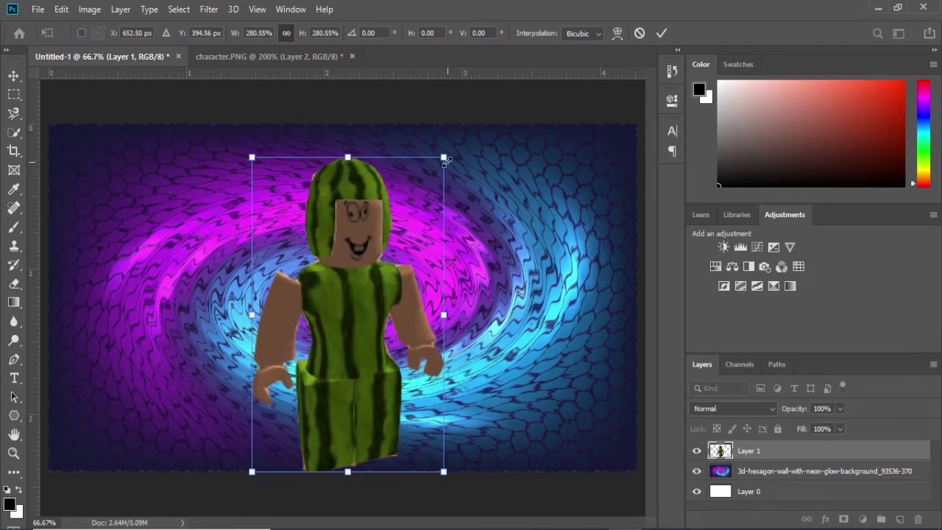
pyautogui.moveTo(445, 159); pyautogui.dragTo(449, 148)
pyautogui.moveTo(416, 215); pyautogui.dragTo(438, 214)
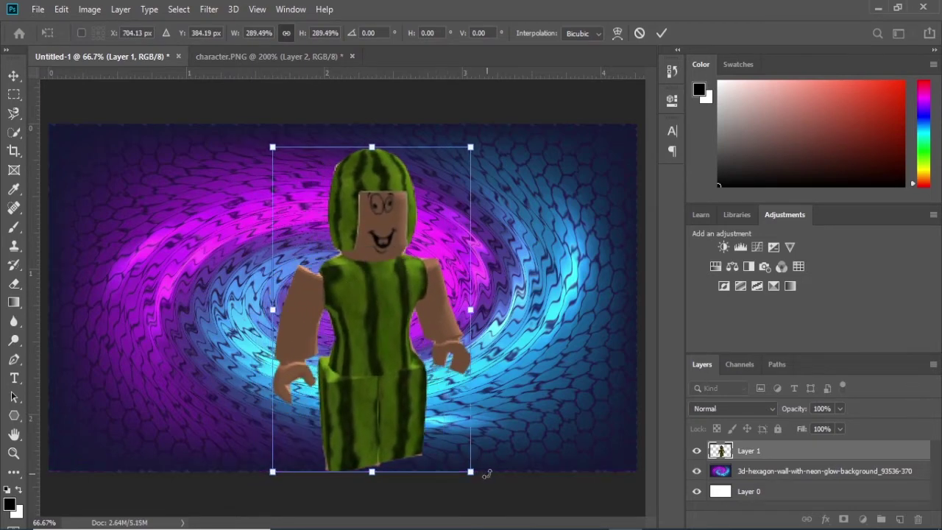
pyautogui.moveTo(471, 472); pyautogui.dragTo(467, 458)
pyautogui.moveTo(442, 346); pyautogui.dragTo(457, 318)
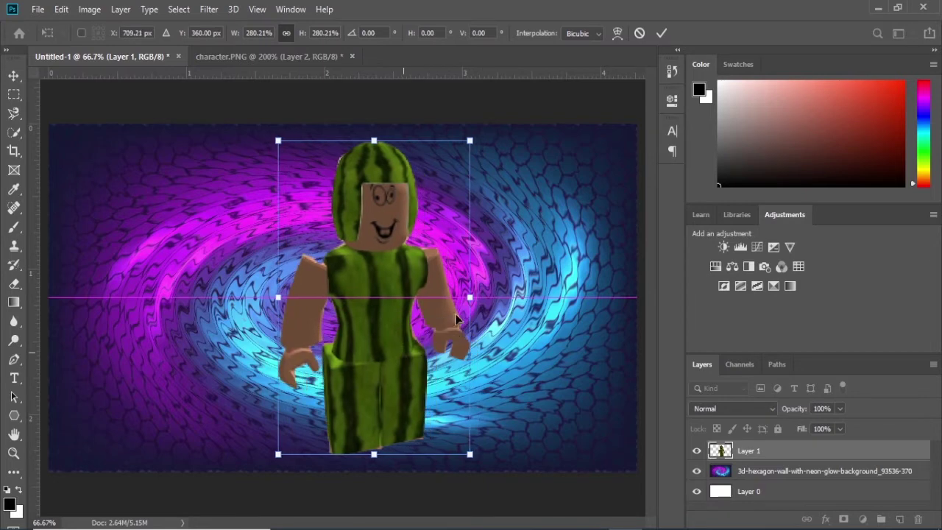
pyautogui.click(661, 33)
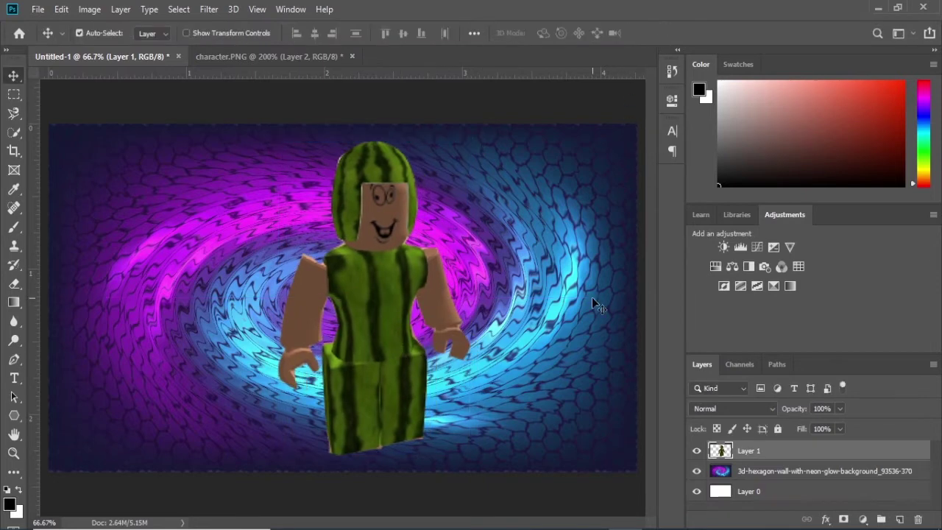
pyautogui.moveTo(435, 331); pyautogui.dragTo(421, 326)
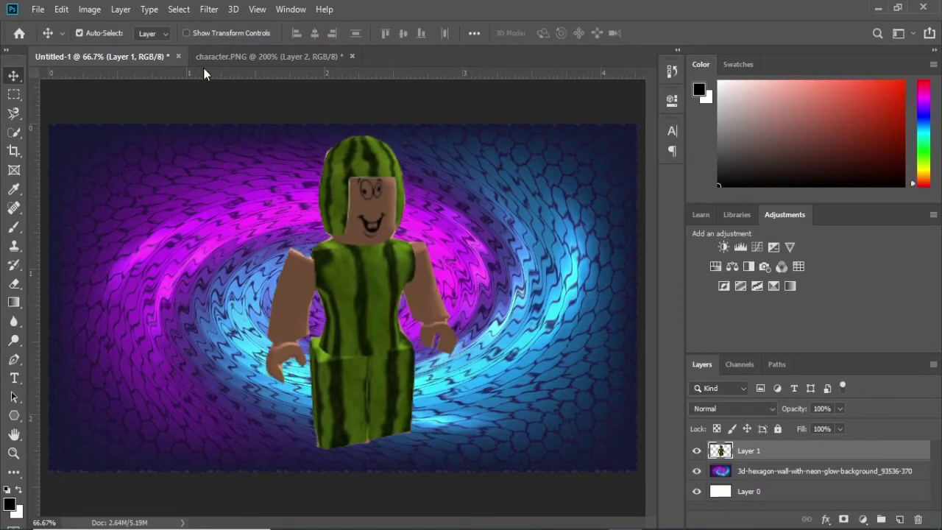
# Apply a Brightness/Contrast brightness of 49 to Layer 1, the watermelon character
pyautogui.click(757, 475)
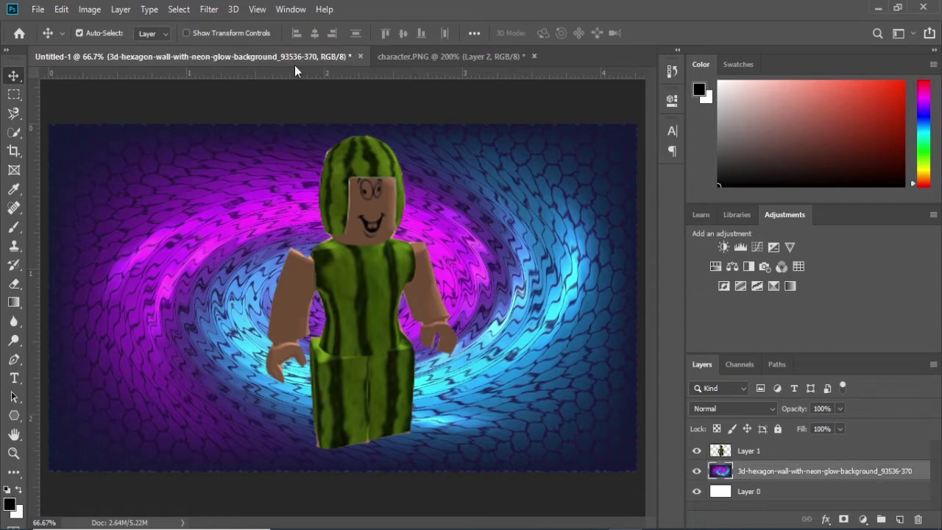
pyautogui.click(104, 9)
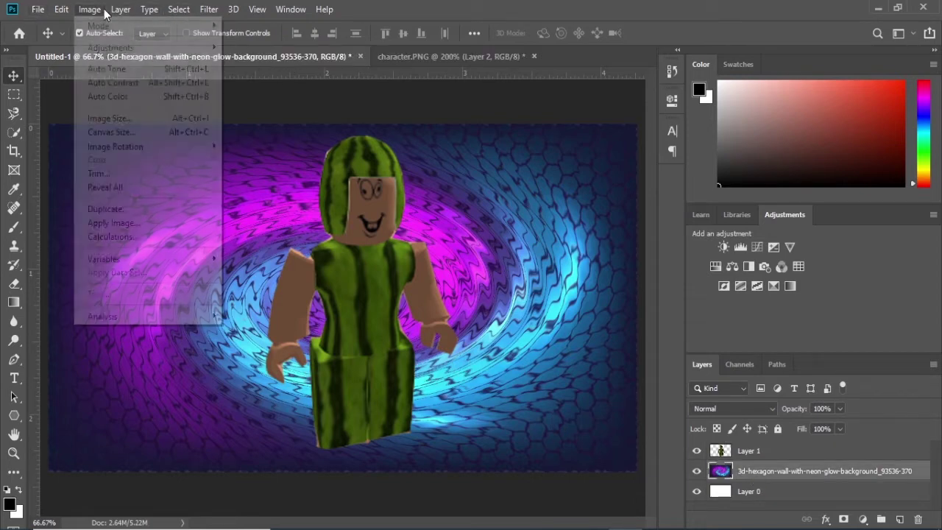
pyautogui.moveTo(138, 29)
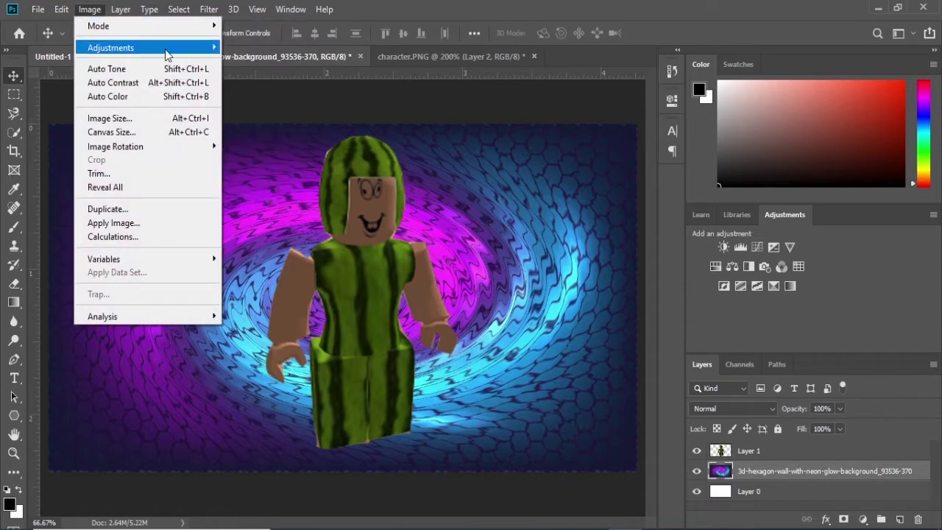
pyautogui.moveTo(166, 54)
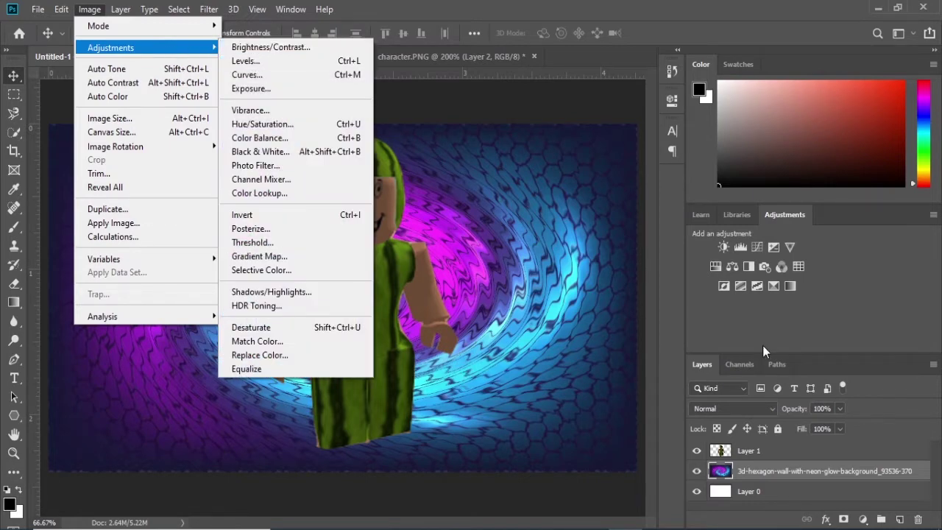
pyautogui.click(745, 453)
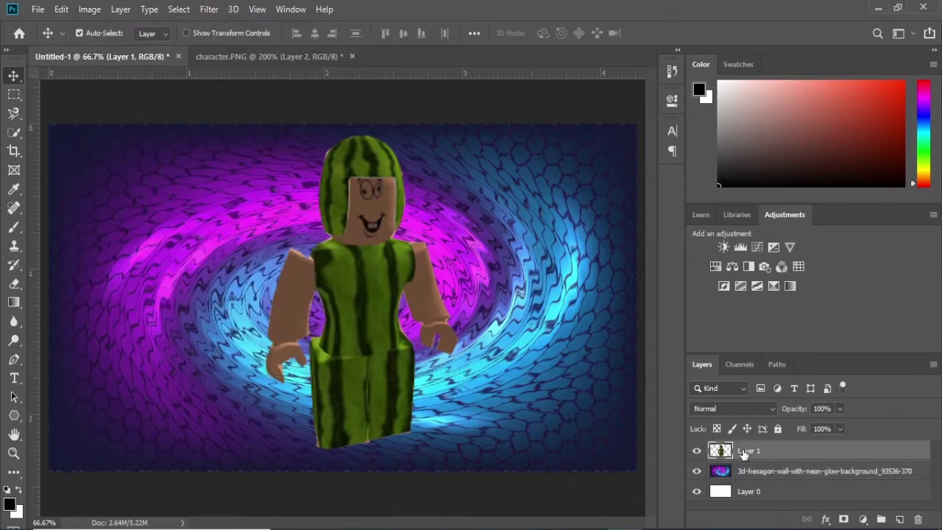
pyautogui.click(90, 9)
pyautogui.moveTo(133, 49)
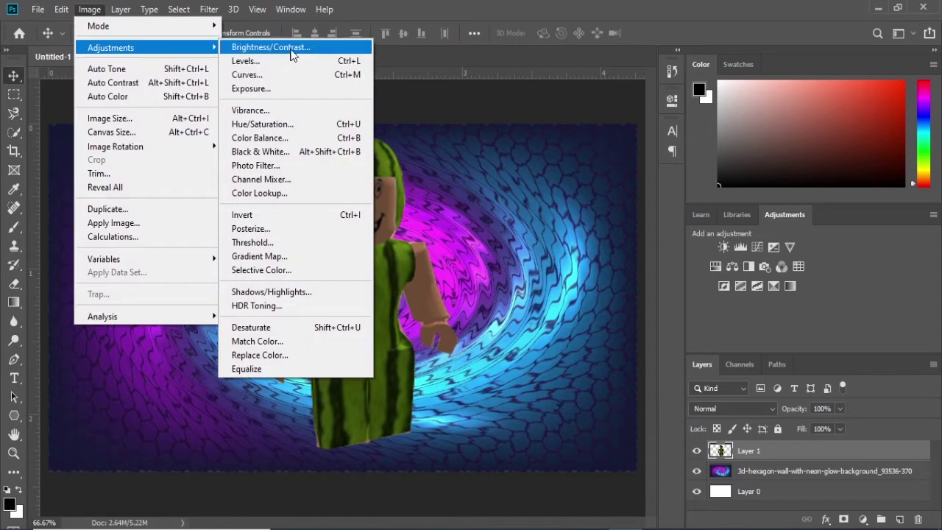
pyautogui.click(289, 48)
pyautogui.moveTo(445, 156); pyautogui.dragTo(455, 160)
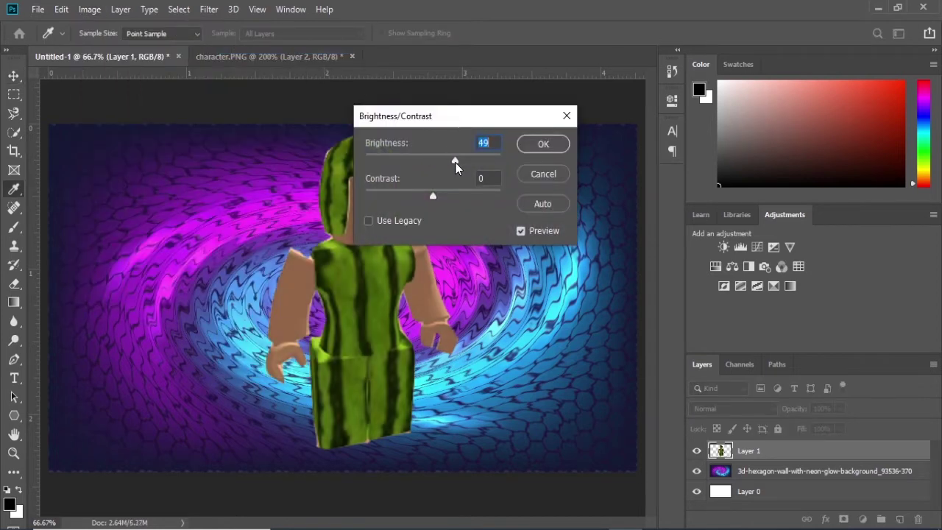
pyautogui.click(548, 145)
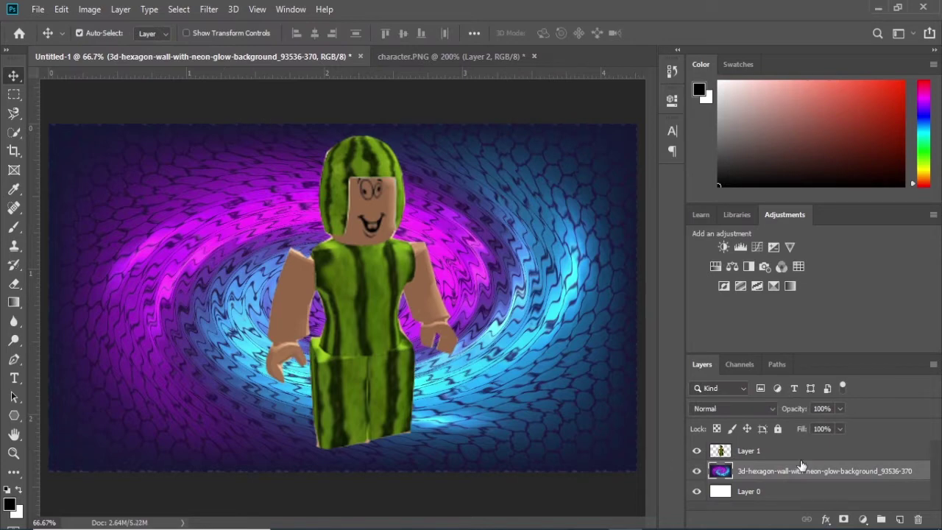
# Select the hexagon background layer for its next adjustment
pyautogui.click(799, 459)
pyautogui.click(791, 472)
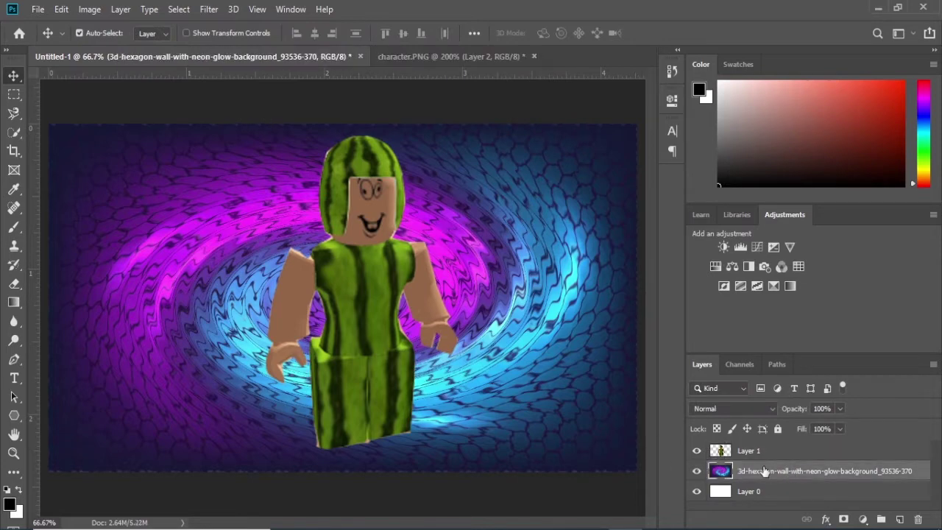
pyautogui.click(89, 11)
# Apply Auto Levels (25 / 1.42 / 229) to the hexagon background layer
pyautogui.moveTo(99, 48)
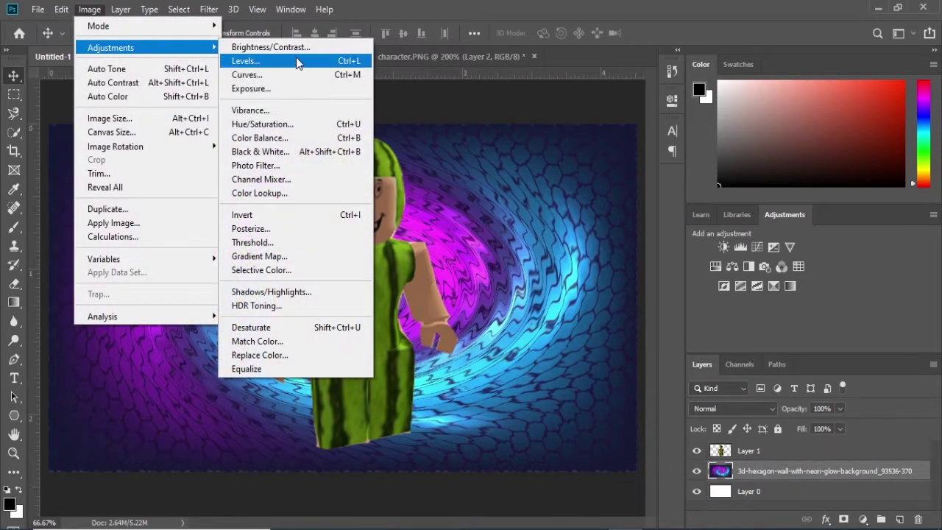
pyautogui.click(296, 61)
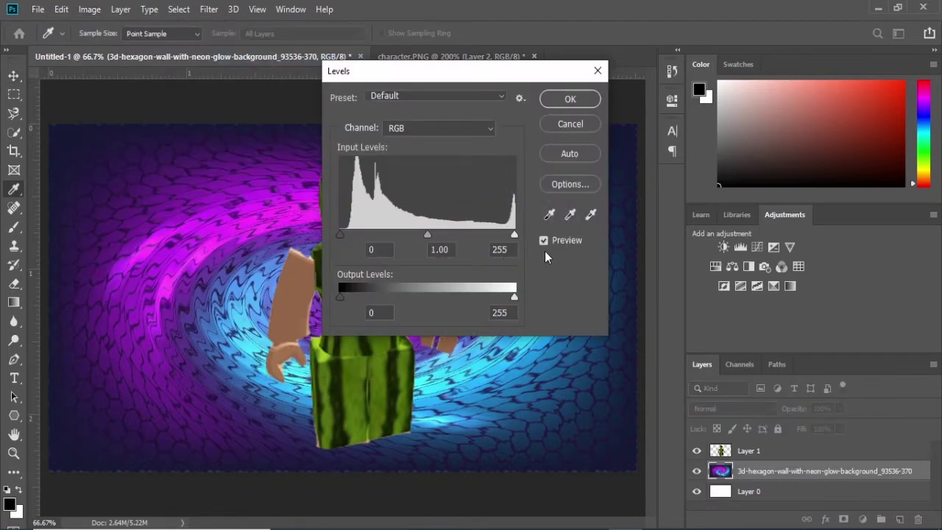
pyautogui.click(569, 155)
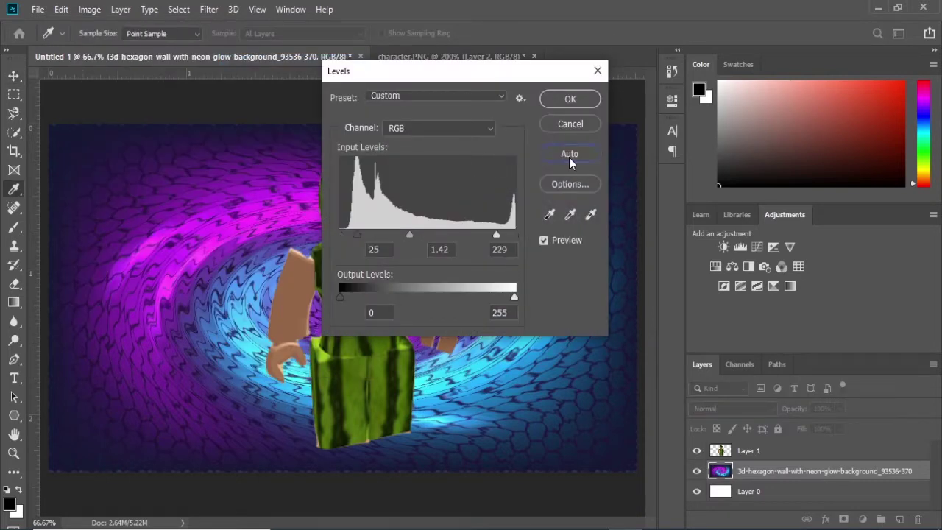
pyautogui.click(571, 94)
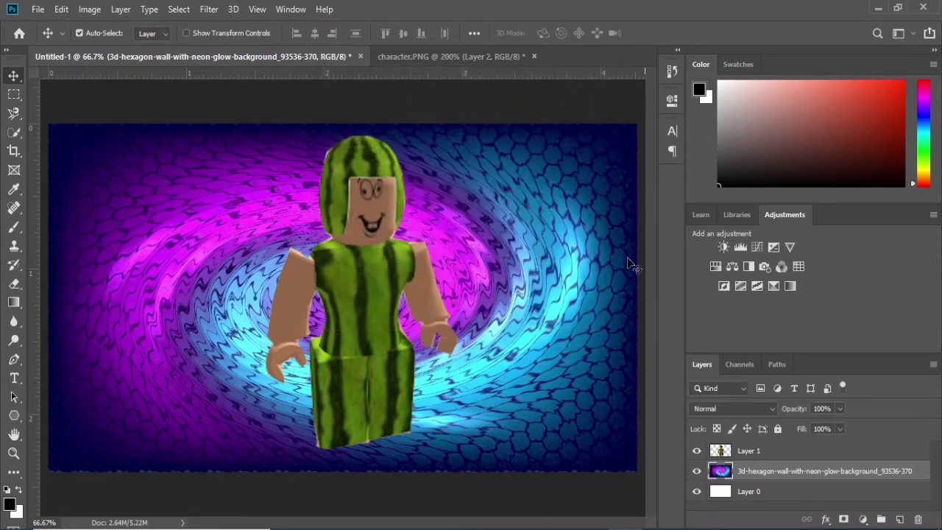
pyautogui.click(89, 9)
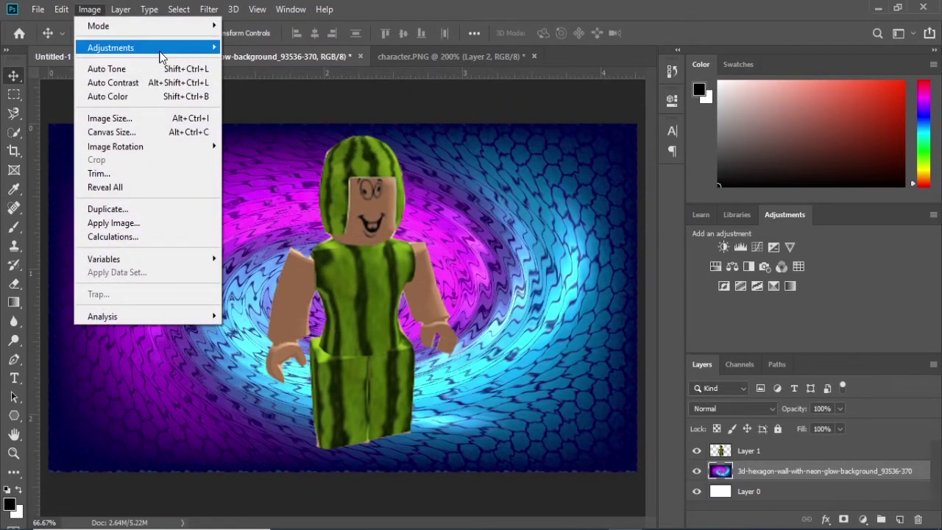
pyautogui.moveTo(159, 52)
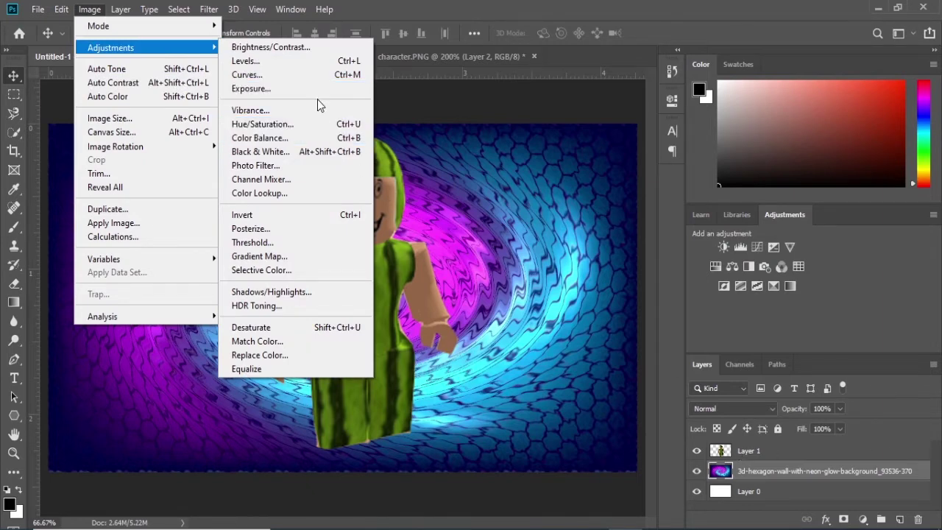
# Set the background's Hue/Saturation to Hue +21, Saturation +13, Lightness -4
pyautogui.click(288, 124)
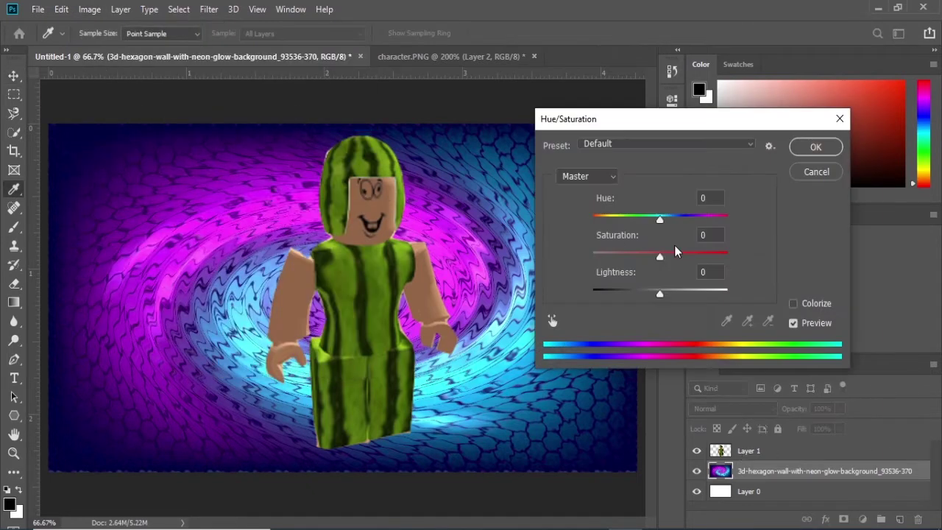
pyautogui.moveTo(659, 219); pyautogui.dragTo(674, 221)
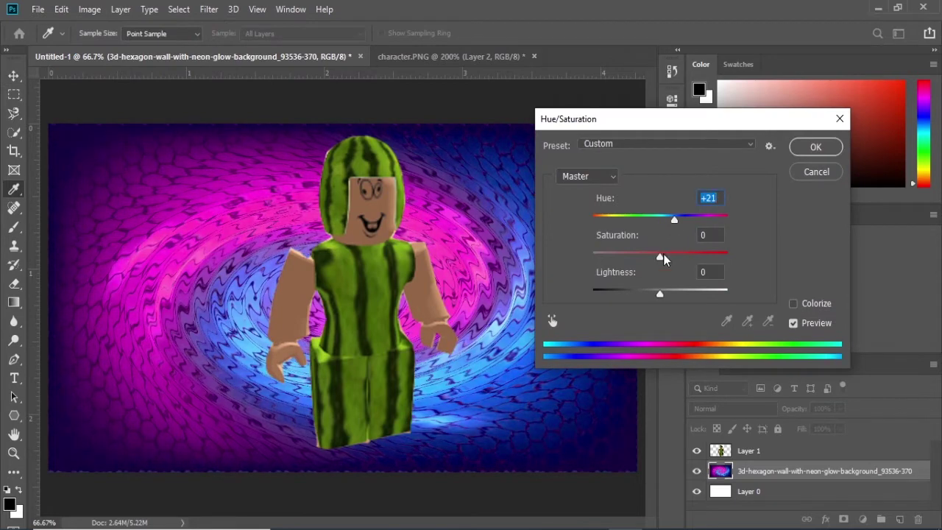
pyautogui.moveTo(663, 253); pyautogui.dragTo(671, 257)
pyautogui.moveTo(661, 296)
pyautogui.mouseDown()
pyautogui.moveTo(673, 297)
pyautogui.moveTo(658, 294)
pyautogui.mouseUp()
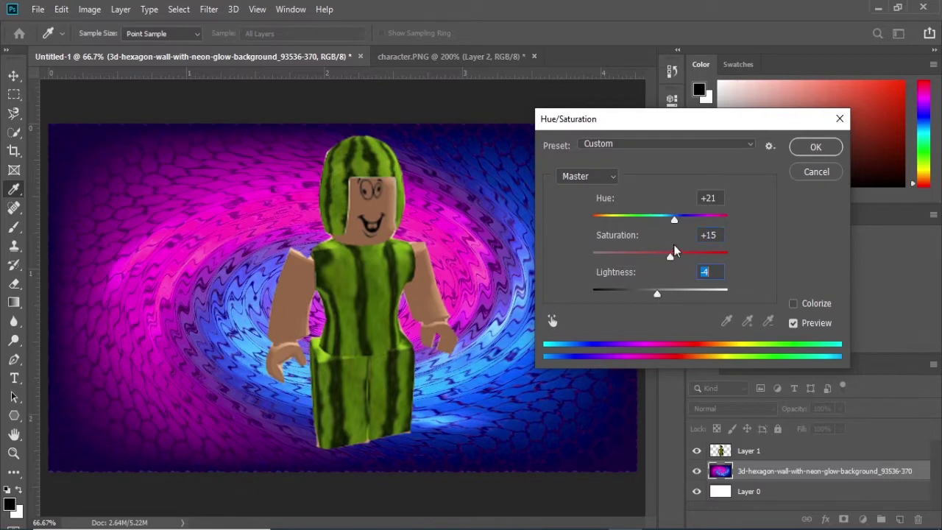
pyautogui.moveTo(675, 256); pyautogui.dragTo(673, 260)
pyautogui.click(804, 147)
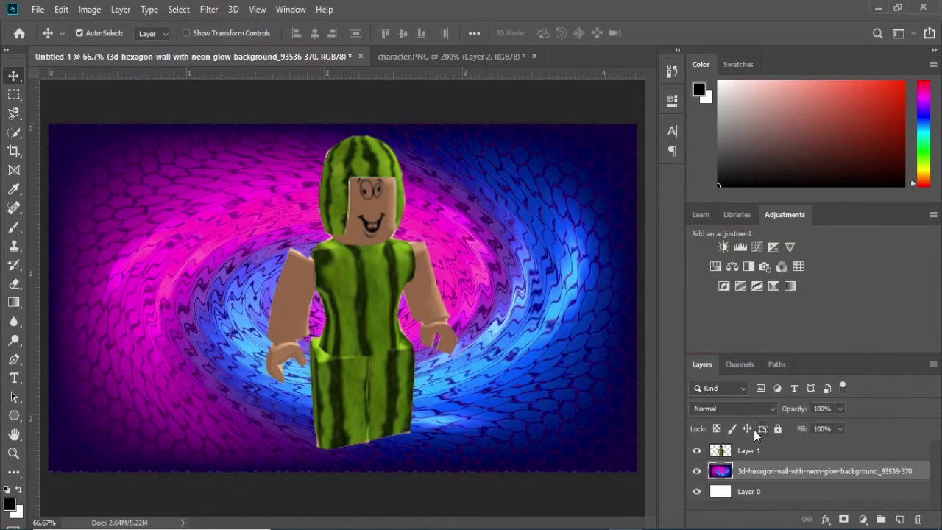
# Give the watermelon character layer Hue/Saturation of Hue +18 and Saturation +17
pyautogui.click(742, 451)
pyautogui.click(100, 9)
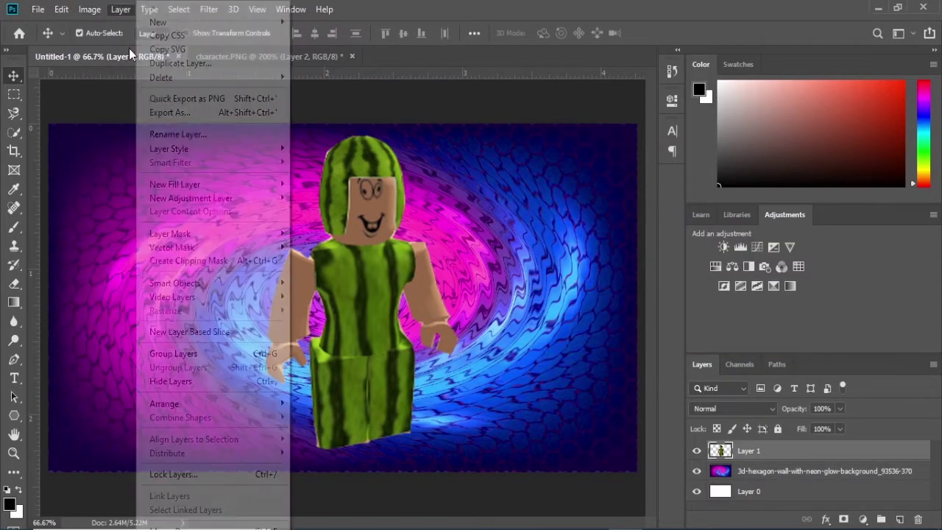
pyautogui.moveTo(107, 51)
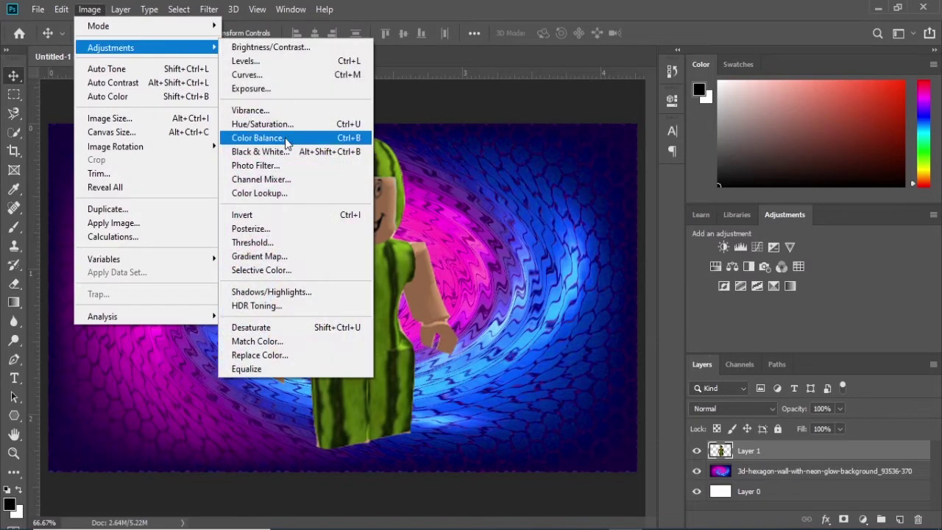
pyautogui.click(294, 124)
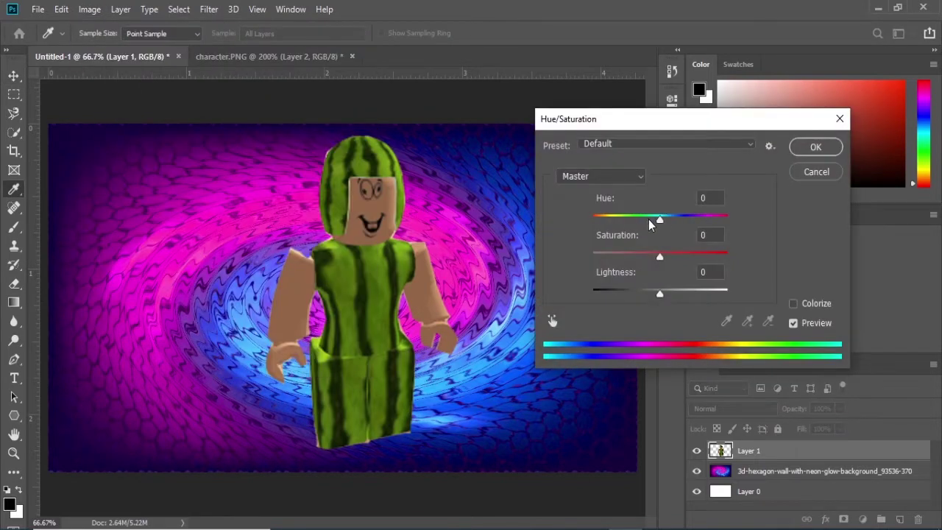
pyautogui.moveTo(659, 219); pyautogui.dragTo(672, 219)
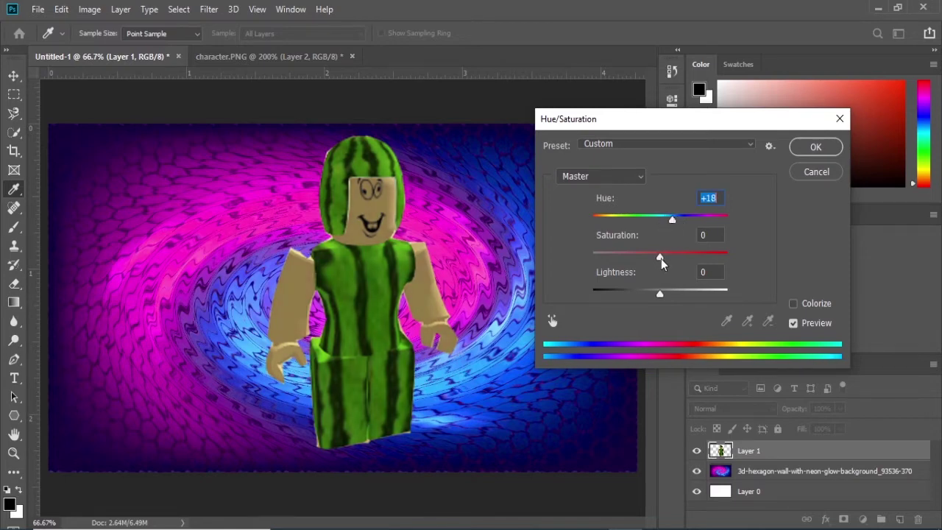
pyautogui.moveTo(661, 258); pyautogui.dragTo(672, 260)
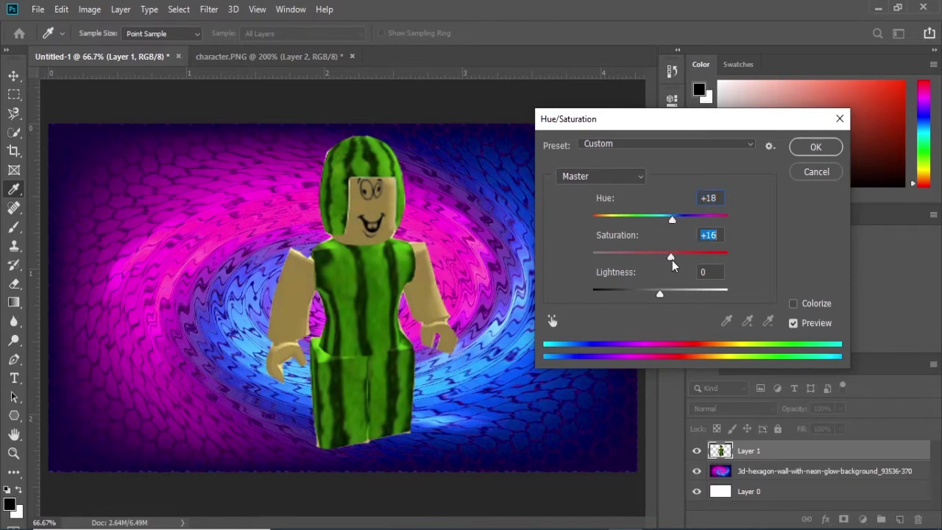
pyautogui.click(808, 150)
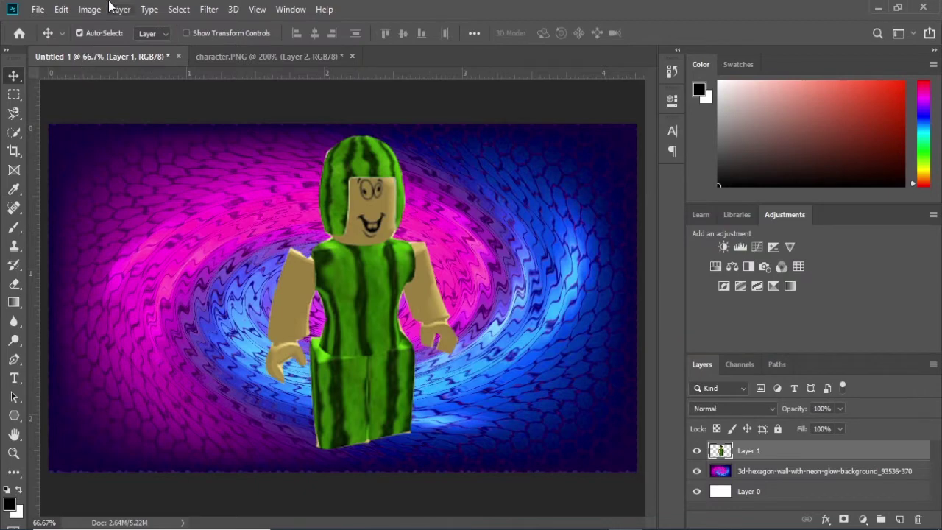
pyautogui.click(89, 9)
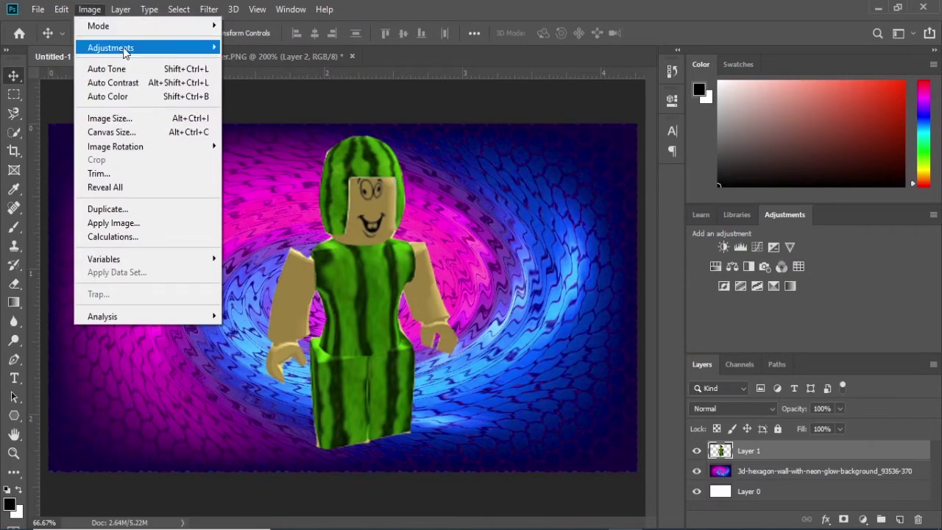
pyautogui.moveTo(125, 48)
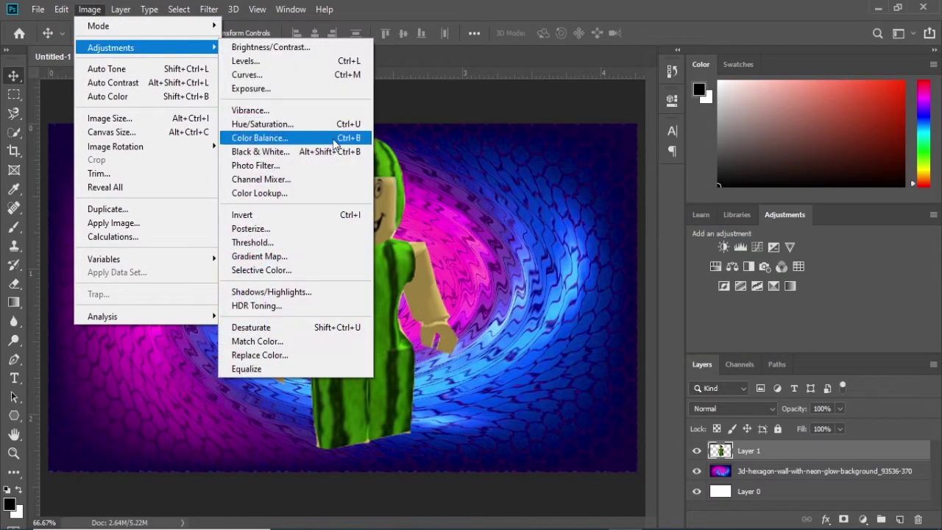
pyautogui.click(279, 111)
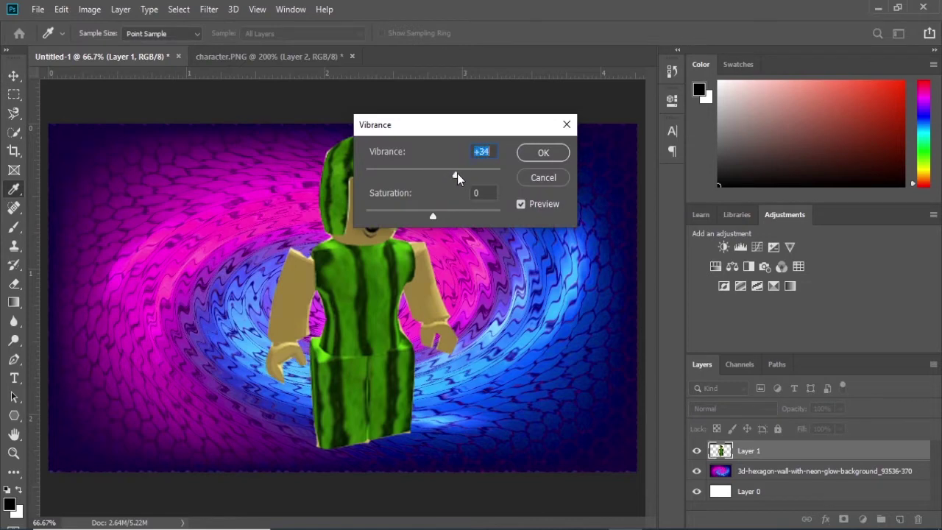
pyautogui.moveTo(456, 175); pyautogui.dragTo(429, 174)
pyautogui.moveTo(433, 216)
pyautogui.mouseDown()
pyautogui.moveTo(456, 221)
pyautogui.moveTo(446, 221)
pyautogui.mouseUp()
pyautogui.click(543, 154)
pyautogui.press('v')
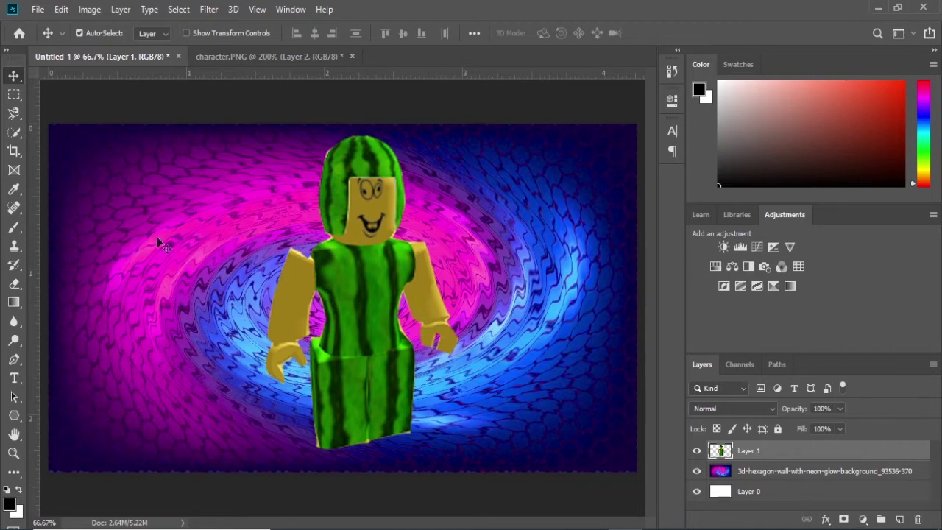
# Preview the Distort > ZigZag filter on the character, then cancel it
pyautogui.click(199, 9)
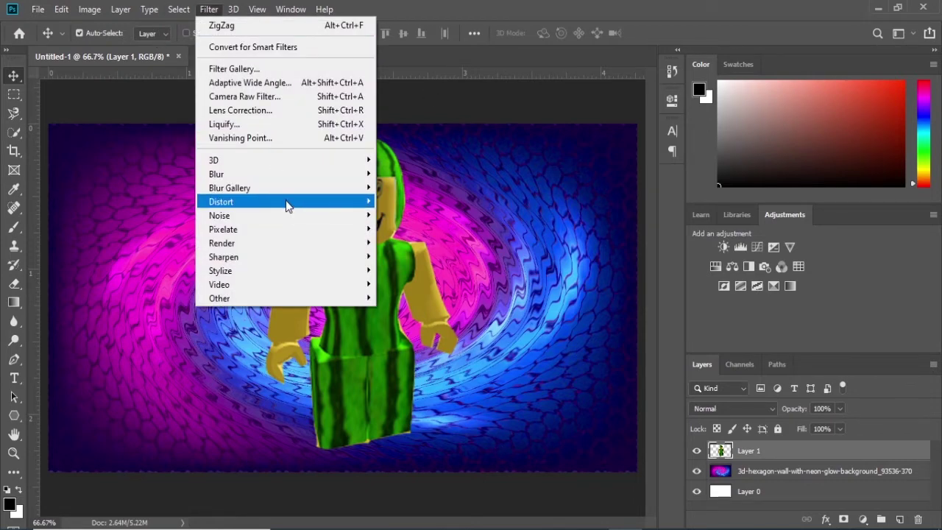
pyautogui.moveTo(286, 202)
pyautogui.click(402, 312)
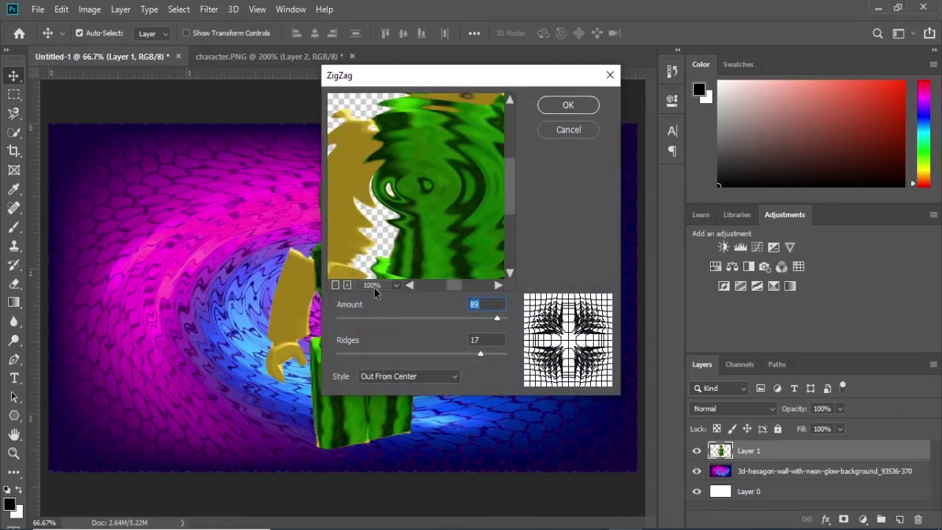
pyautogui.click(335, 286)
pyautogui.click(335, 286)
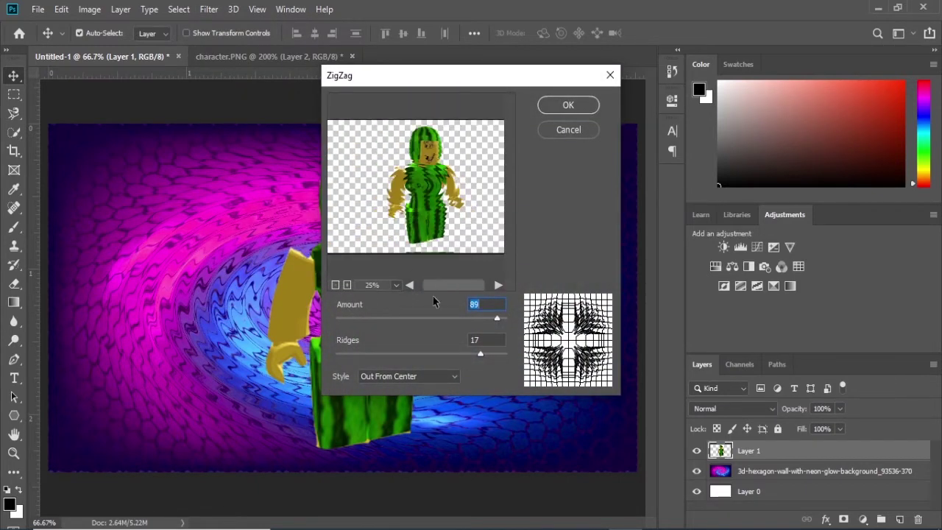
pyautogui.click(563, 130)
# Apply Filter > Distort > Pinch with Amount 76 to the character
pyautogui.click(211, 10)
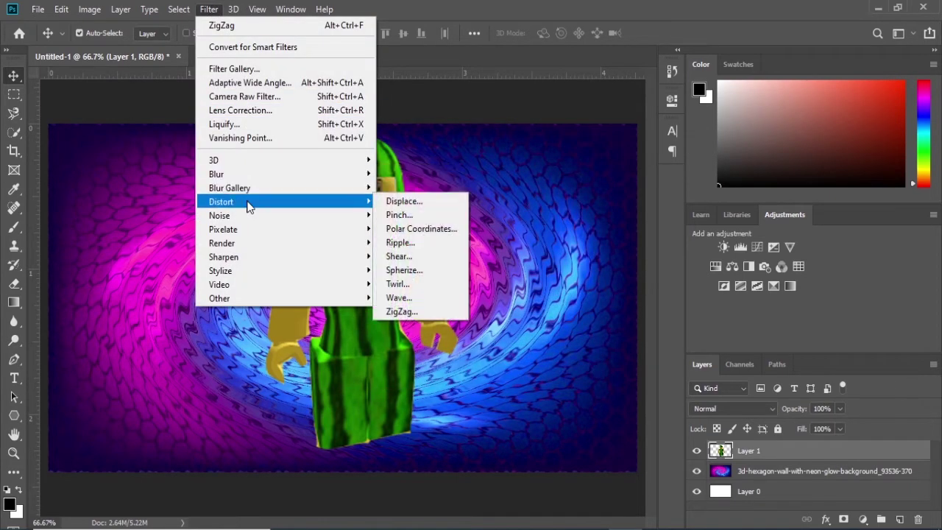
pyautogui.moveTo(248, 224)
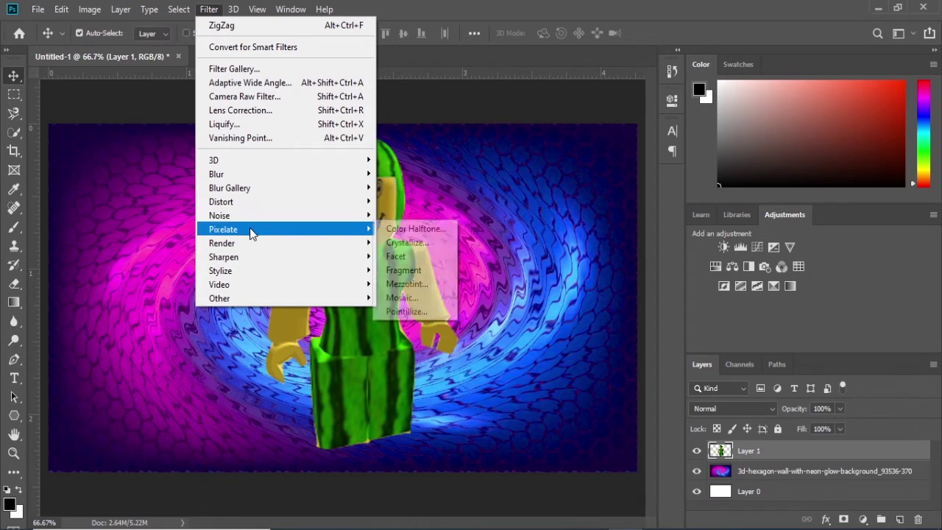
pyautogui.moveTo(271, 263)
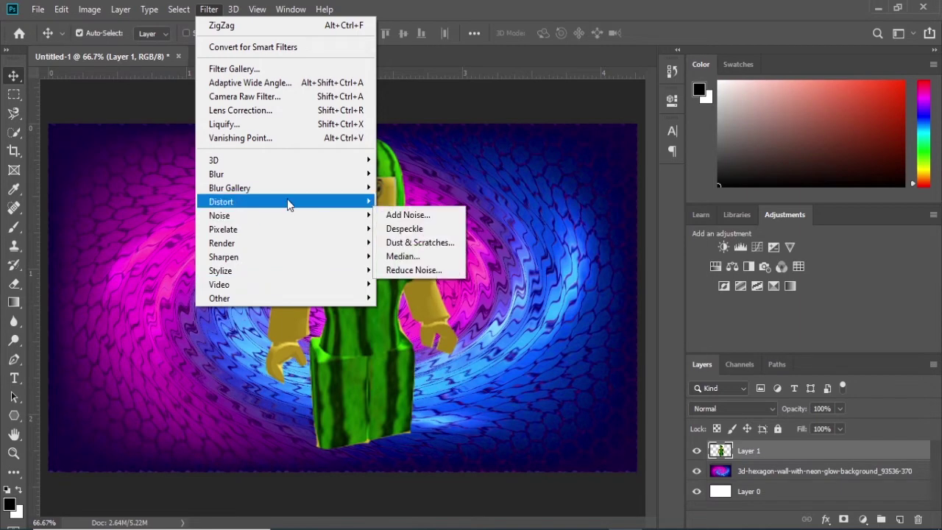
pyautogui.moveTo(287, 200)
pyautogui.click(401, 214)
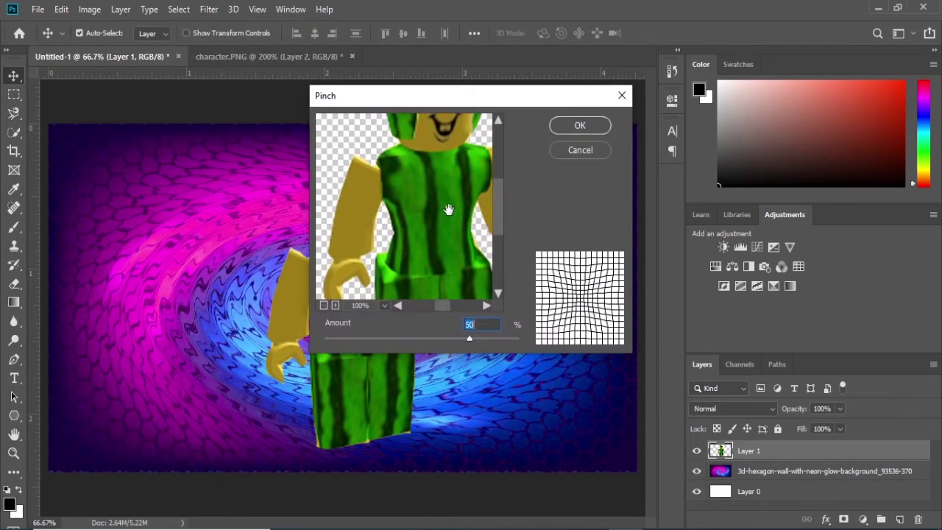
pyautogui.click(323, 306)
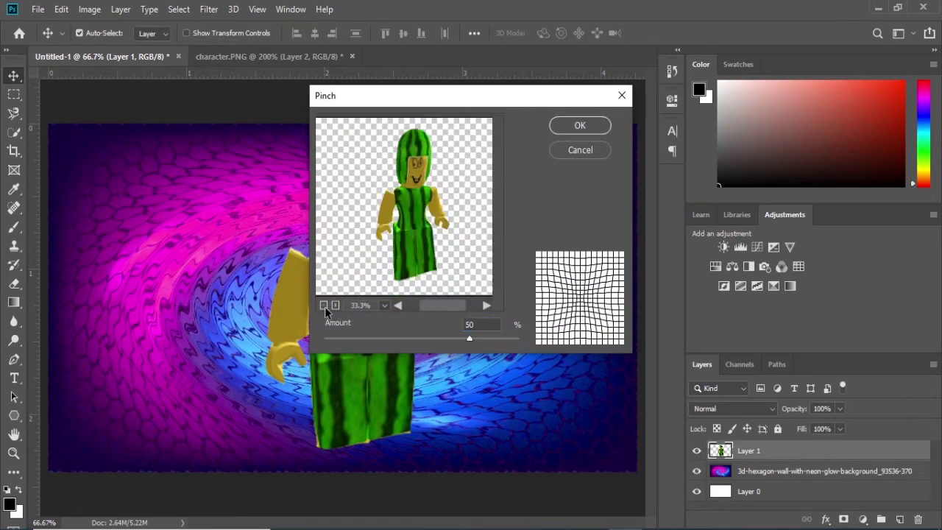
pyautogui.moveTo(478, 339); pyautogui.dragTo(495, 340)
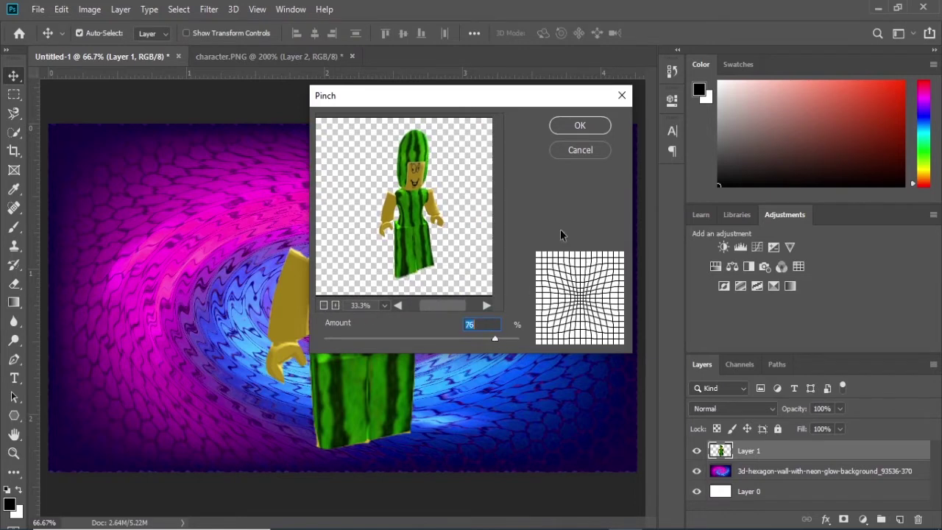
pyautogui.click(581, 126)
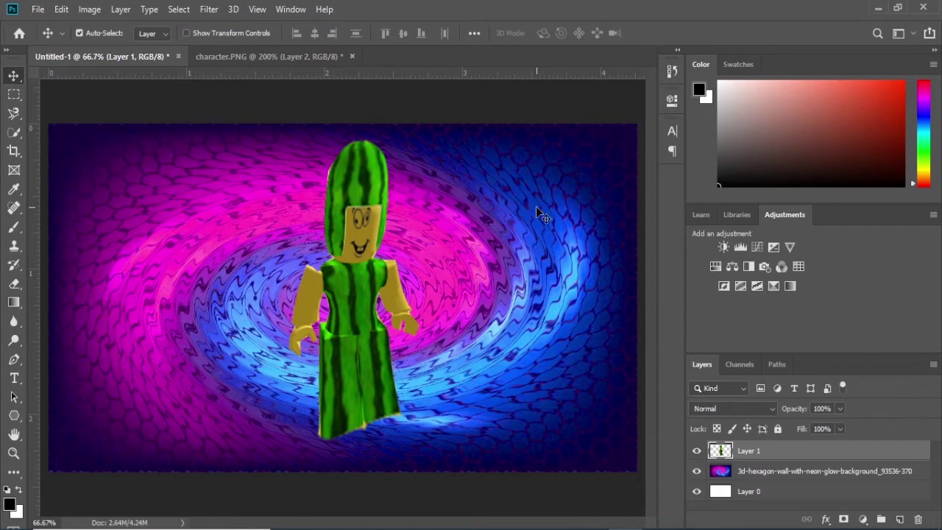
# Place the troll face image, scale it to about 4.24% over the character's face, and commit
pyautogui.click(566, 528)
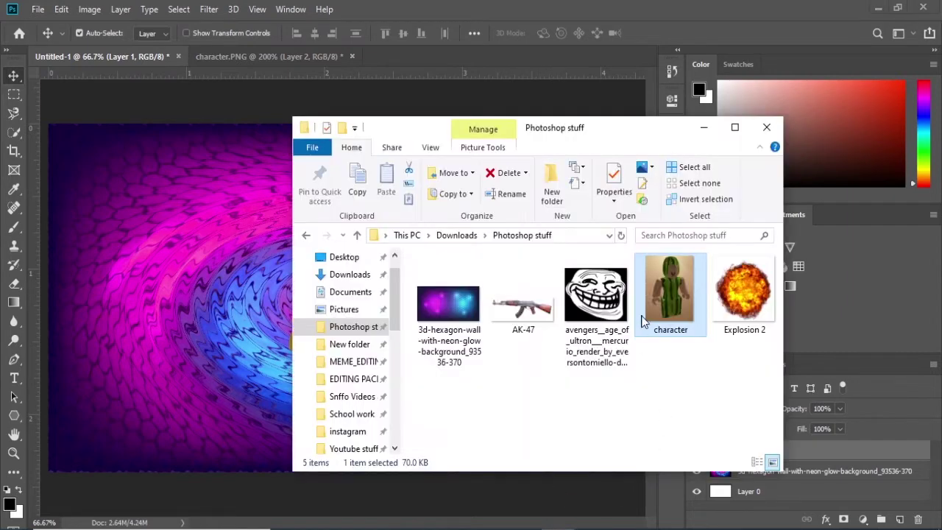
pyautogui.moveTo(596, 295); pyautogui.dragTo(199, 228)
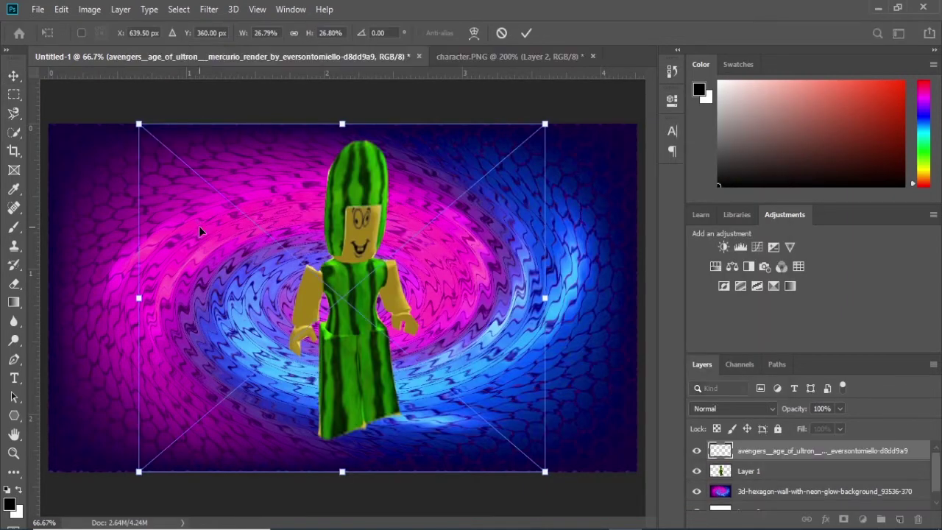
pyautogui.moveTo(545, 472); pyautogui.dragTo(231, 200)
pyautogui.moveTo(194, 157); pyautogui.dragTo(363, 229)
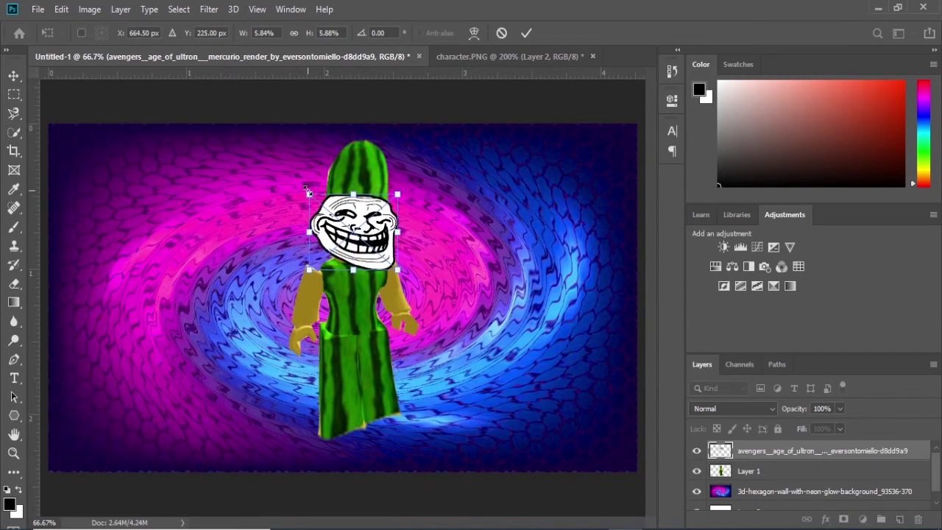
pyautogui.moveTo(308, 193); pyautogui.dragTo(304, 189)
pyautogui.moveTo(364, 230); pyautogui.dragTo(374, 234)
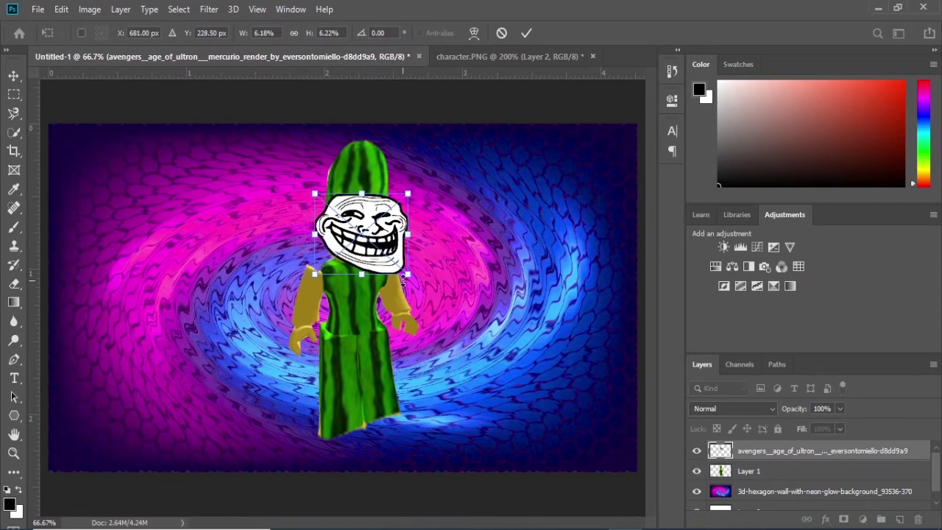
pyautogui.moveTo(407, 274); pyautogui.dragTo(406, 193)
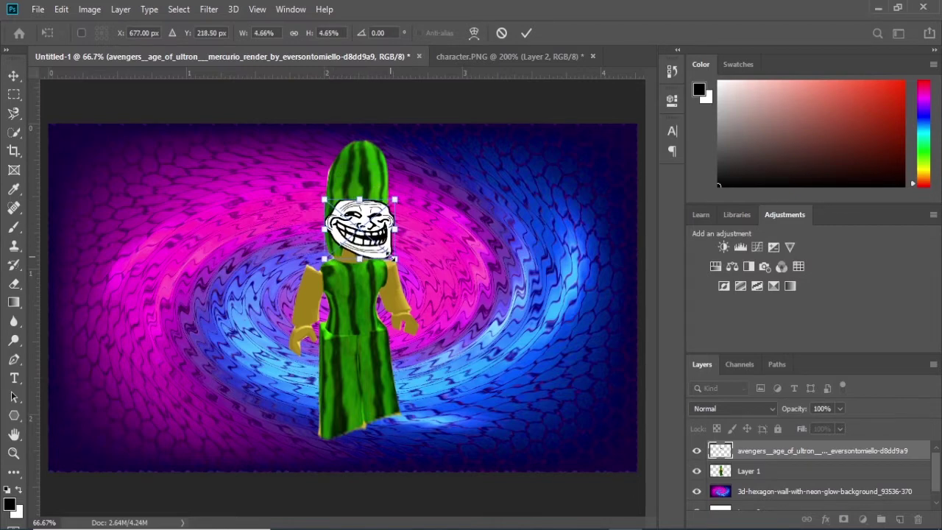
pyautogui.moveTo(394, 257); pyautogui.dragTo(388, 254)
pyautogui.moveTo(363, 221); pyautogui.dragTo(368, 228)
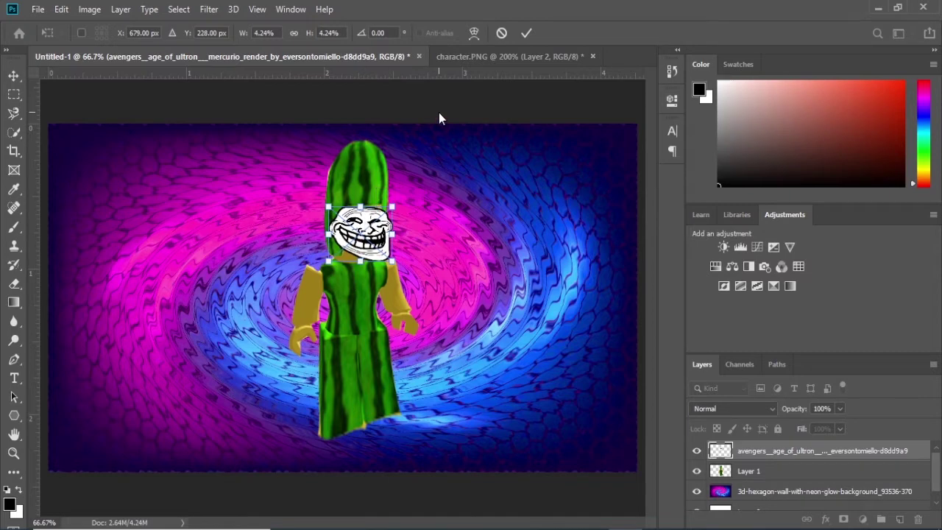
pyautogui.click(525, 33)
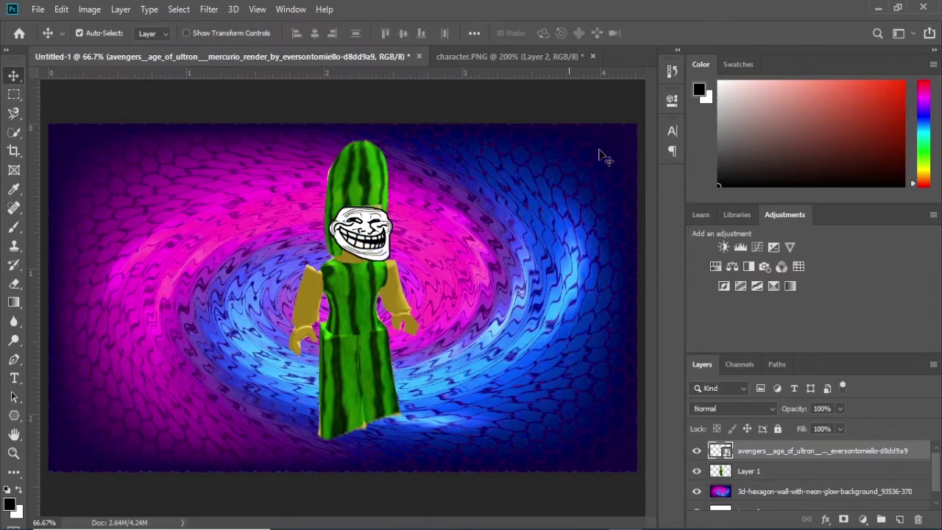
# Rasterize the troll face layer and add a Stroke layer style to Layer 1
pyautogui.rightClick(769, 460)
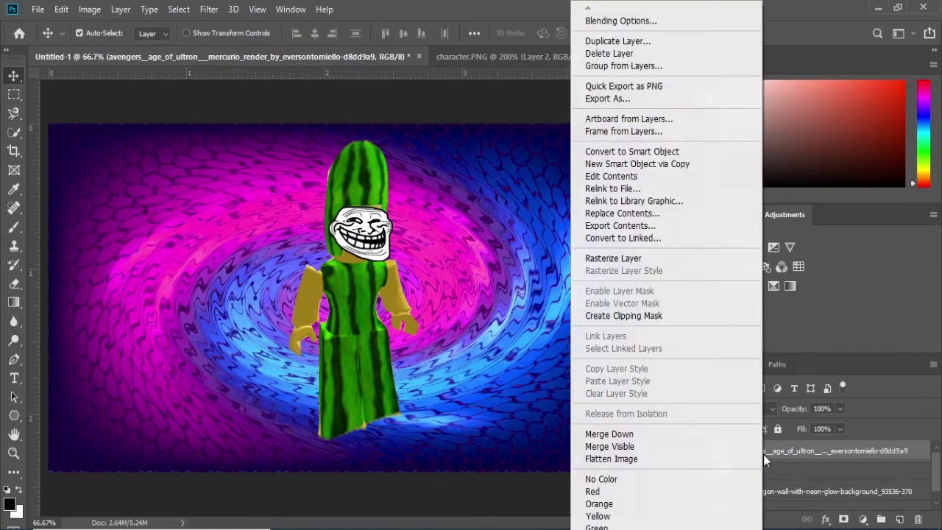
pyautogui.click(658, 259)
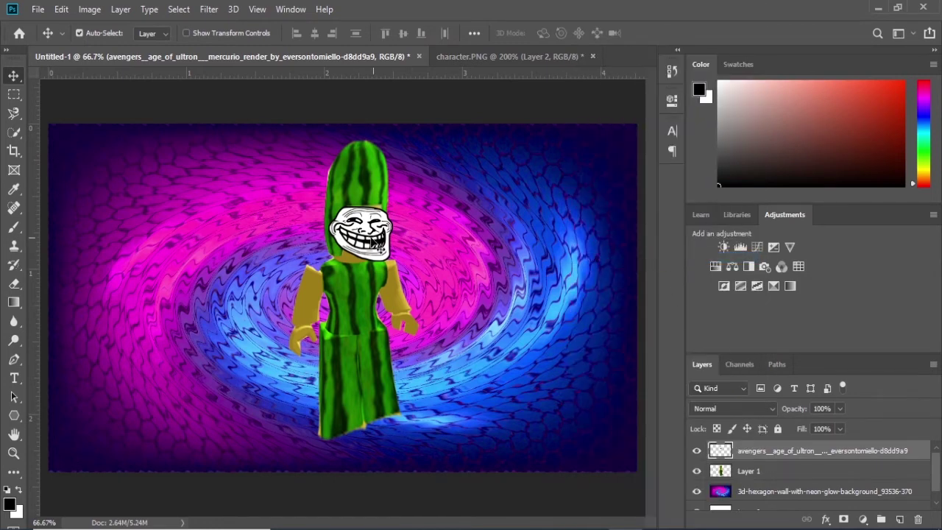
pyautogui.click(828, 520)
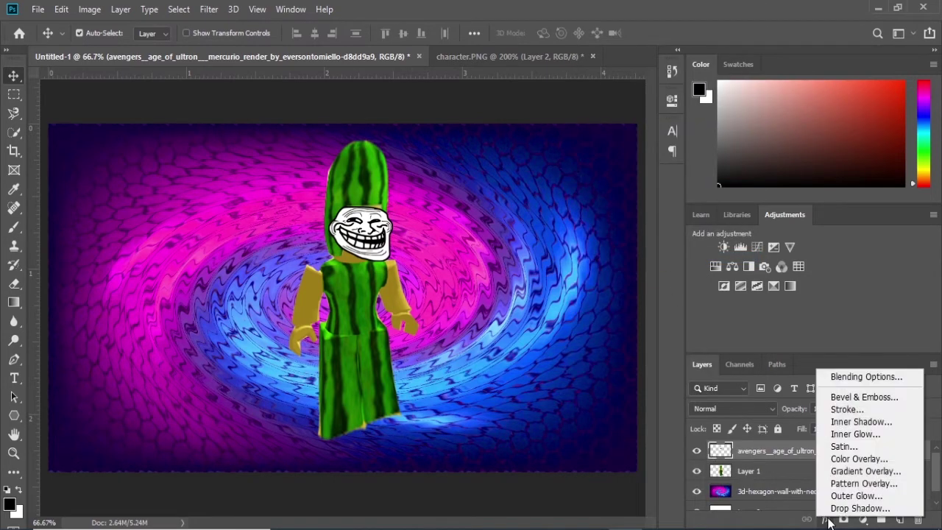
pyautogui.click(746, 469)
pyautogui.click(826, 520)
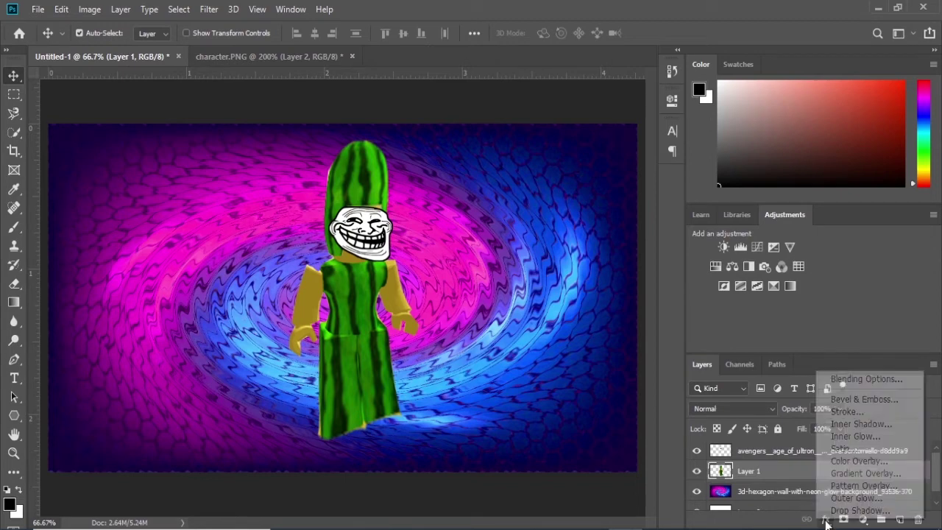
pyautogui.click(855, 414)
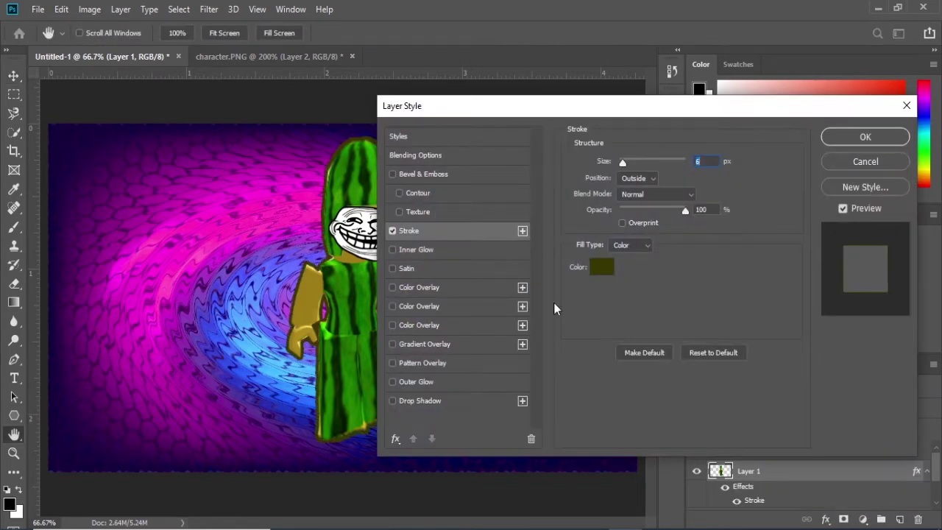
# Set the stroke colour to bright cyan in the Color Picker
pyautogui.click(598, 269)
pyautogui.click(273, 261)
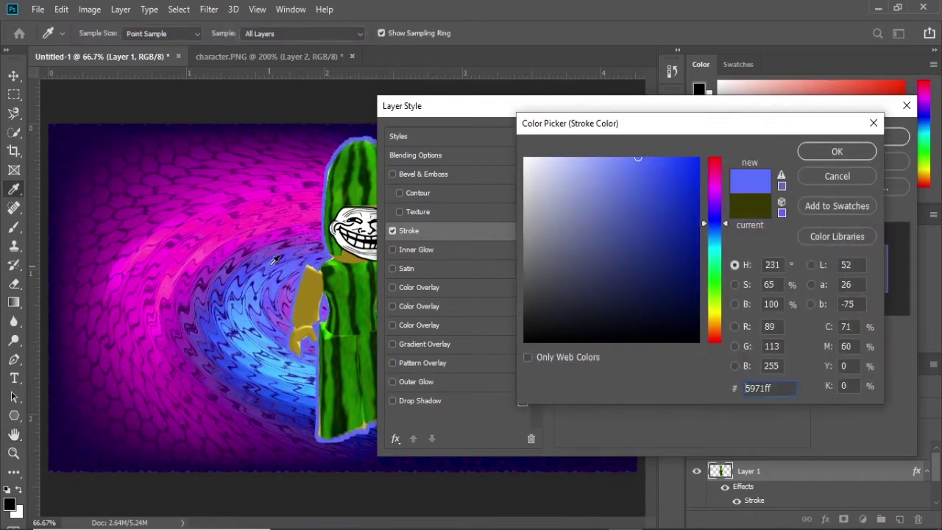
pyautogui.click(297, 244)
pyautogui.click(305, 231)
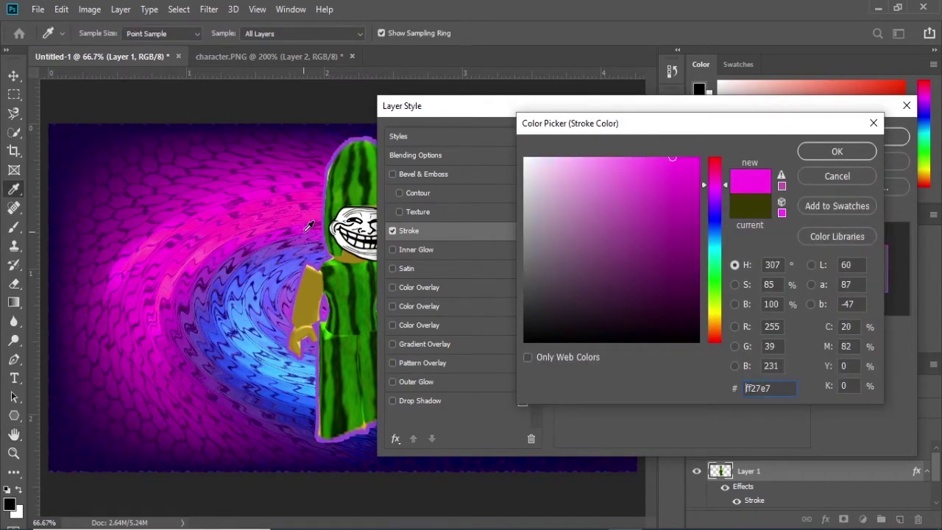
pyautogui.moveTo(584, 223)
pyautogui.mouseDown()
pyautogui.moveTo(675, 273)
pyautogui.moveTo(534, 343)
pyautogui.mouseUp()
pyautogui.click(716, 238)
pyautogui.click(704, 184)
pyautogui.click(692, 164)
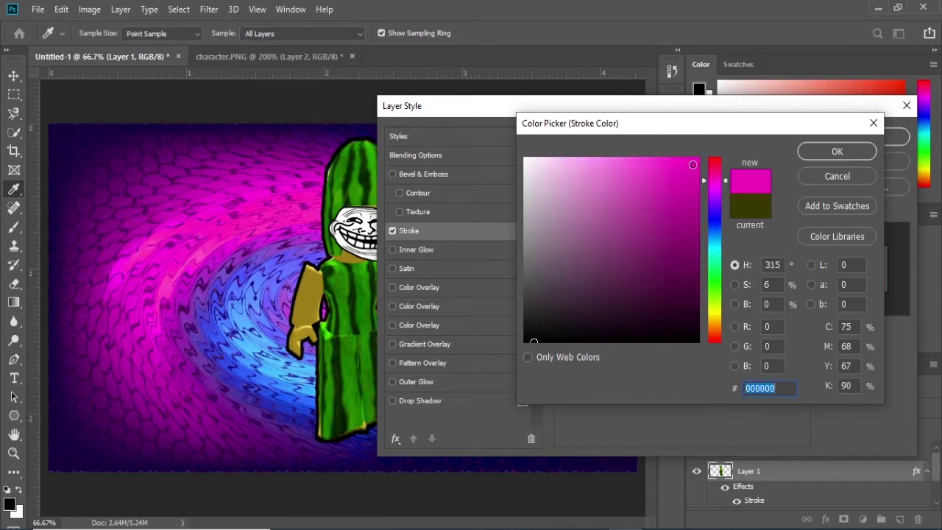
pyautogui.click(713, 226)
pyautogui.moveTo(697, 184)
pyautogui.mouseDown()
pyautogui.moveTo(688, 193)
pyautogui.moveTo(680, 179)
pyautogui.moveTo(702, 167)
pyautogui.mouseUp()
pyautogui.click(715, 247)
pyautogui.click(832, 151)
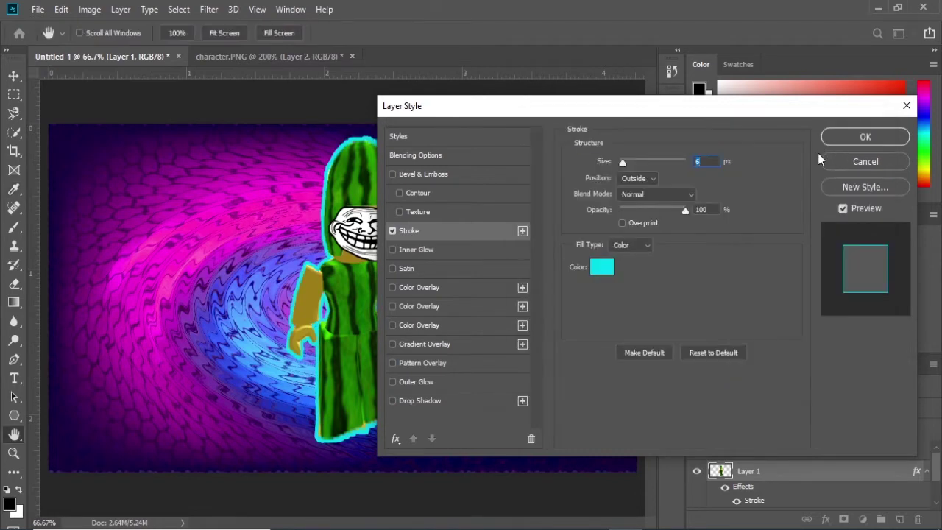
# Set the stroke size to 6 px with Outside position
pyautogui.moveTo(639, 166); pyautogui.dragTo(624, 160)
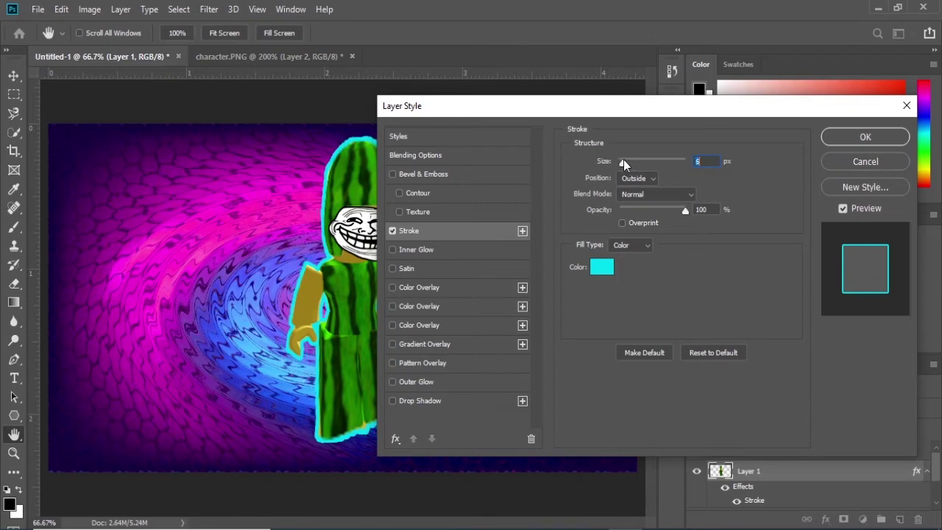
pyautogui.click(629, 178)
pyautogui.click(632, 194)
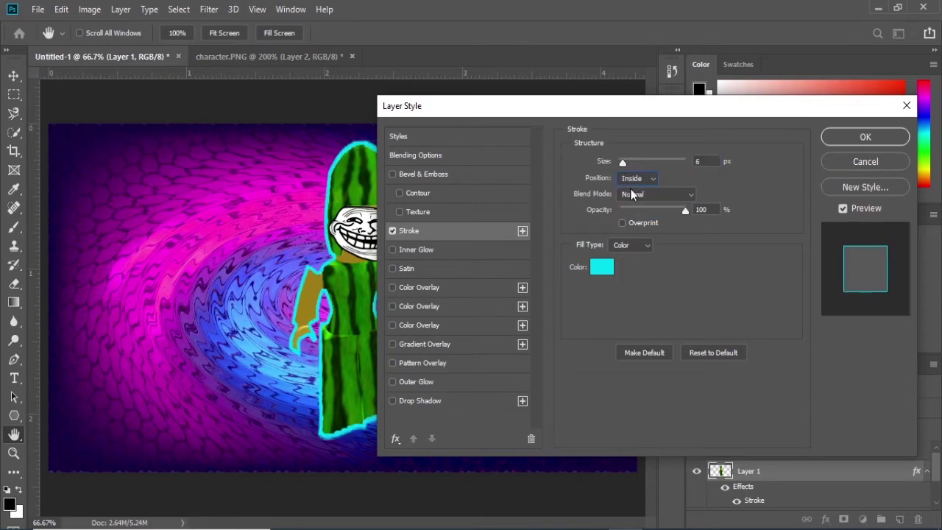
pyautogui.click(634, 179)
pyautogui.click(632, 208)
pyautogui.click(640, 180)
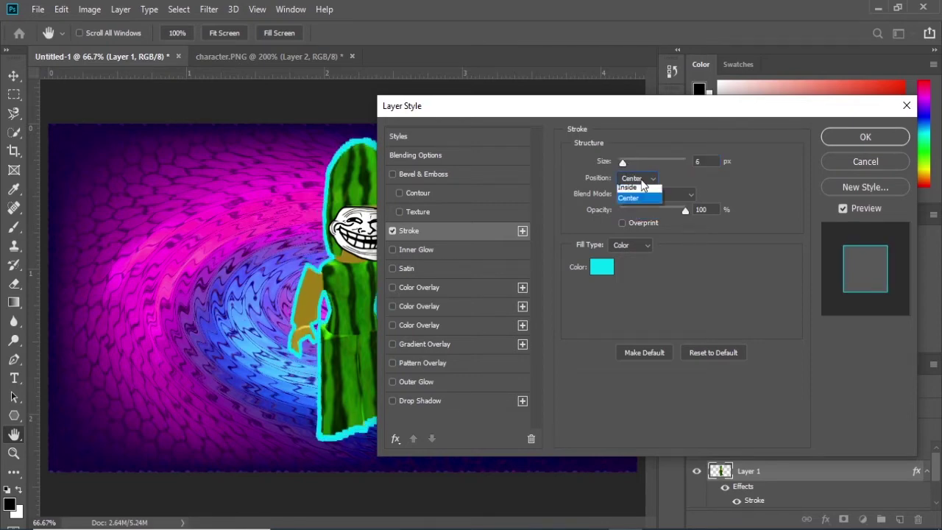
pyautogui.click(641, 182)
pyautogui.click(652, 194)
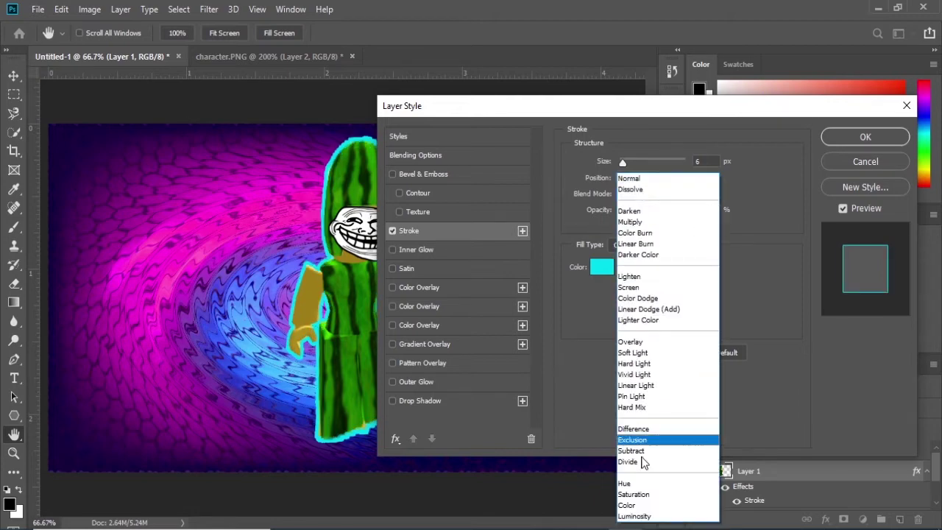
pyautogui.click(777, 380)
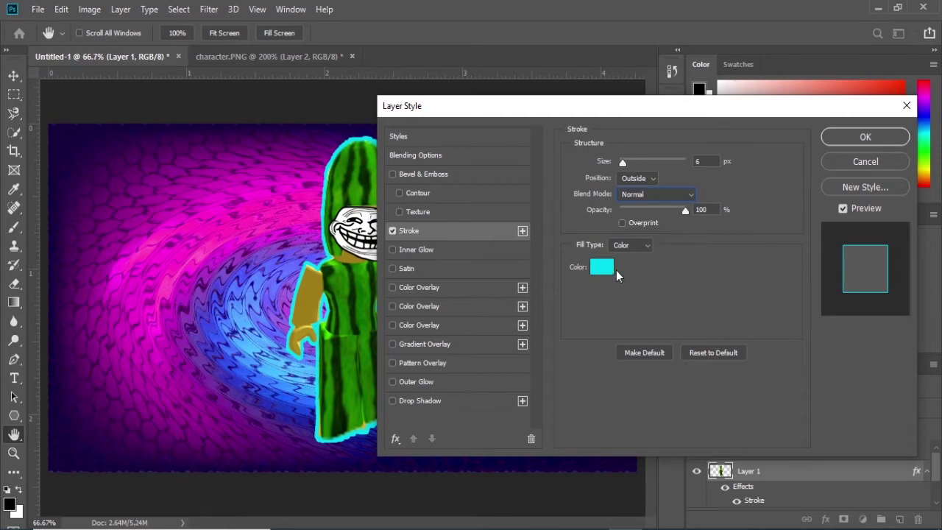
# Add a Drop Shadow with distance 35 px, spread 30%, size 27 px and 42% opacity
pyautogui.click(431, 401)
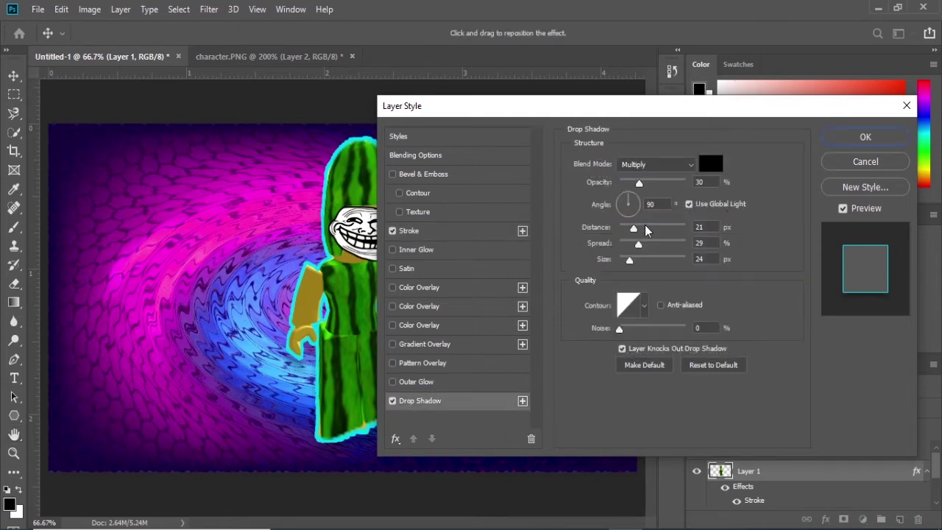
pyautogui.moveTo(634, 228); pyautogui.dragTo(639, 229)
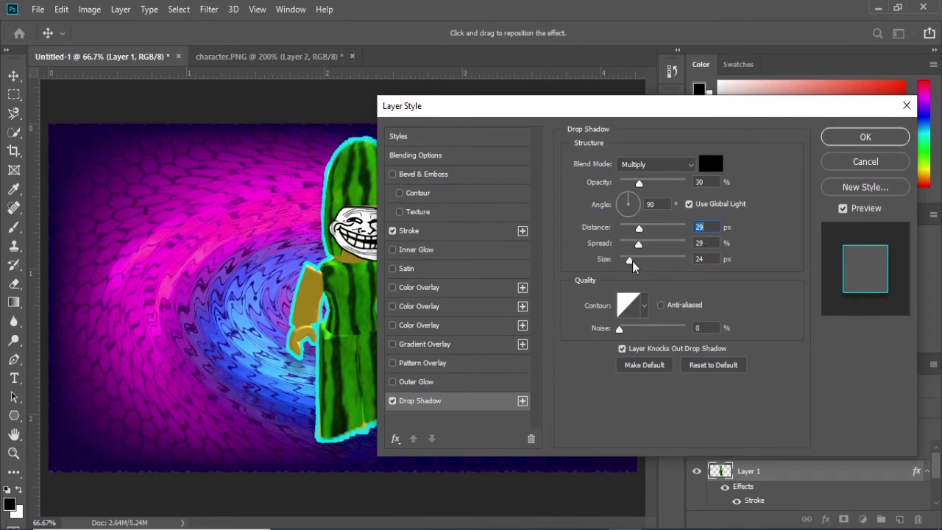
pyautogui.moveTo(629, 259); pyautogui.dragTo(632, 267)
pyautogui.click(646, 247)
pyautogui.moveTo(646, 248); pyautogui.dragTo(643, 230)
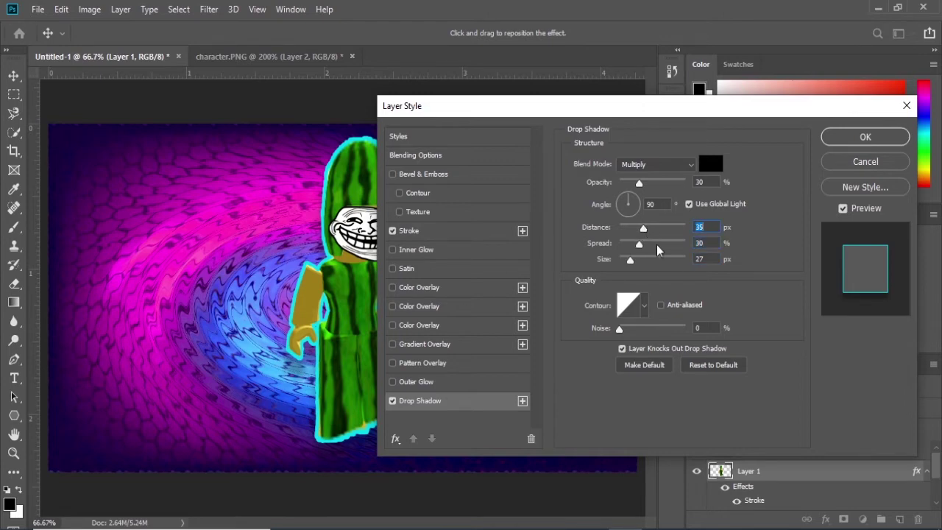
pyautogui.click(639, 185)
pyautogui.moveTo(640, 184); pyautogui.dragTo(651, 194)
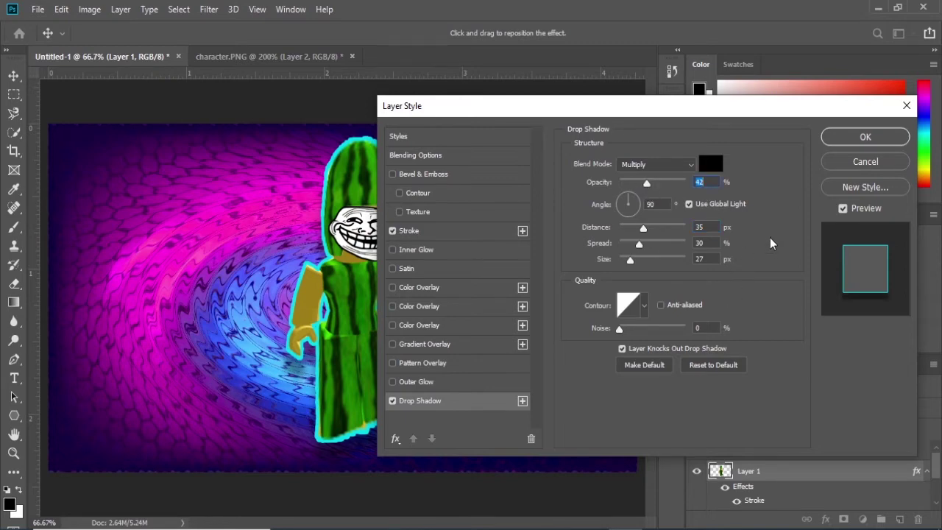
# Try and discard outer glow, pattern, gradient and colour overlays, then apply stroke and shadow
pyautogui.click(442, 385)
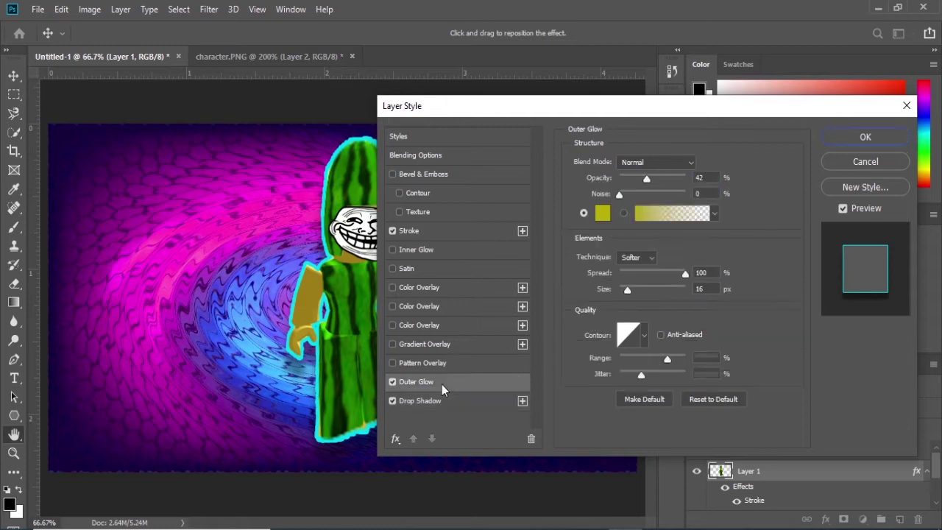
pyautogui.click(392, 382)
pyautogui.click(392, 363)
pyautogui.click(391, 361)
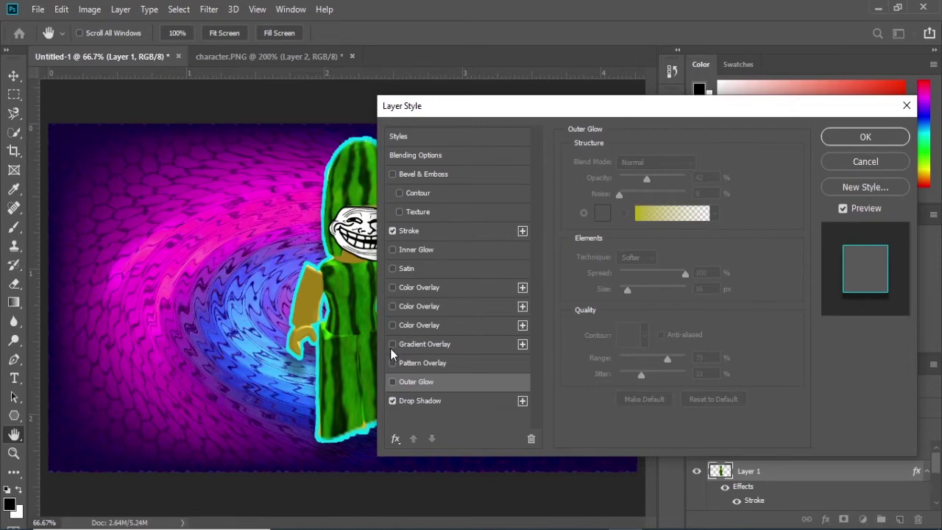
pyautogui.click(392, 345)
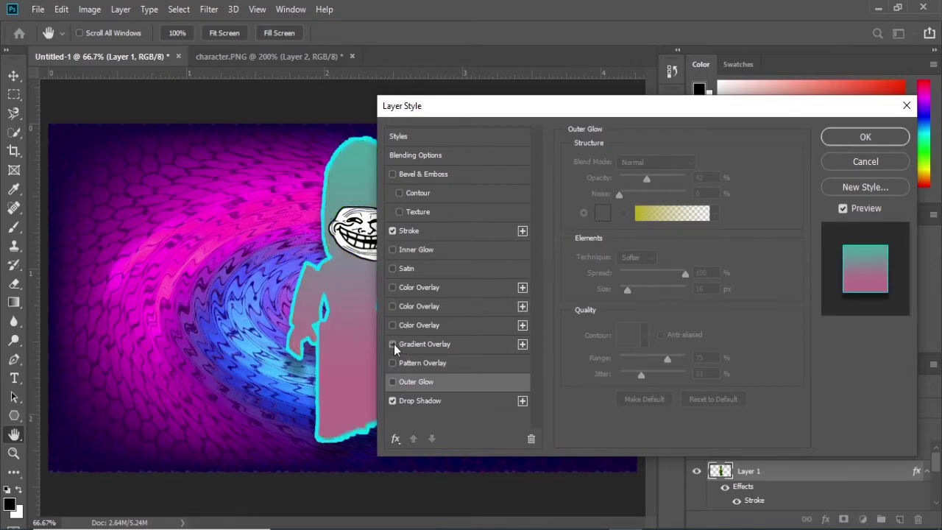
pyautogui.click(393, 345)
pyautogui.click(393, 325)
pyautogui.click(392, 325)
pyautogui.click(392, 306)
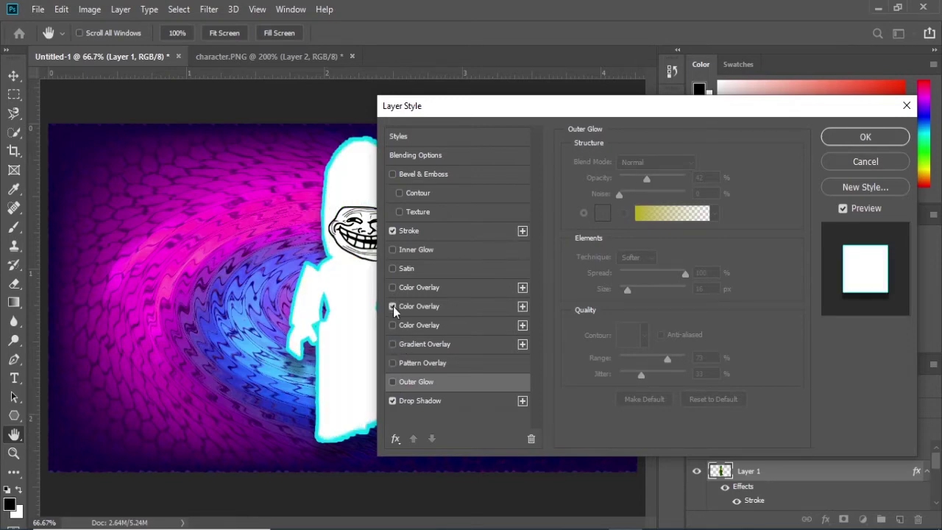
pyautogui.click(392, 306)
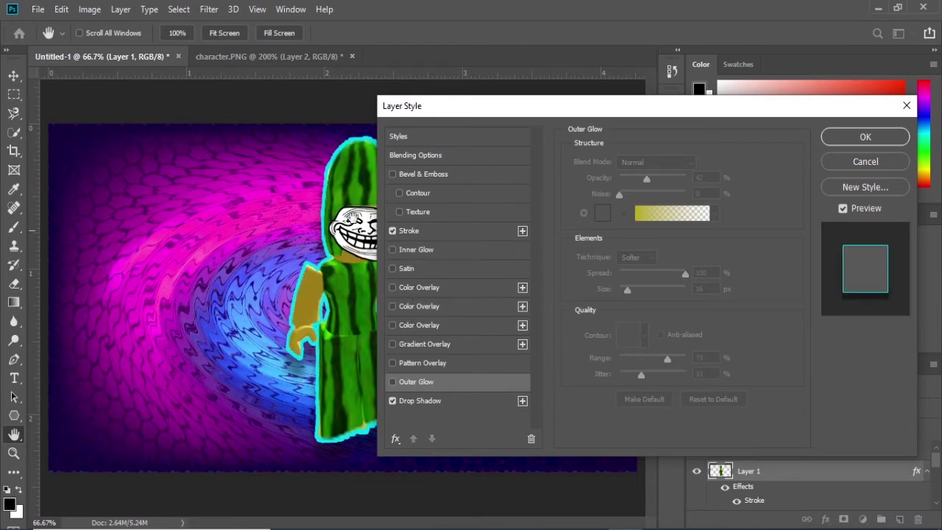
pyautogui.click(436, 234)
pyautogui.click(431, 404)
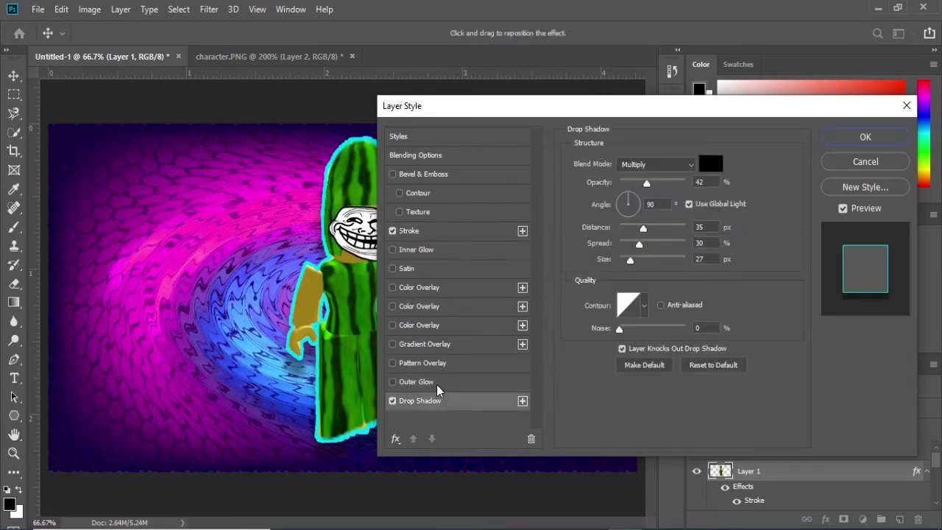
pyautogui.click(843, 140)
# On the avengers render layer, swap Drop Shadow and Stroke for an Inner Glow
pyautogui.scroll(-2, 820, 489)
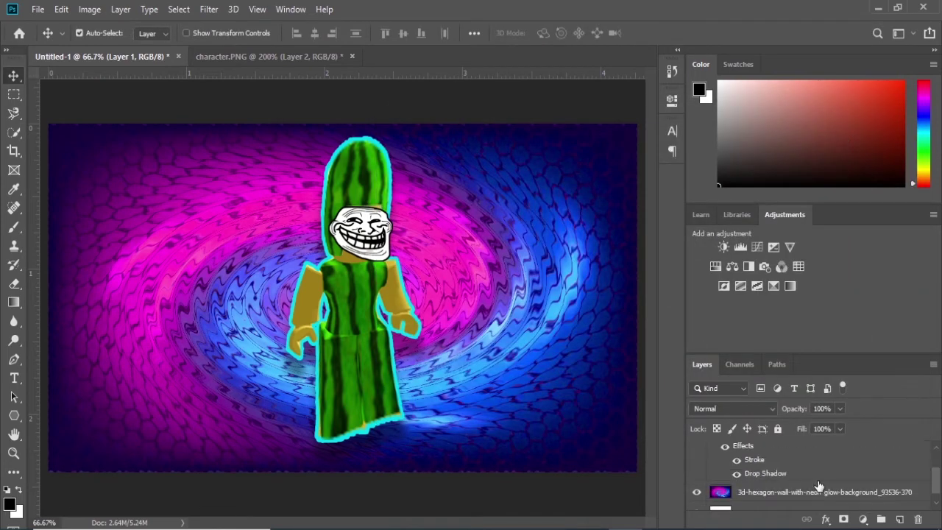
pyautogui.scroll(2, 818, 485)
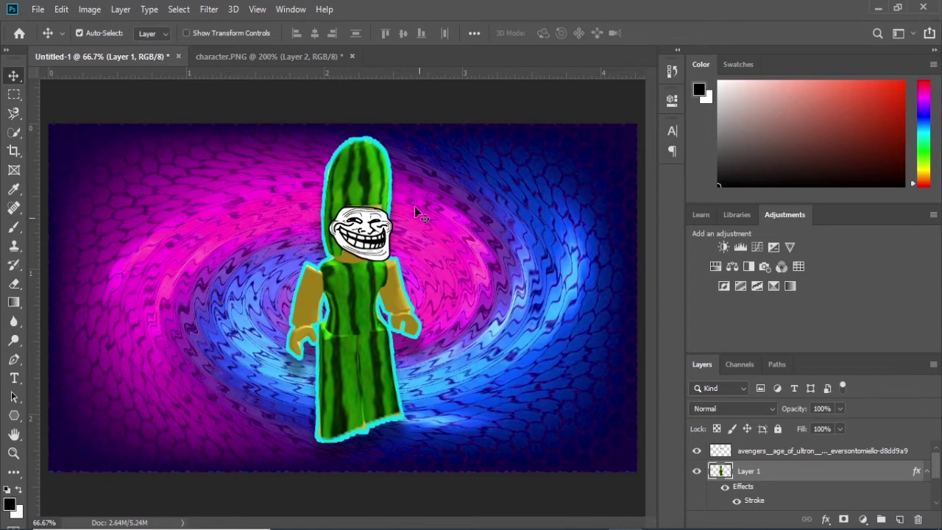
pyautogui.click(840, 454)
pyautogui.click(826, 520)
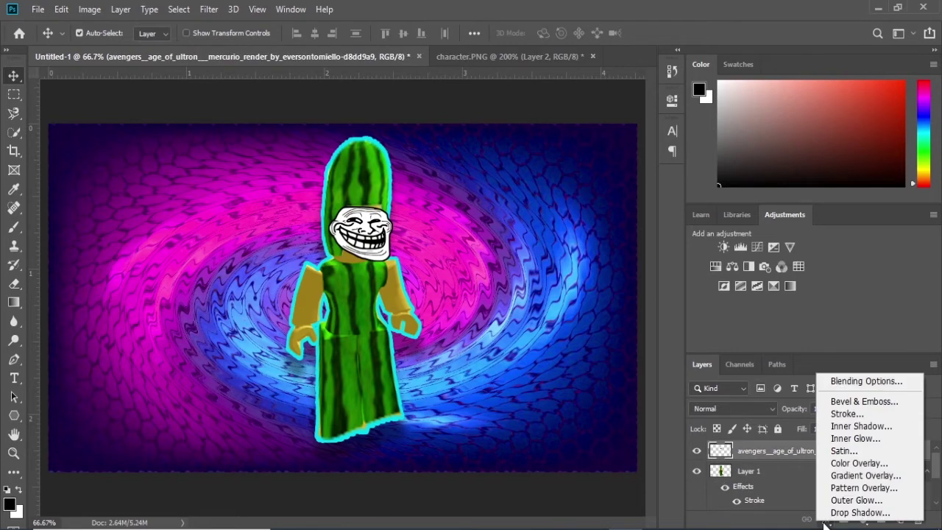
pyautogui.click(832, 515)
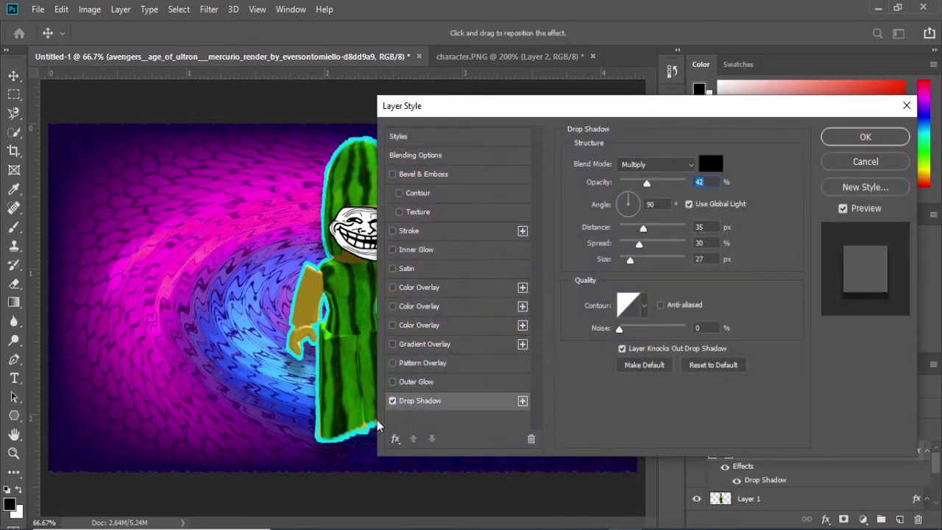
pyautogui.click(392, 401)
pyautogui.click(424, 233)
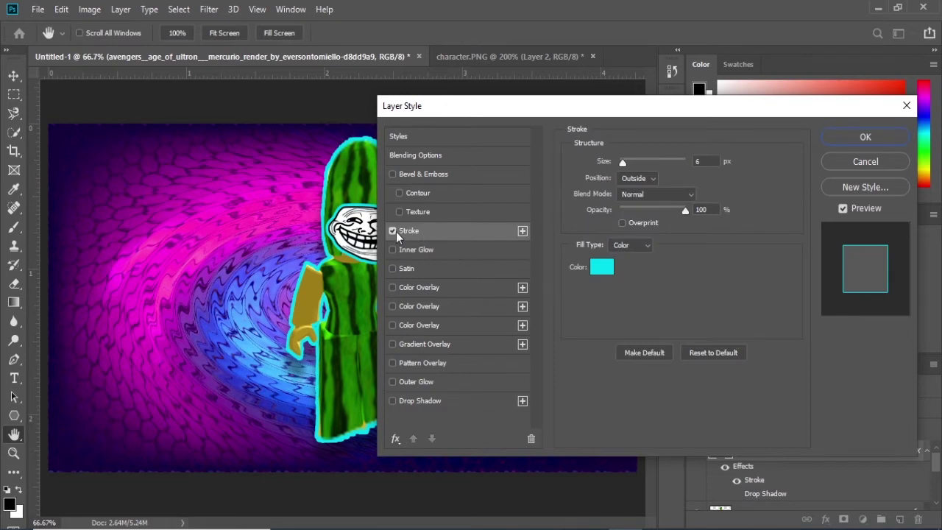
pyautogui.click(392, 231)
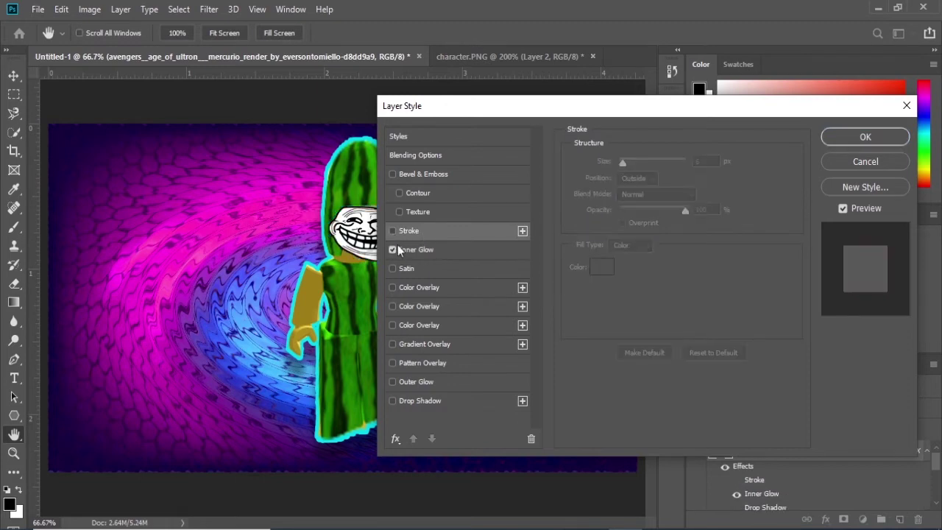
pyautogui.click(420, 252)
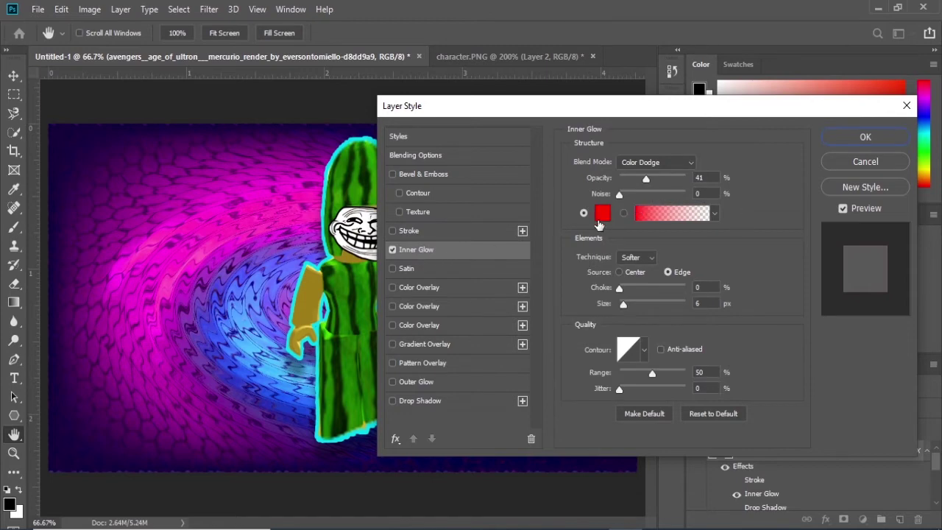
# Set the Inner Glow colour to black (000000) and apply the layer style
pyautogui.click(603, 215)
pyautogui.moveTo(555, 306); pyautogui.dragTo(501, 420)
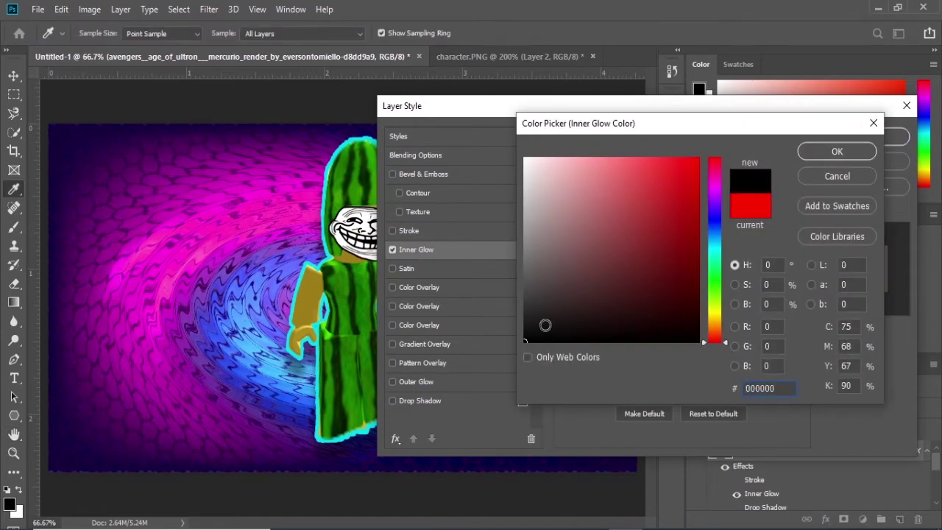
pyautogui.click(865, 147)
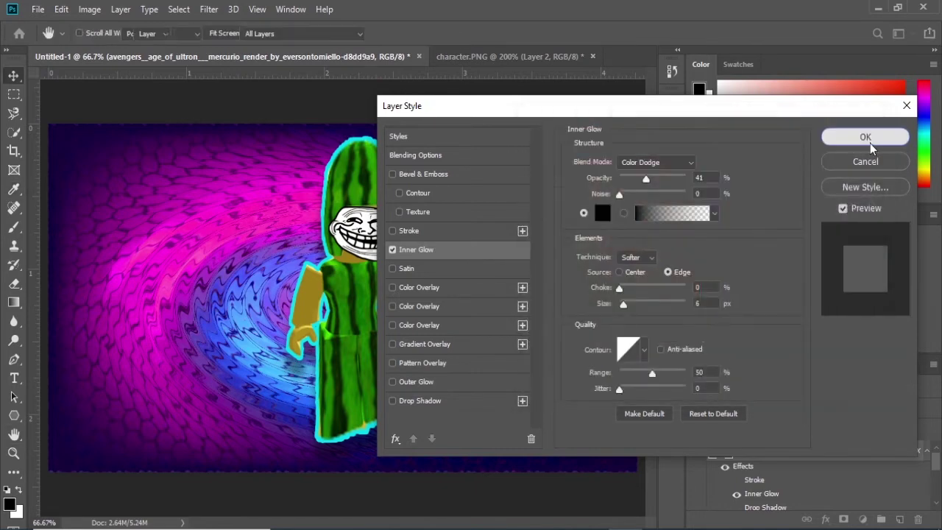
pyautogui.click(870, 143)
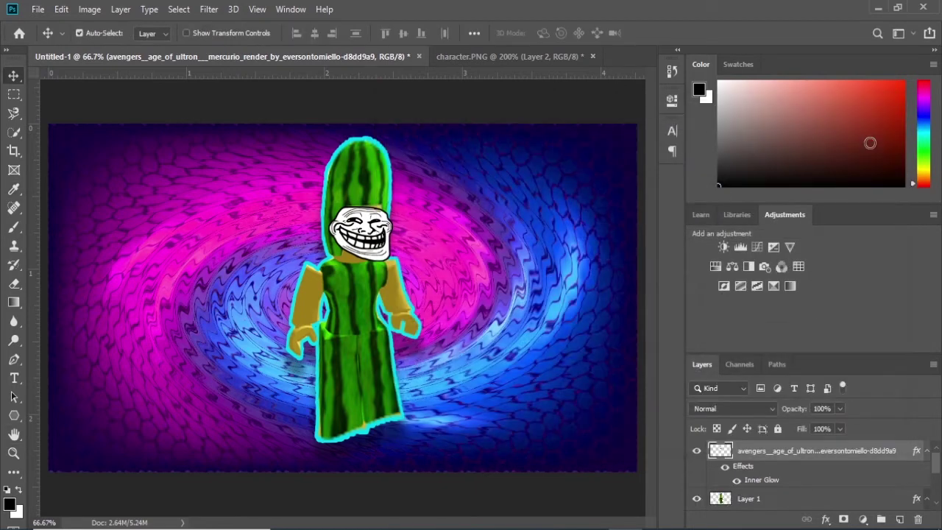
# Place the Explosion 2 image and enlarge it behind the watermelon character
pyautogui.click(737, 480)
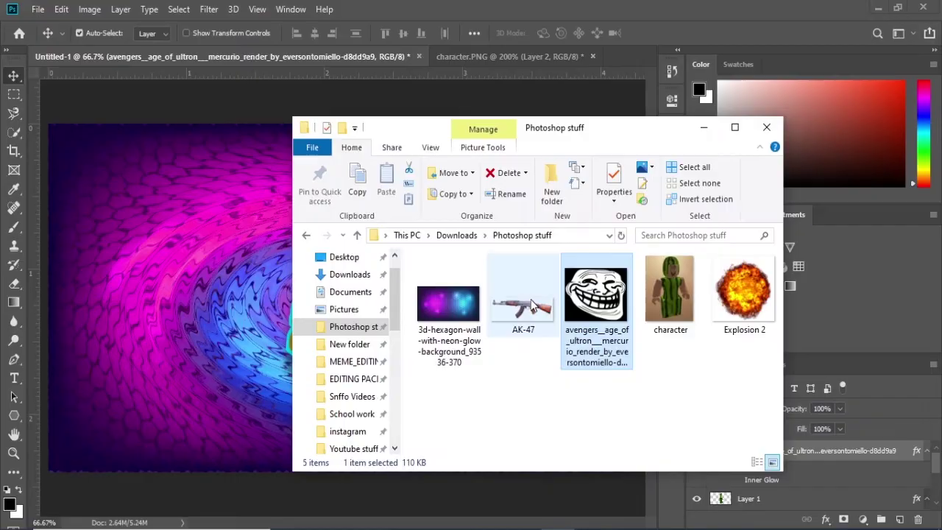
pyautogui.moveTo(862, 346); pyautogui.dragTo(243, 257)
pyautogui.moveTo(508, 124); pyautogui.dragTo(599, 95)
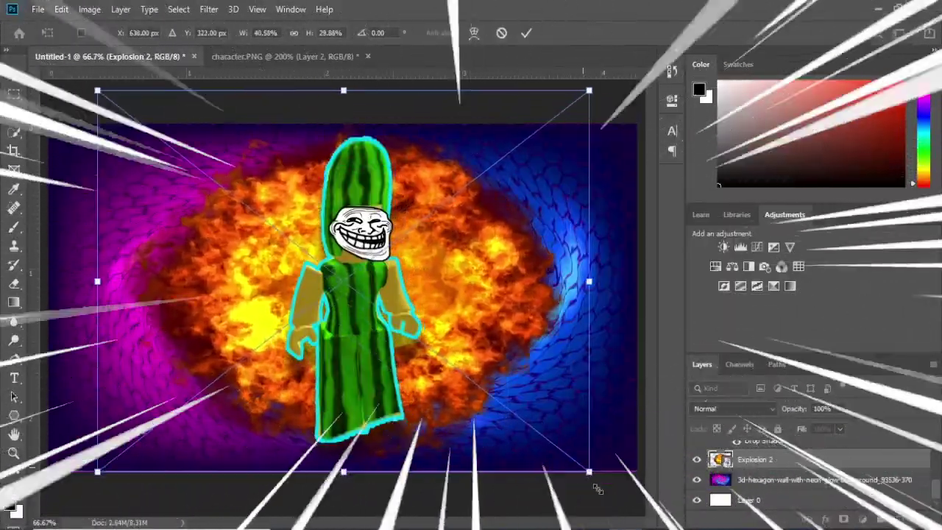
pyautogui.press('Return')
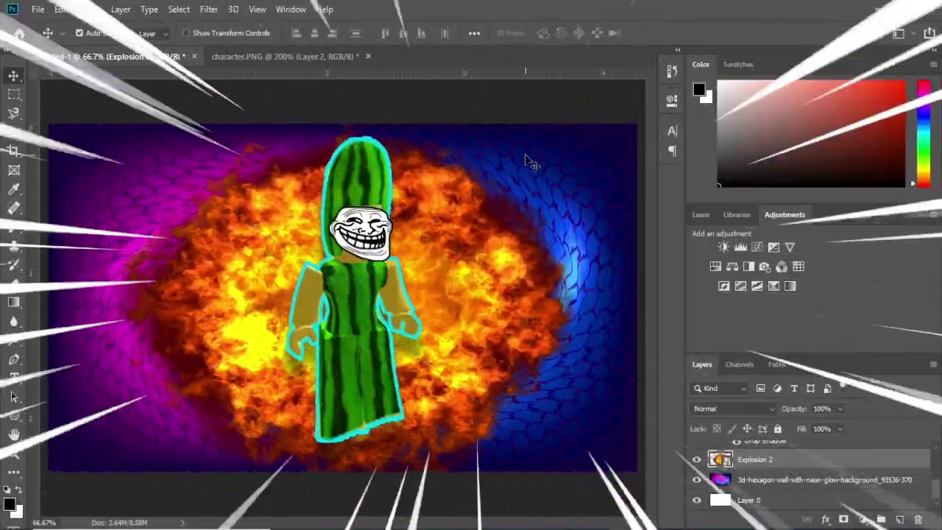
pyautogui.rightClick(755, 459)
pyautogui.press('Escape')
pyautogui.hotkey('ctrl', 't')
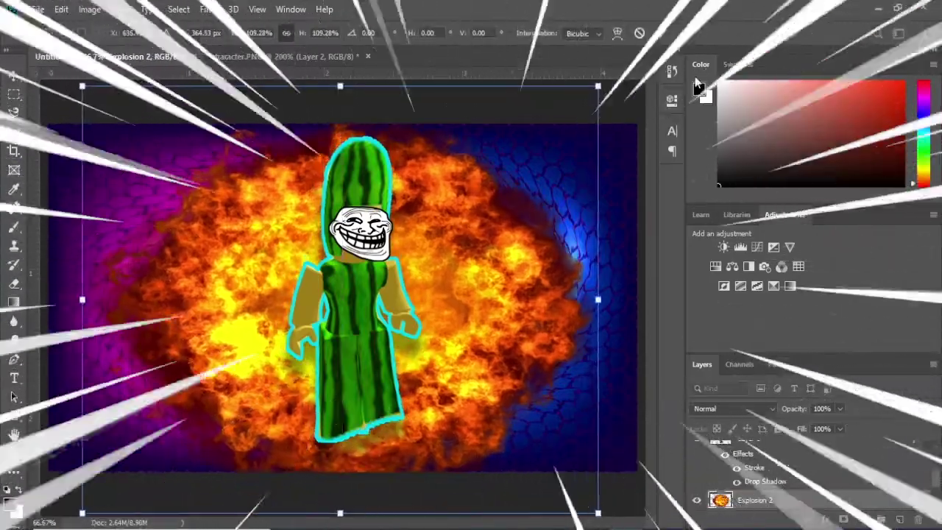
pyautogui.press('Return')
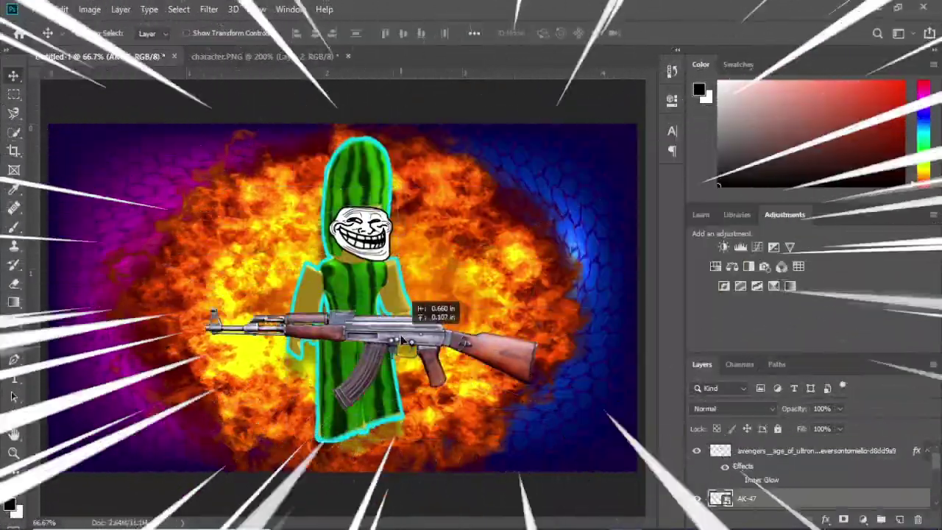
# Shrink the AK-47 and move it onto the watermelon character's body
pyautogui.hotkey('ctrl', 't')
pyautogui.moveTo(476, 329); pyautogui.dragTo(482, 265)
pyautogui.press('Return')
pyautogui.click(89, 9)
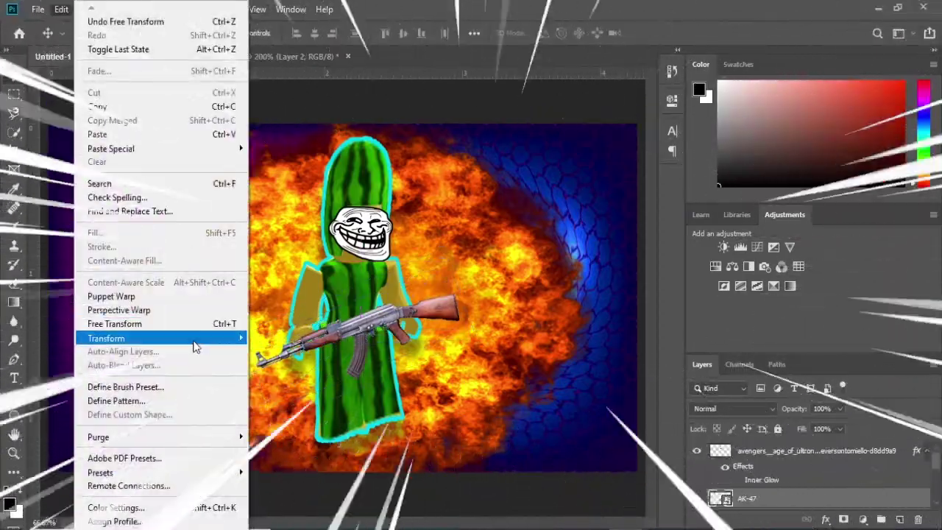
# Flip the AK-47 horizontally so its barrel points right
pyautogui.click(310, 472)
pyautogui.hotkey('ctrl', 'shift', 't')
pyautogui.click(64, 9)
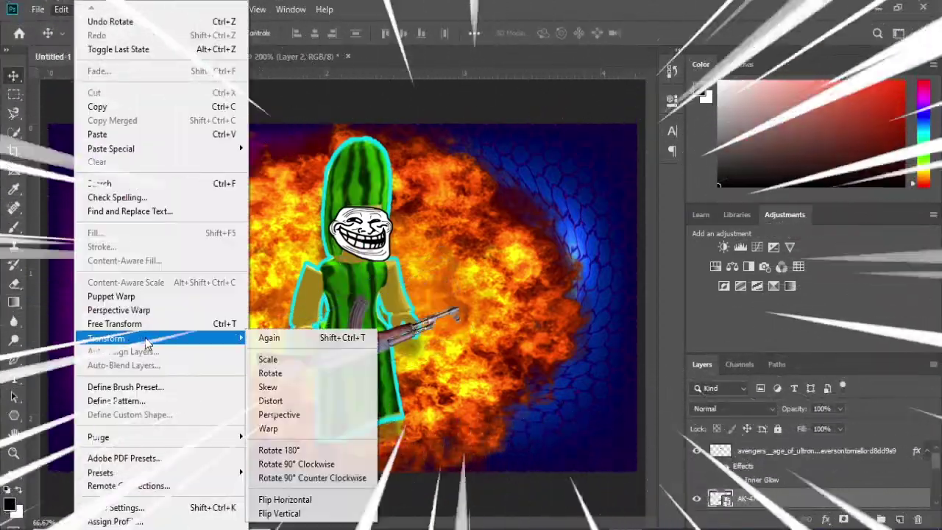
pyautogui.press('Escape')
pyautogui.click(64, 9)
pyautogui.click(294, 511)
pyautogui.click(63, 9)
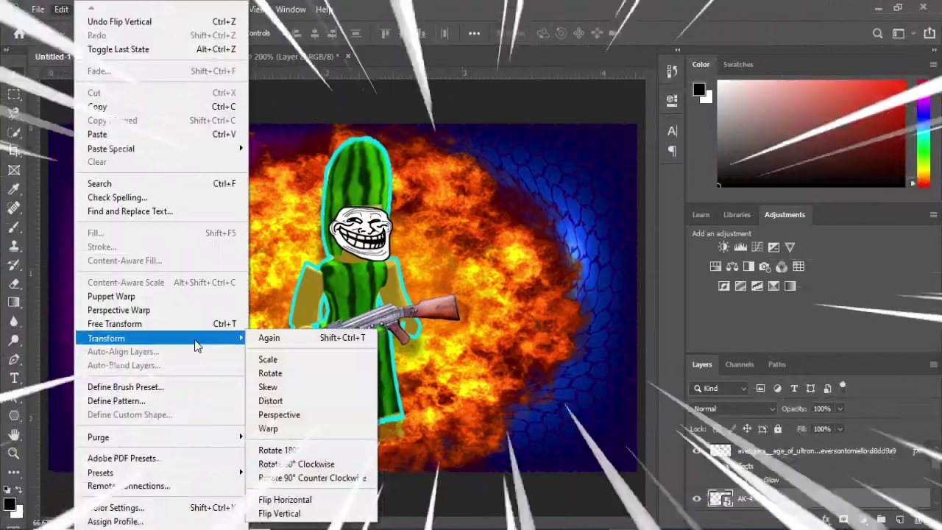
pyautogui.click(280, 498)
pyautogui.hotkey('ctrl', 't')
pyautogui.click(63, 9)
pyautogui.press('Escape')
pyautogui.click(63, 9)
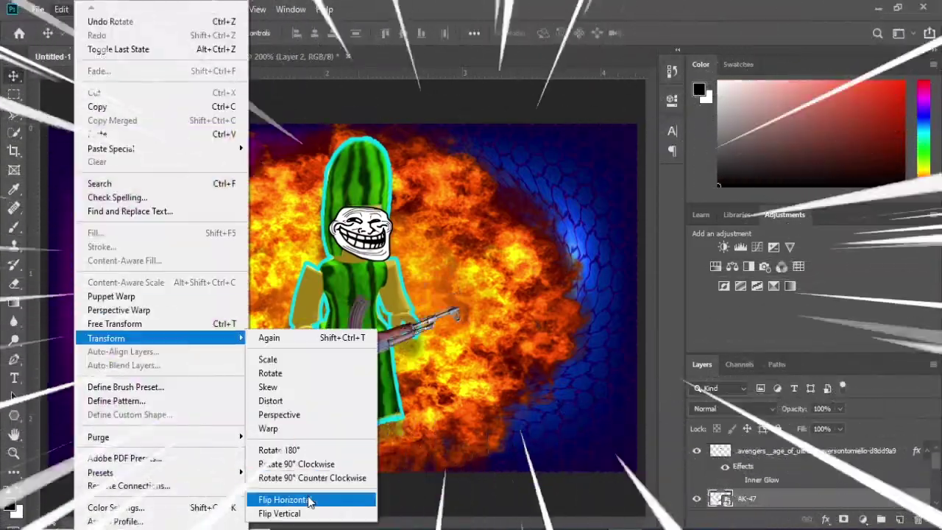
pyautogui.click(280, 498)
pyautogui.click(64, 8)
# Tilt the AK-47 to a slight angle with Free Transform and commit
pyautogui.click(227, 330)
pyautogui.moveTo(471, 368); pyautogui.dragTo(466, 418)
pyautogui.click(526, 34)
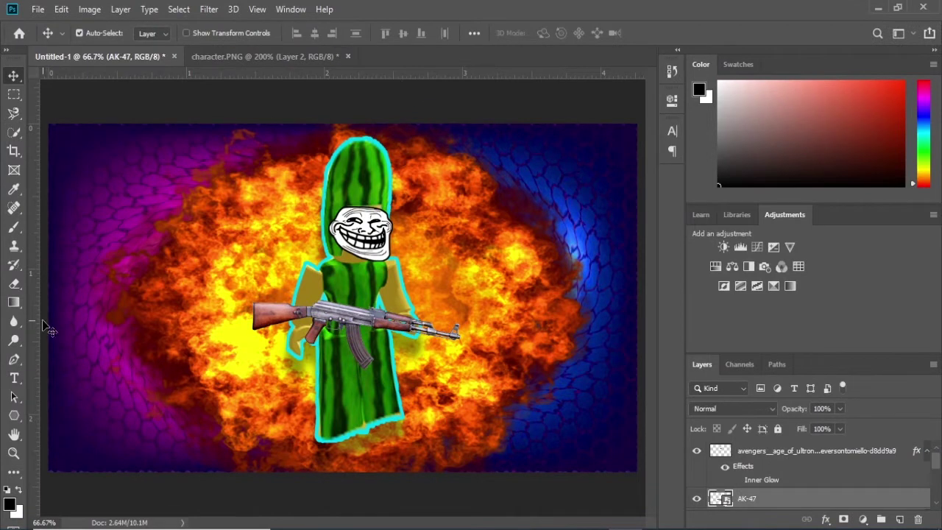
# Start a text layer near the top left and set its font to Fugaz One
pyautogui.click(13, 378)
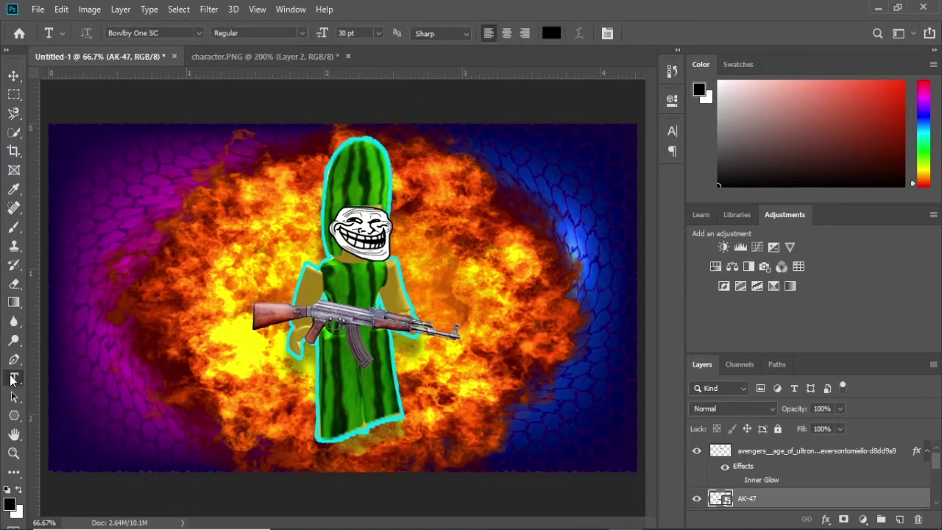
pyautogui.click(149, 167)
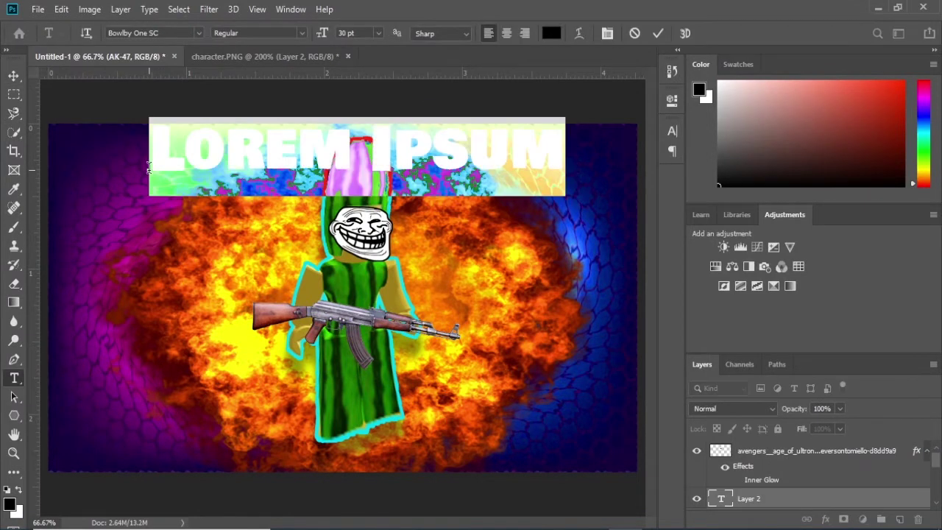
pyautogui.press('BackSpace')
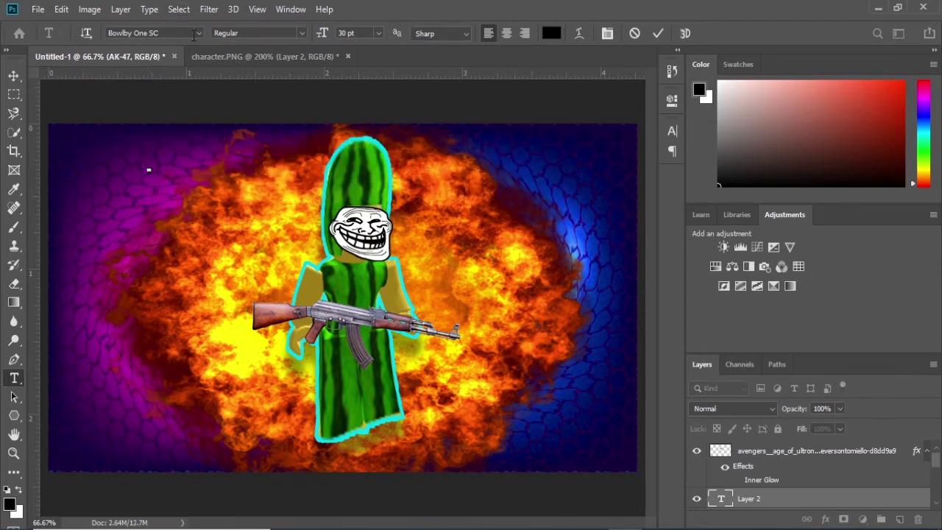
pyautogui.click(198, 32)
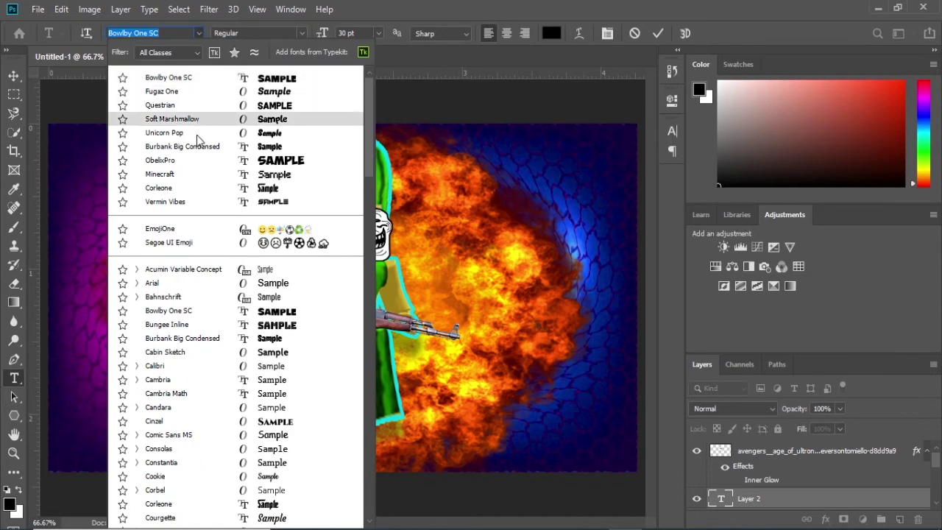
pyautogui.click(196, 161)
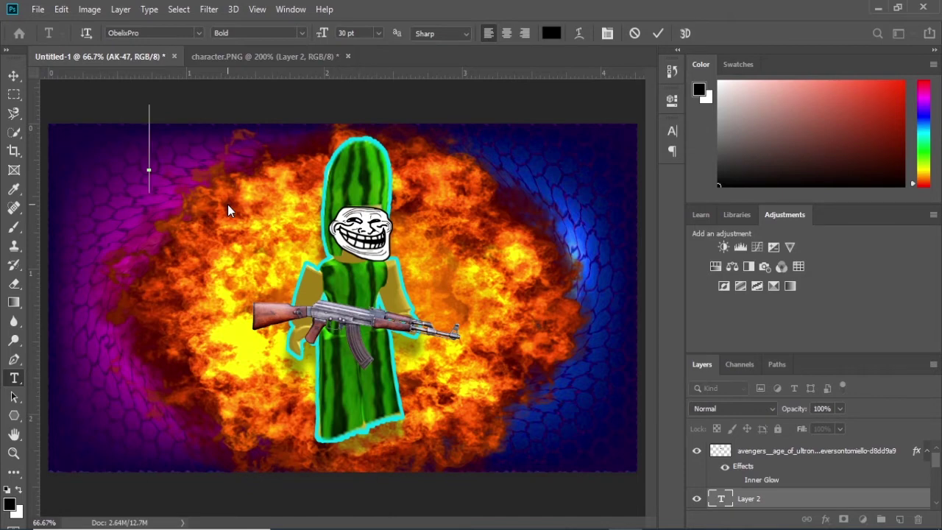
pyautogui.click(196, 33)
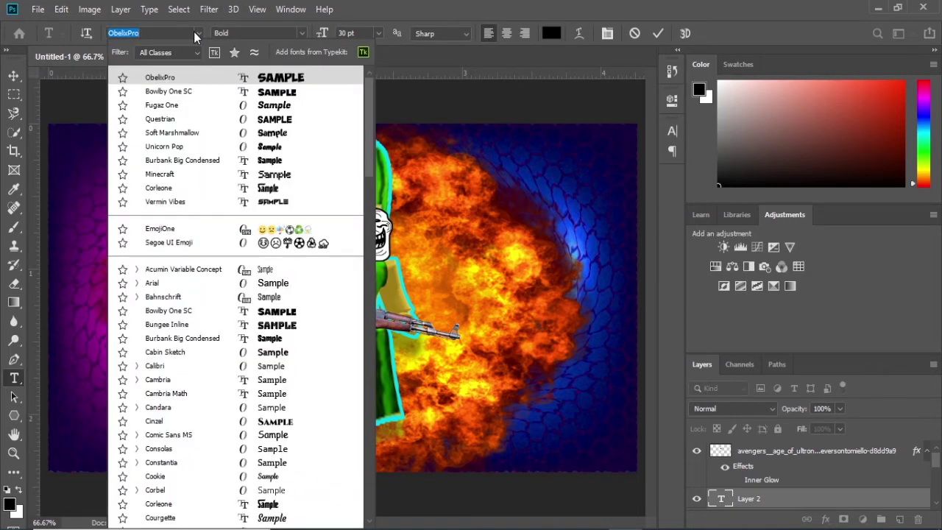
pyautogui.click(189, 105)
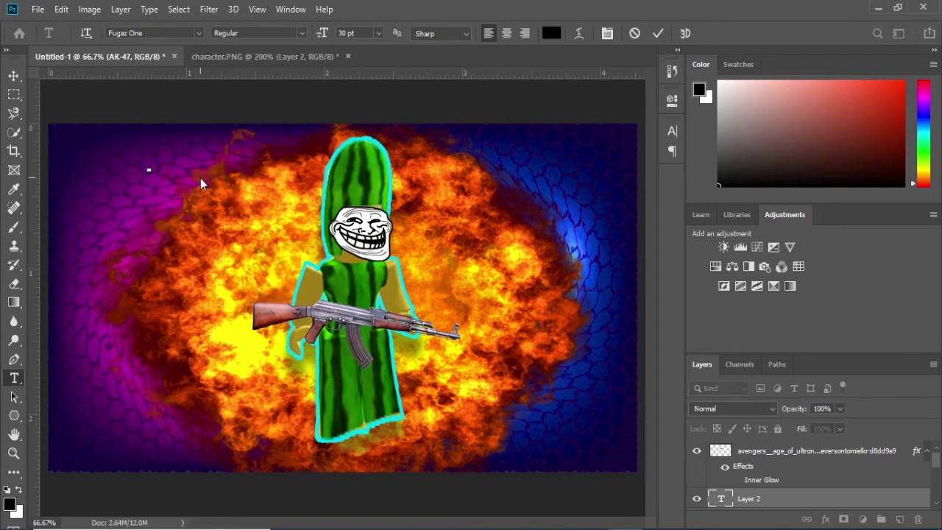
# Type the black 30 pt title 'Epic Roblox man' and commit it
pyautogui.write('B')
pyautogui.press('BackSpace')
pyautogui.write('Epic')
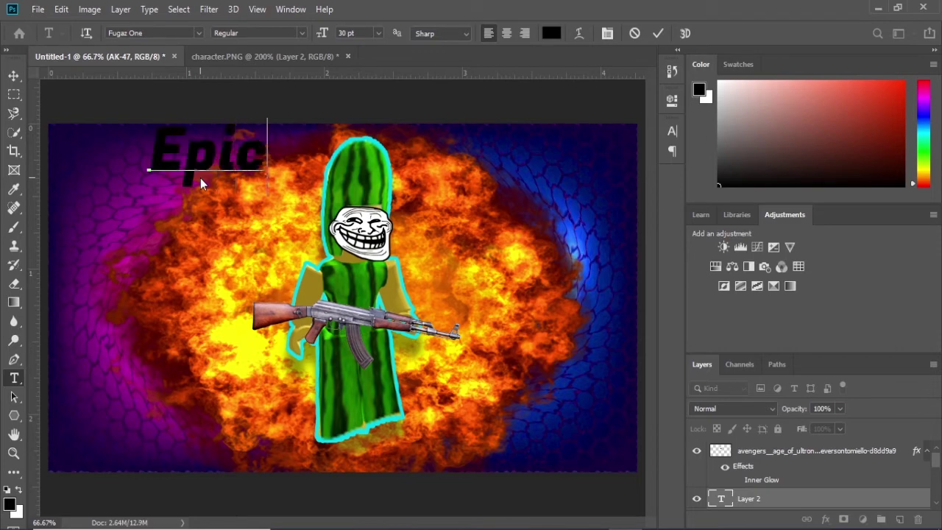
pyautogui.write(' Roblox ma')
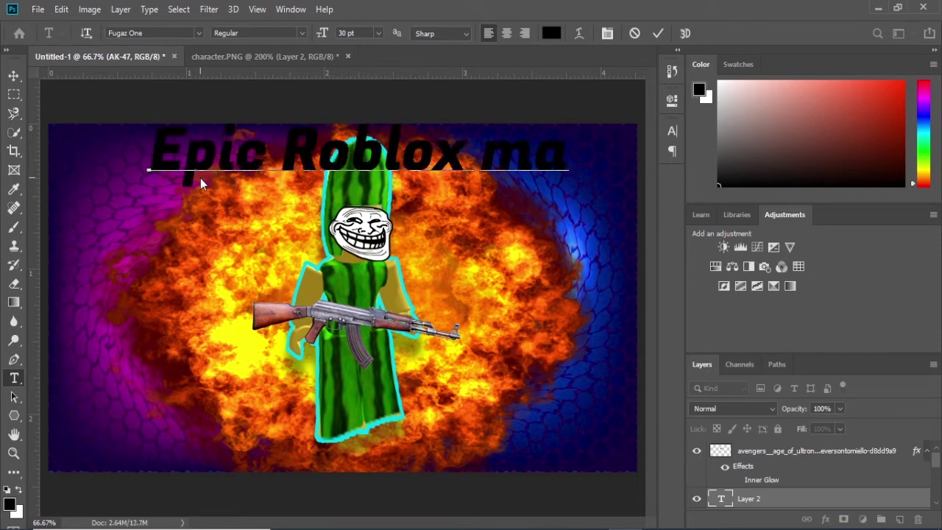
pyautogui.write('n')
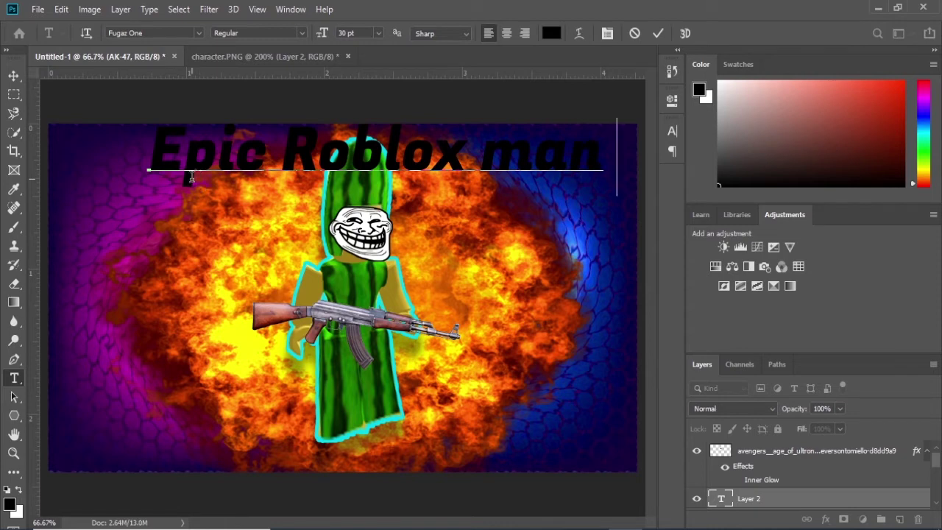
pyautogui.click(658, 33)
# Move the title down slightly and raise its layer above the background layer
pyautogui.click(13, 76)
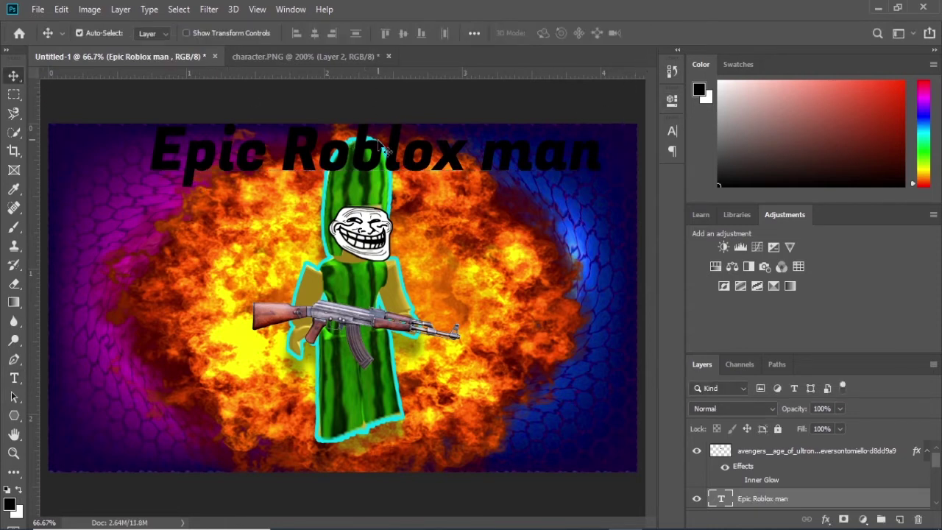
pyautogui.moveTo(387, 151); pyautogui.dragTo(385, 188)
pyautogui.hotkey('ctrl', 't')
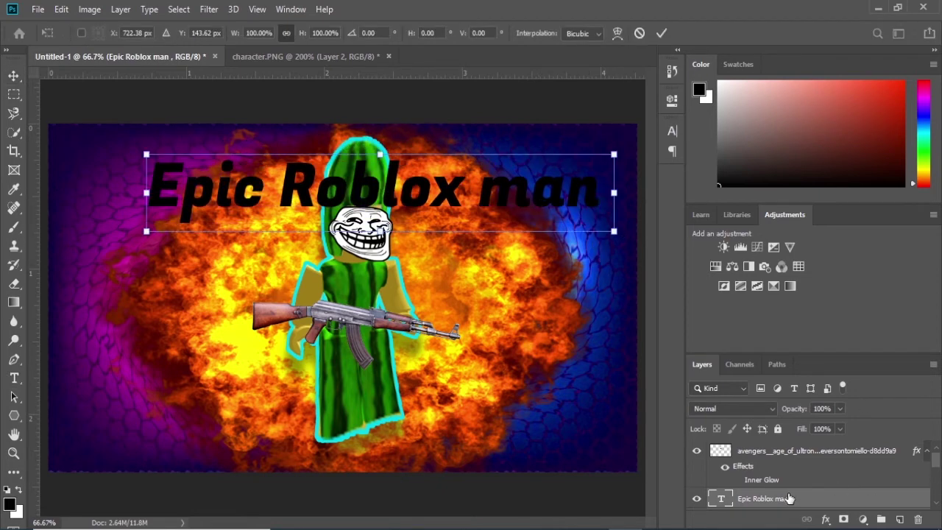
pyautogui.press('Return')
pyautogui.hotkey('ctrl', ']')
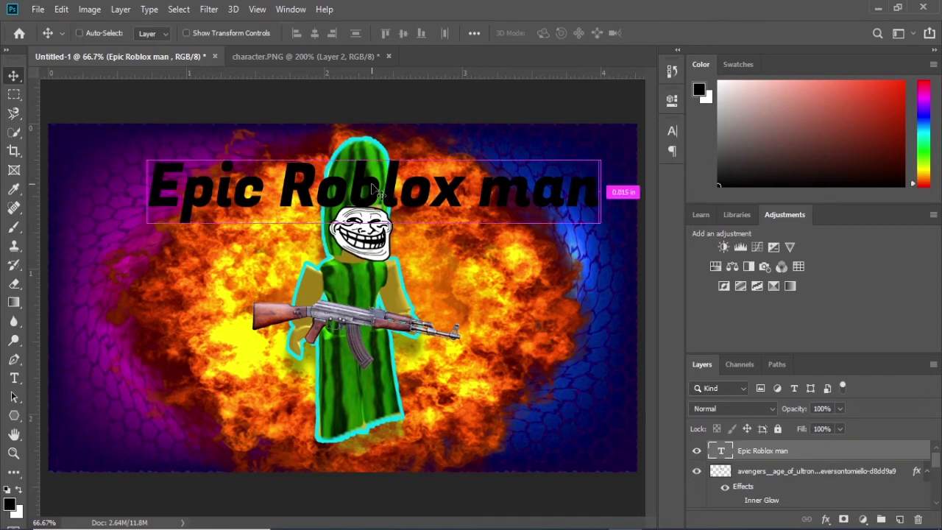
# Scale the title to about 122% so it spans nearly the full width
pyautogui.hotkey('ctrl', 't')
pyautogui.moveTo(144, 234); pyautogui.dragTo(70, 243)
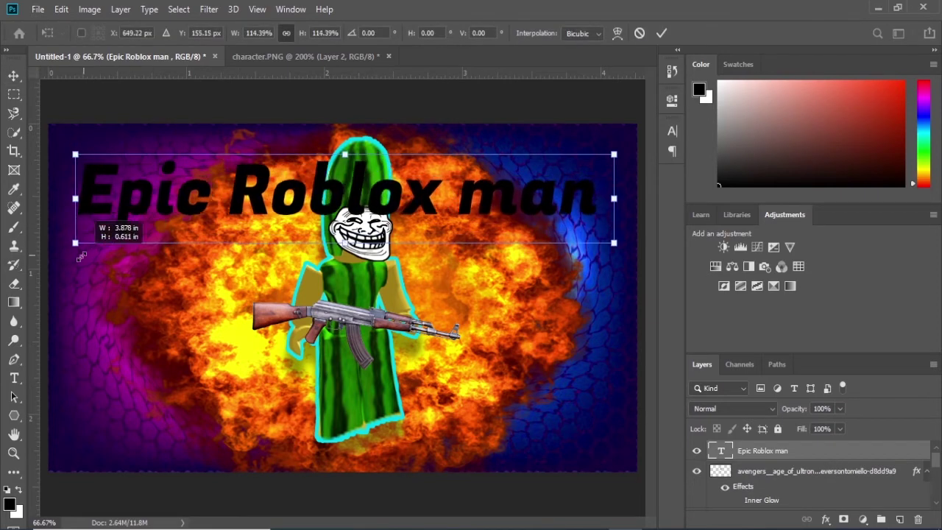
pyautogui.moveTo(327, 152); pyautogui.dragTo(326, 148)
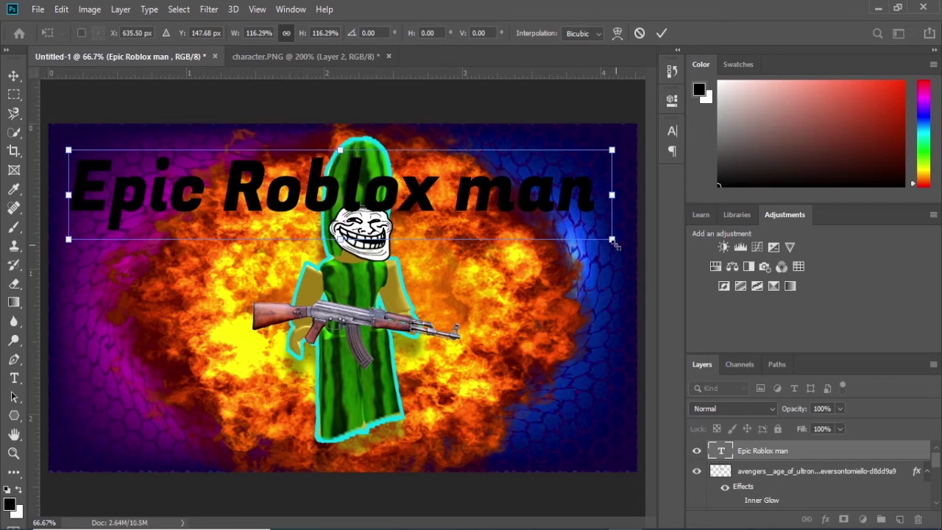
pyautogui.moveTo(614, 242); pyautogui.dragTo(630, 245)
pyautogui.moveTo(67, 242); pyautogui.dragTo(59, 244)
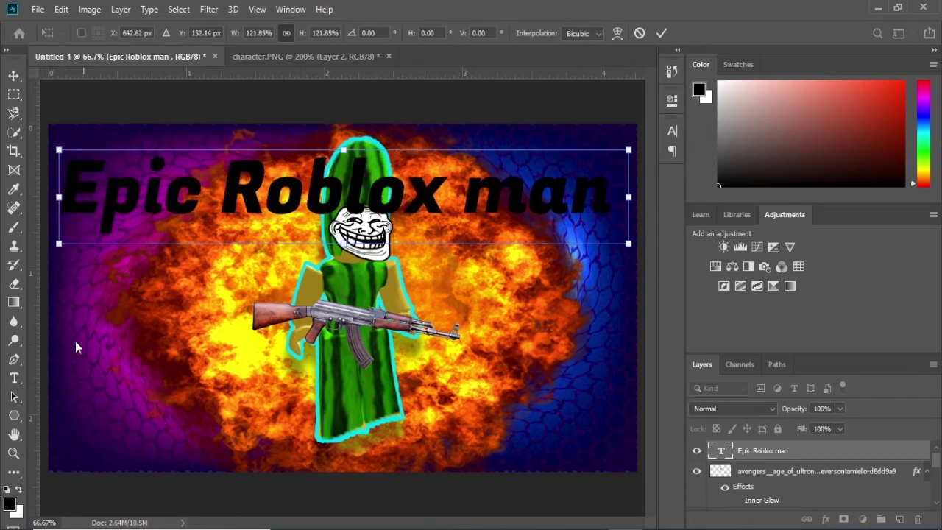
pyautogui.click(662, 32)
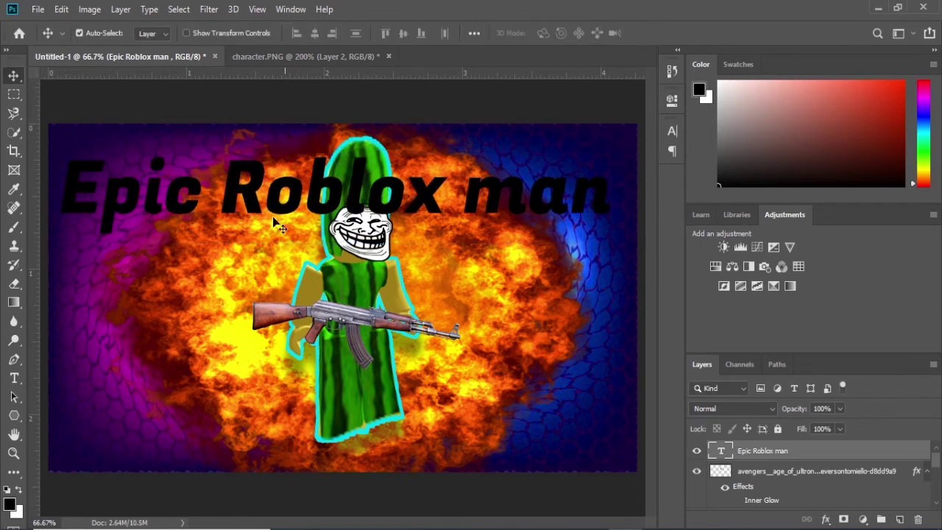
pyautogui.moveTo(475, 173); pyautogui.dragTo(482, 175)
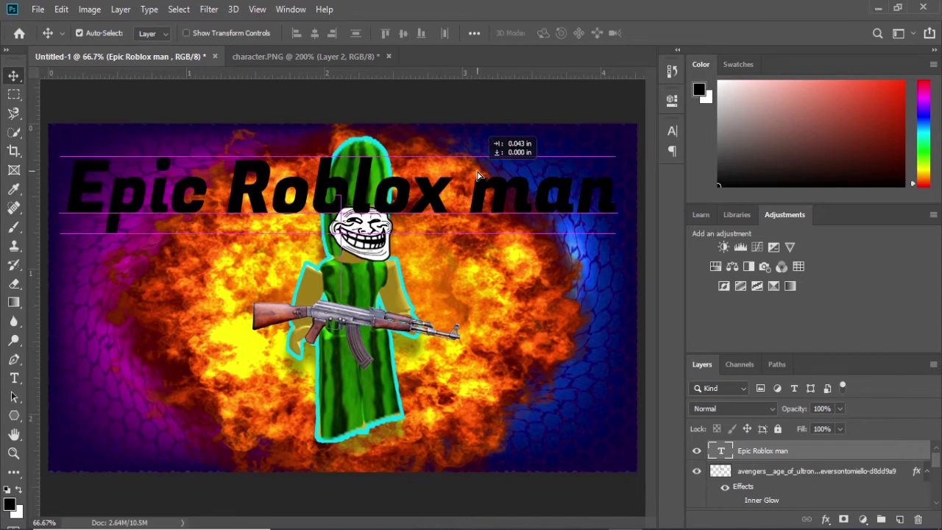
# Add a 10 px white Stroke and a black Drop Shadow to the 'Epic Roblox man' title
pyautogui.click(826, 519)
pyautogui.click(847, 412)
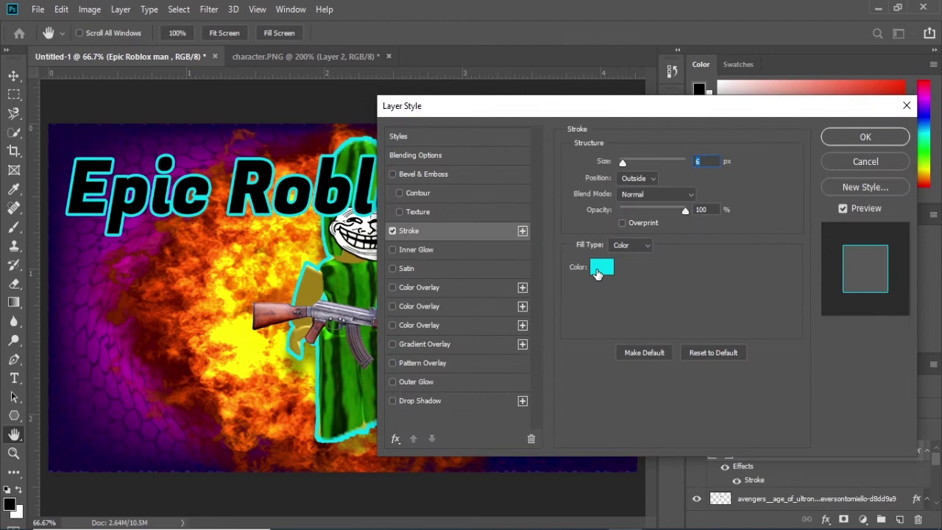
pyautogui.click(595, 267)
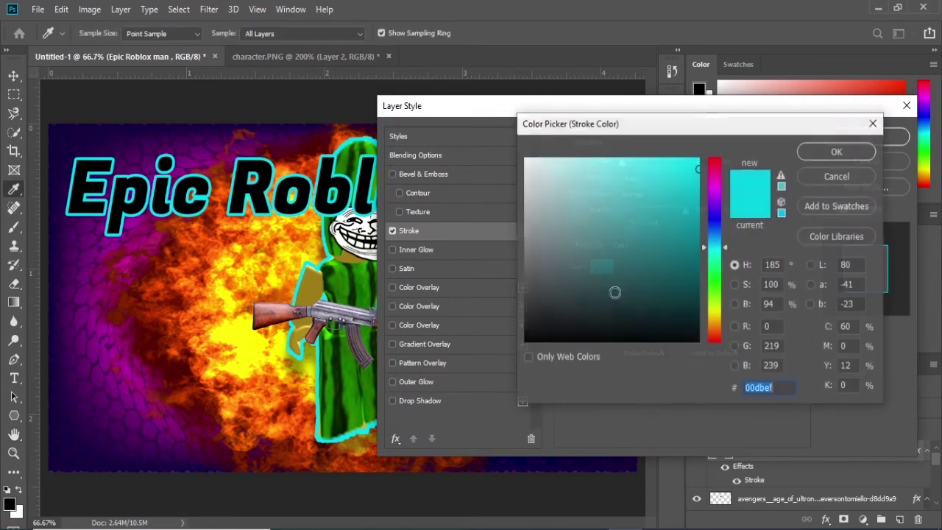
pyautogui.click(525, 159)
pyautogui.click(837, 150)
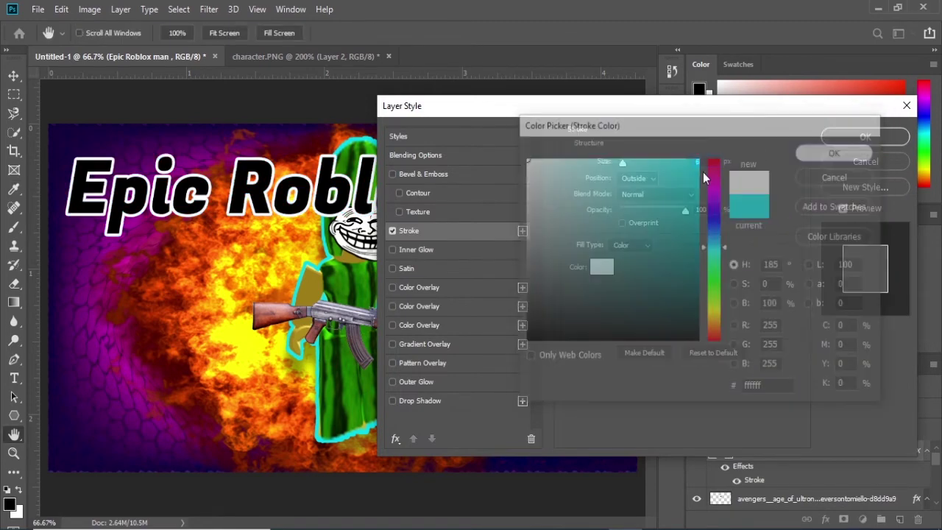
pyautogui.moveTo(621, 165); pyautogui.dragTo(628, 170)
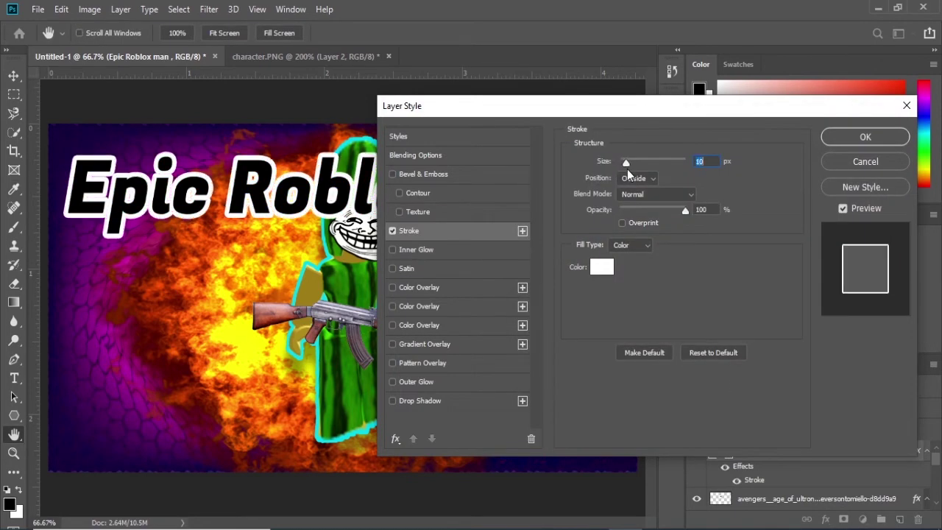
pyautogui.click(393, 401)
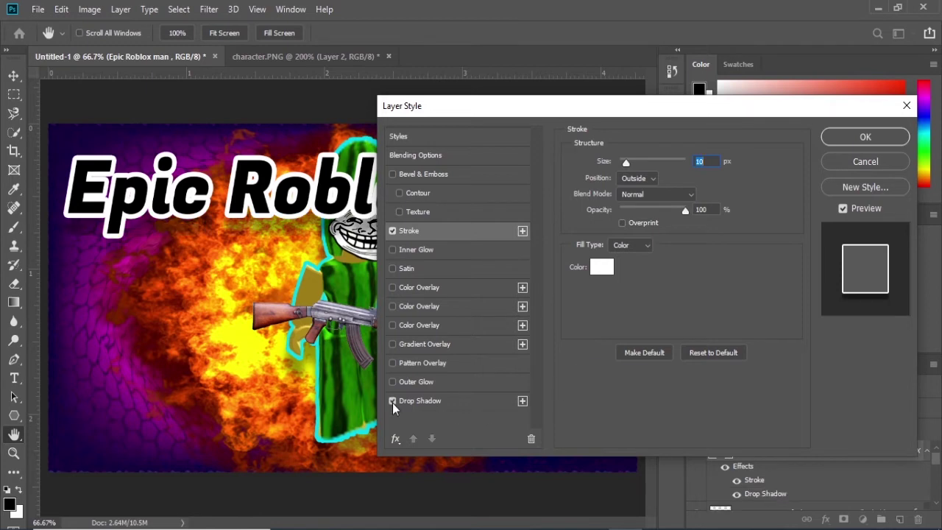
pyautogui.click(419, 401)
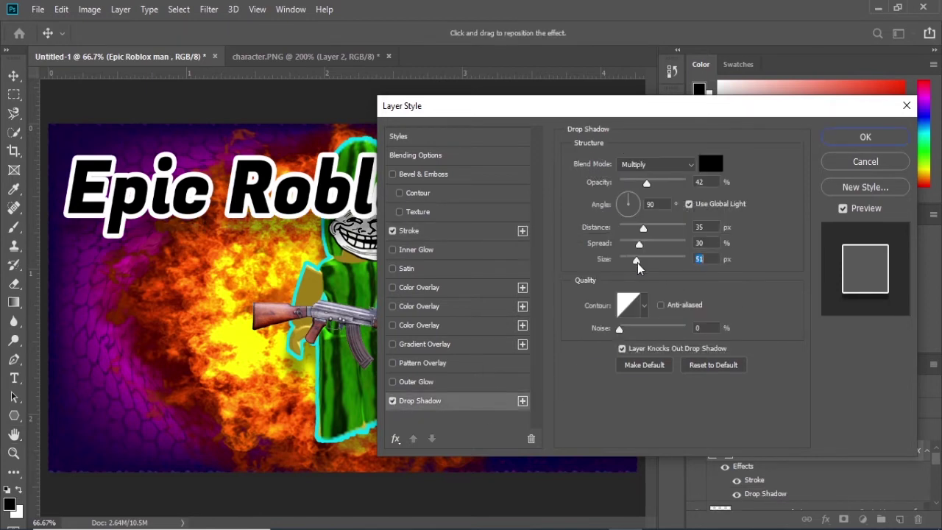
pyautogui.click(866, 137)
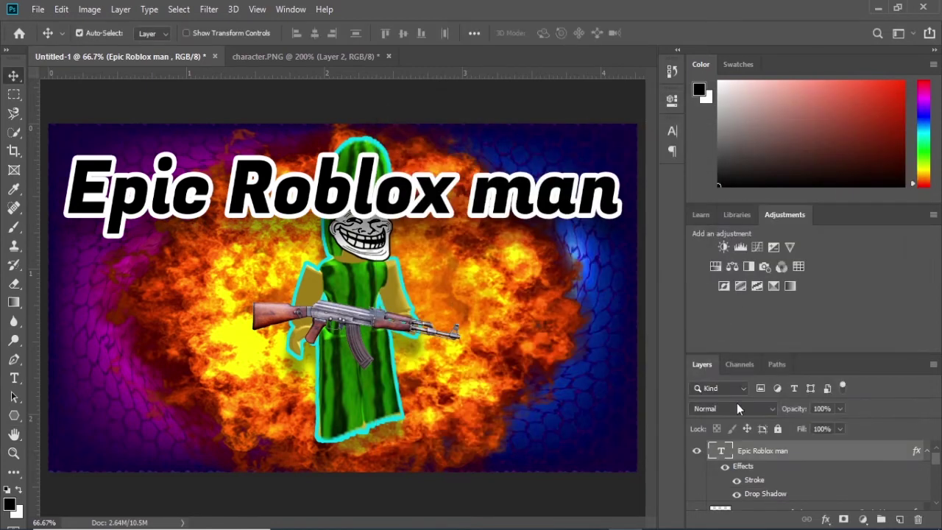
# Type 'Wins' as a new text layer near the lower left
pyautogui.click(14, 378)
pyautogui.click(184, 419)
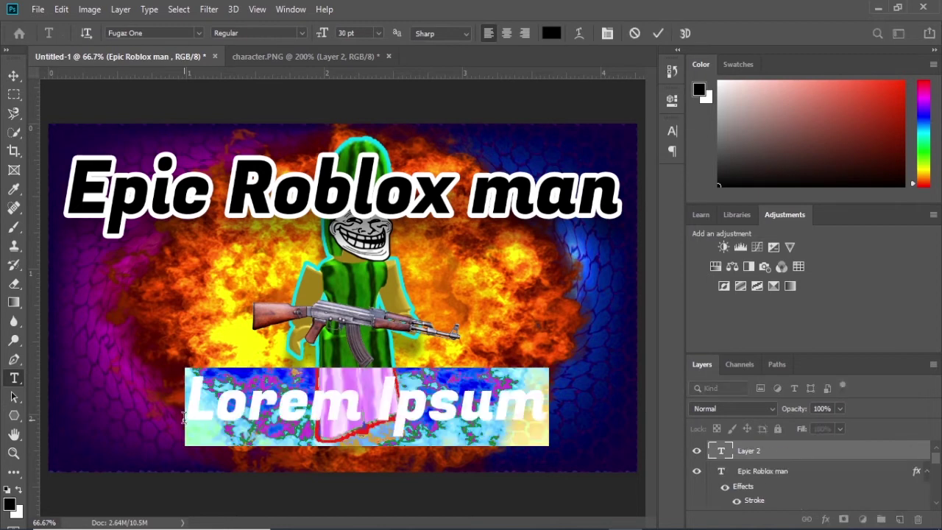
pyautogui.write('I')
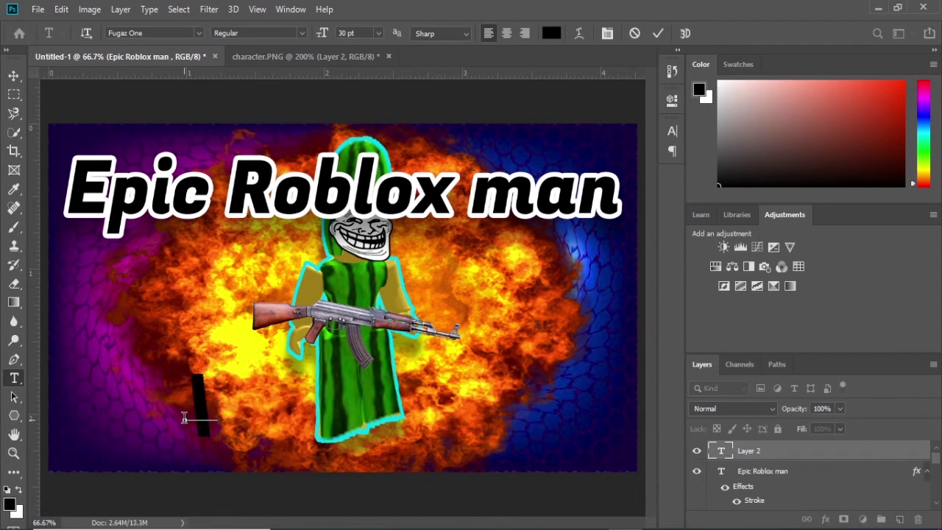
pyautogui.write('Wins')
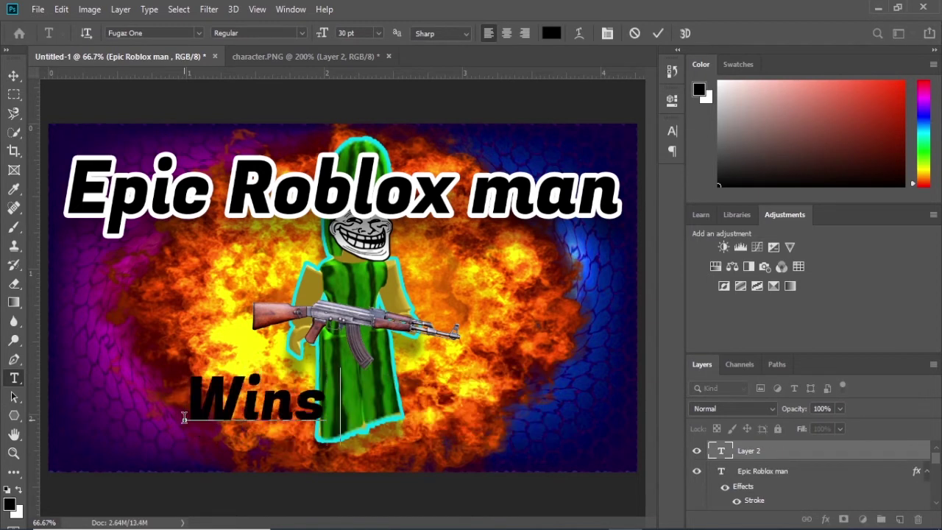
pyautogui.write(' Ag')
pyautogui.press('BackSpace')
pyautogui.press('BackSpace')
pyautogui.press('BackSpace')
pyautogui.click(658, 33)
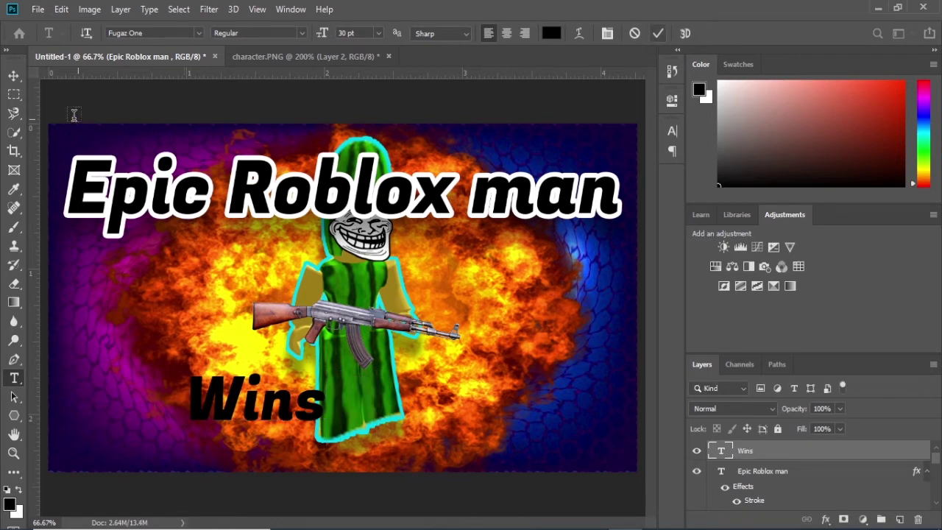
# Move 'Wins' onto the character and scale it up to about 255%
pyautogui.click(14, 76)
pyautogui.moveTo(240, 411); pyautogui.dragTo(320, 422)
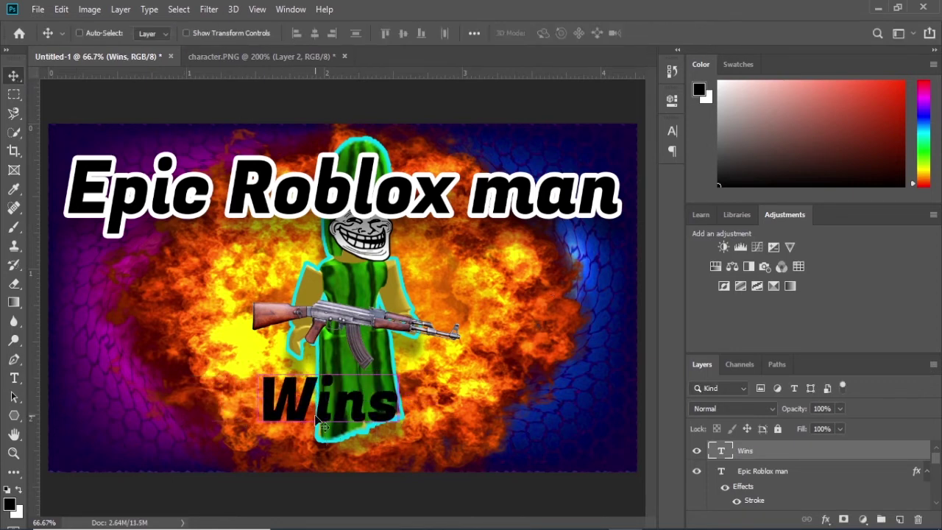
pyautogui.hotkey('ctrl', 't')
pyautogui.moveTo(255, 370); pyautogui.dragTo(157, 299)
pyautogui.moveTo(452, 458); pyautogui.dragTo(521, 492)
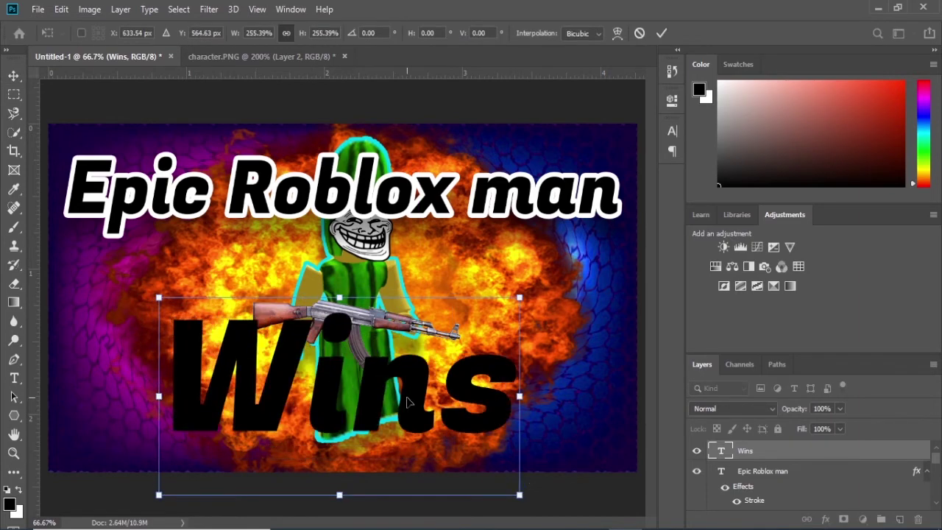
pyautogui.moveTo(412, 397)
pyautogui.mouseDown()
pyautogui.moveTo(416, 405)
pyautogui.moveTo(414, 392)
pyautogui.moveTo(424, 392)
pyautogui.mouseUp()
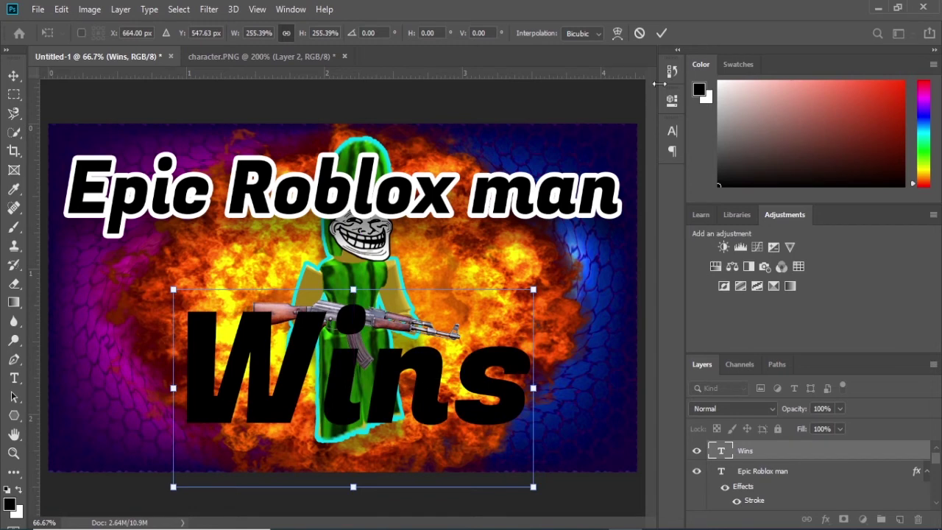
# Give the 'Wins' text a white Stroke and a bright blue Color Overlay
pyautogui.click(662, 33)
pyautogui.click(826, 520)
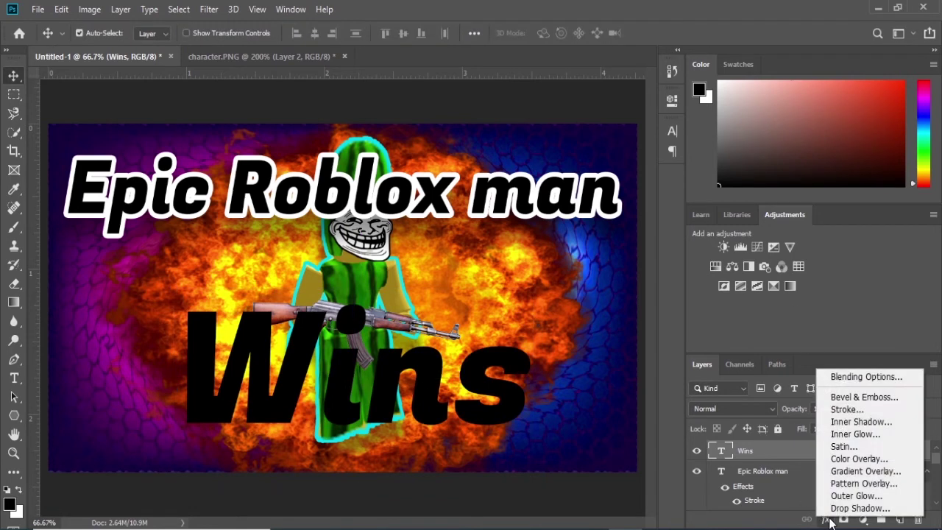
pyautogui.click(850, 410)
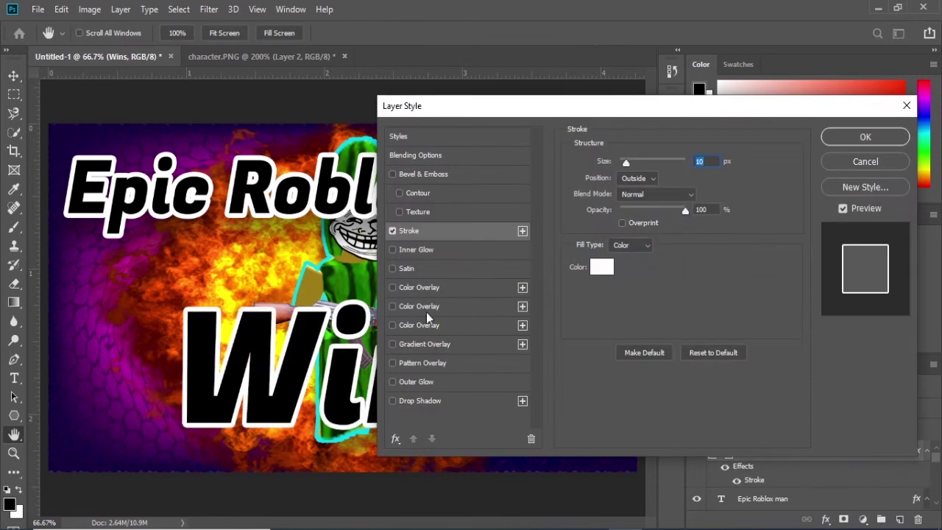
pyautogui.click(430, 286)
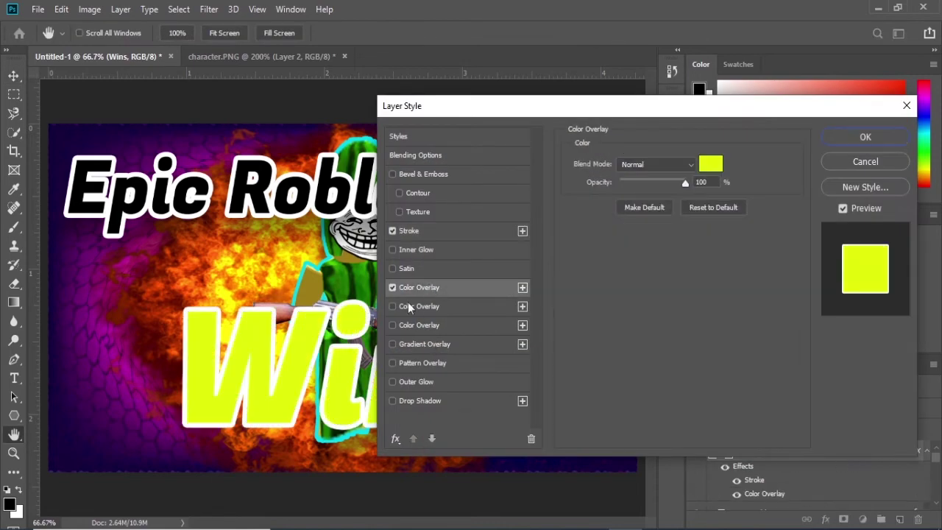
pyautogui.click(713, 164)
pyautogui.click(660, 278)
pyautogui.moveTo(722, 260); pyautogui.dragTo(715, 230)
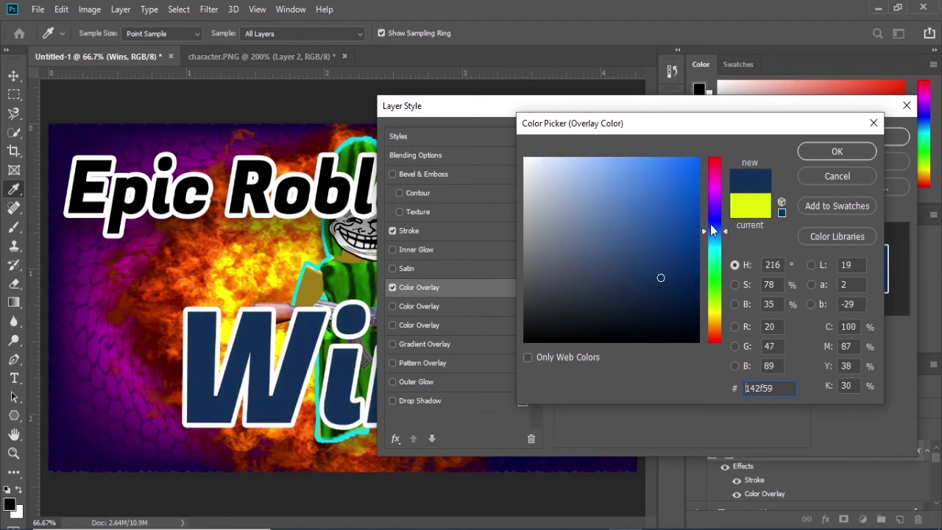
pyautogui.click(688, 200)
pyautogui.click(837, 151)
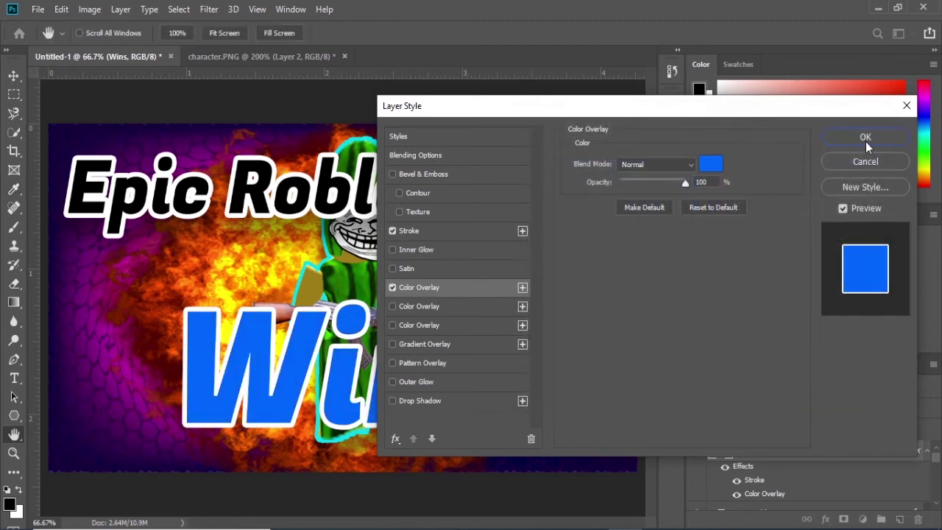
pyautogui.click(866, 140)
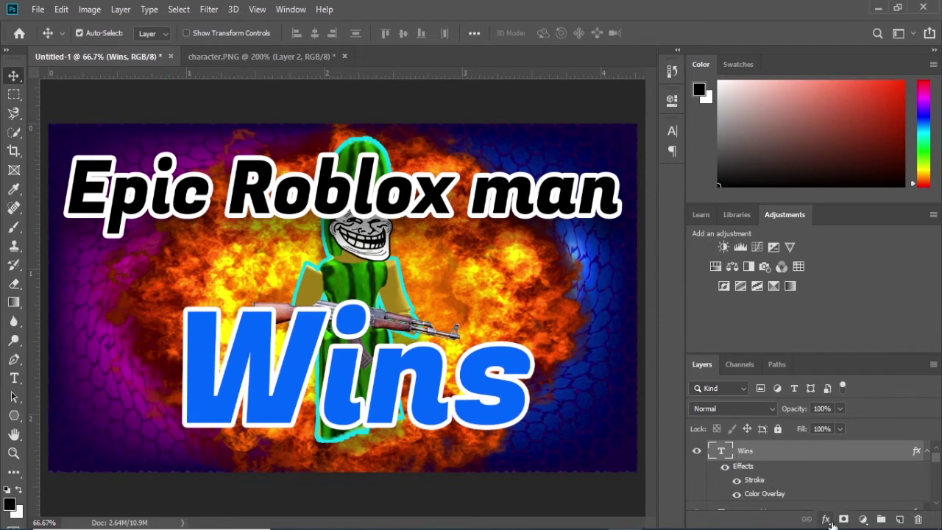
# Add a Drop Shadow to the 'Wins' text
pyautogui.click(827, 520)
pyautogui.click(828, 520)
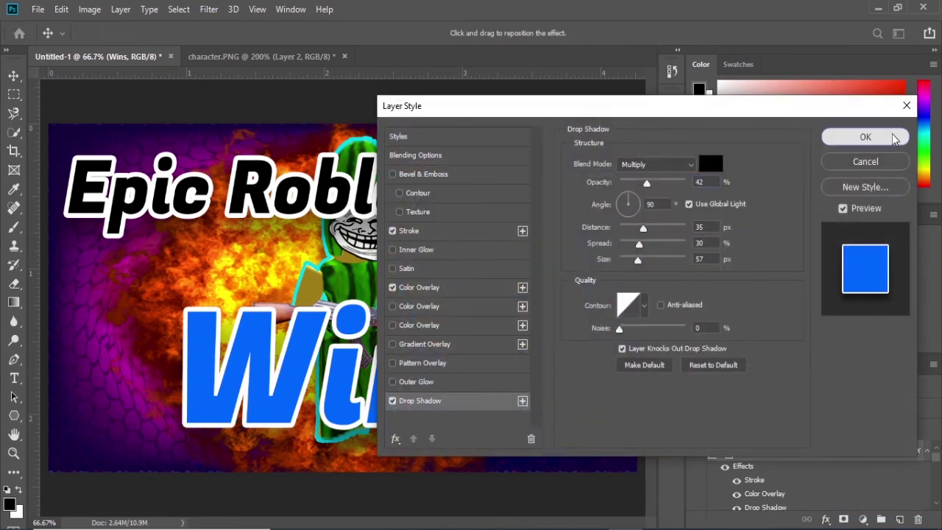
pyautogui.click(900, 138)
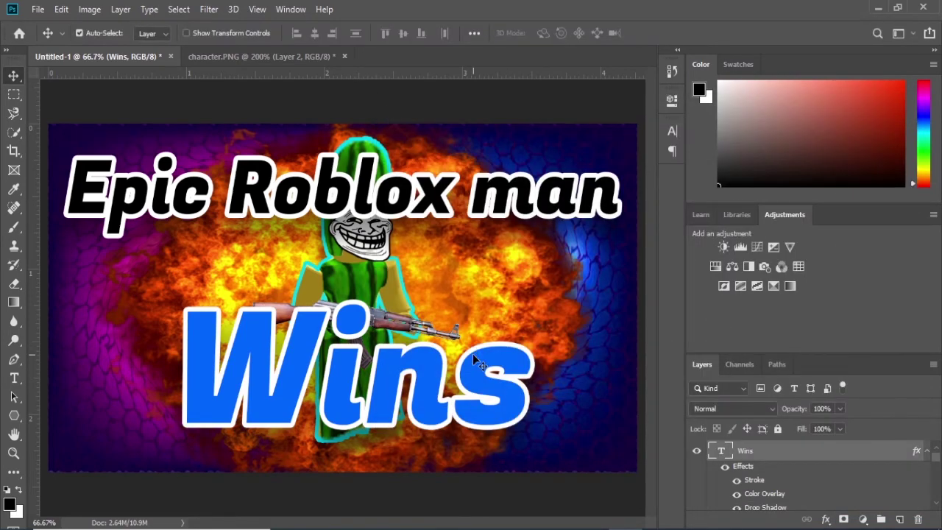
# Drag 'Wins' lower and 'Epic Roblox man' higher so the armed character shows between
pyautogui.moveTo(367, 411); pyautogui.dragTo(370, 440)
pyautogui.moveTo(398, 200); pyautogui.dragTo(399, 174)
pyautogui.moveTo(372, 416)
pyautogui.mouseDown()
pyautogui.moveTo(368, 438)
pyautogui.moveTo(372, 406)
pyautogui.moveTo(372, 415)
pyautogui.mouseUp()
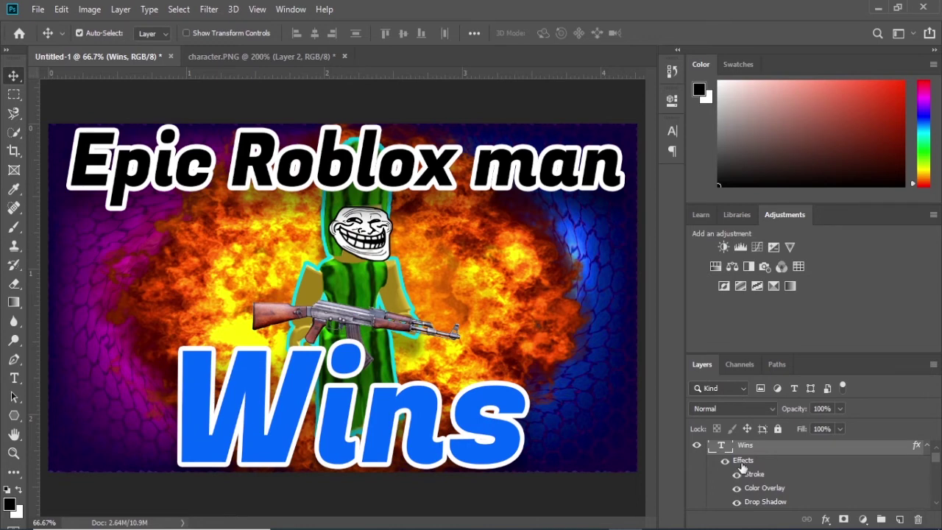
pyautogui.scroll(1, 751, 461)
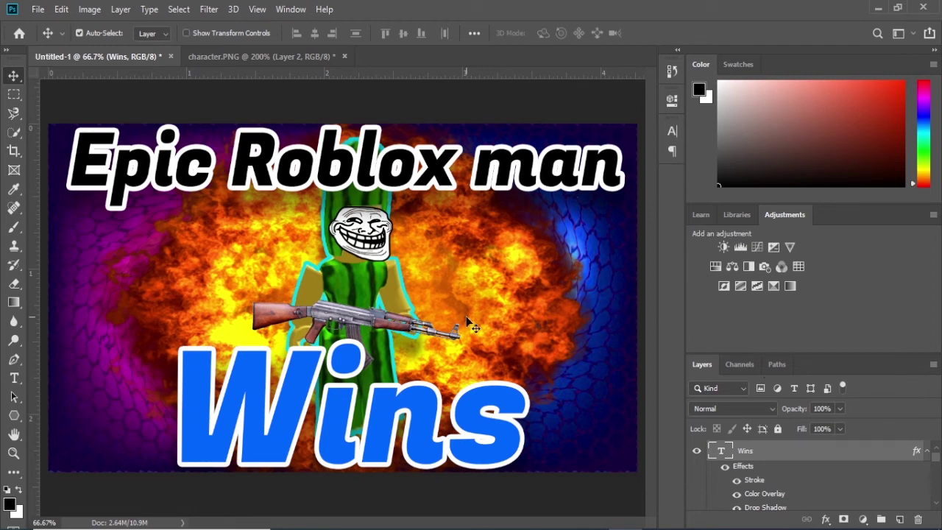
# Save the thumbnail as PNG named 'ijpejp' in Downloads, accepting the PNG options
pyautogui.click(38, 11)
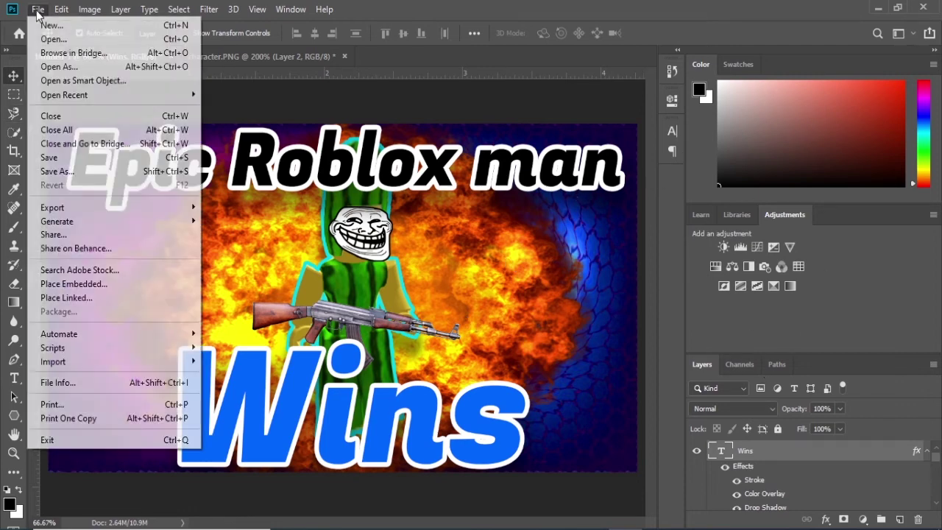
pyautogui.click(80, 170)
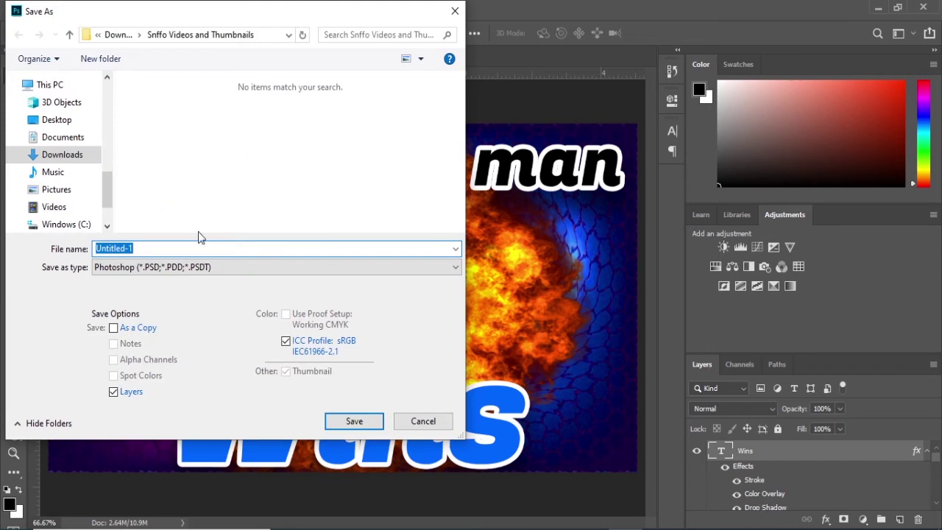
pyautogui.scroll(5, 65, 177)
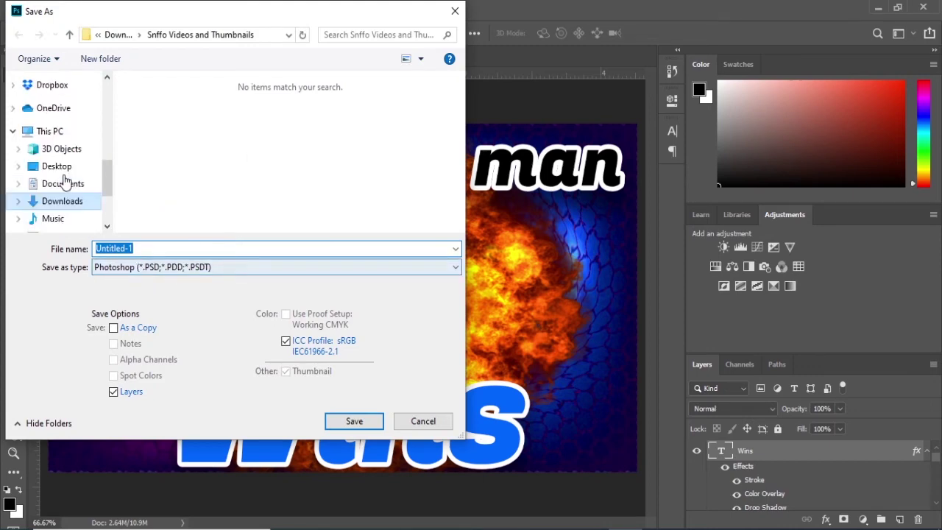
pyautogui.scroll(5, 65, 177)
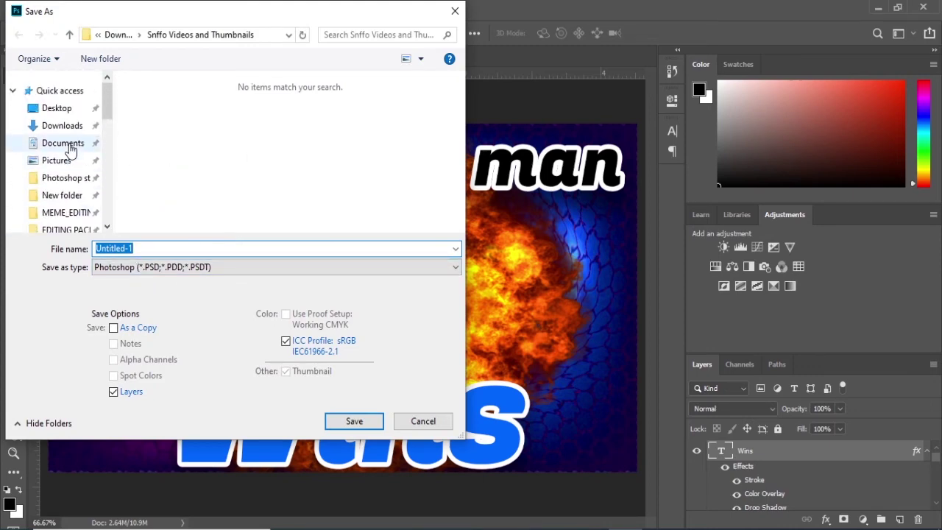
pyautogui.click(62, 125)
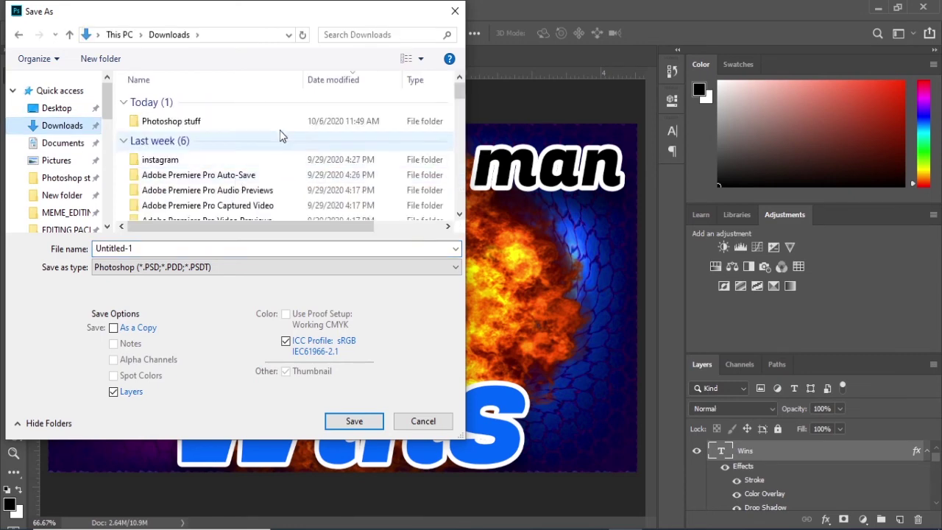
pyautogui.click(145, 271)
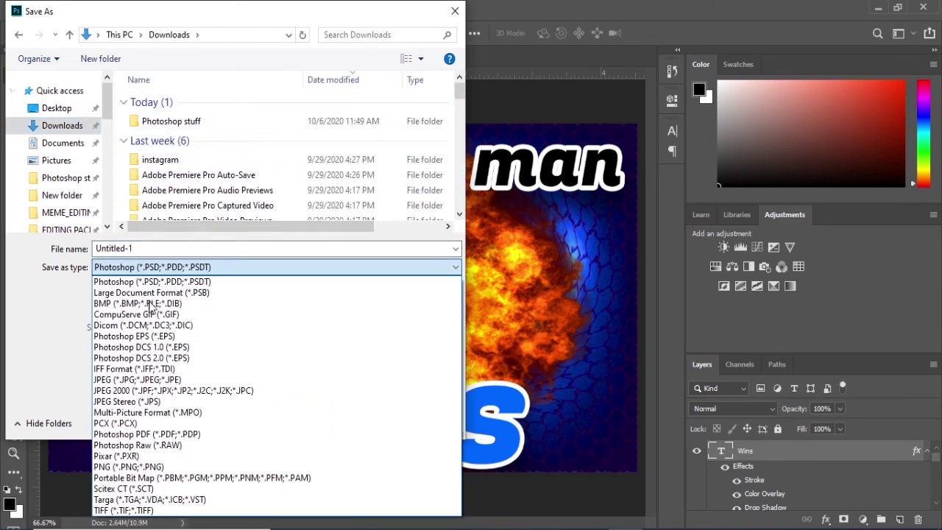
pyautogui.click(130, 467)
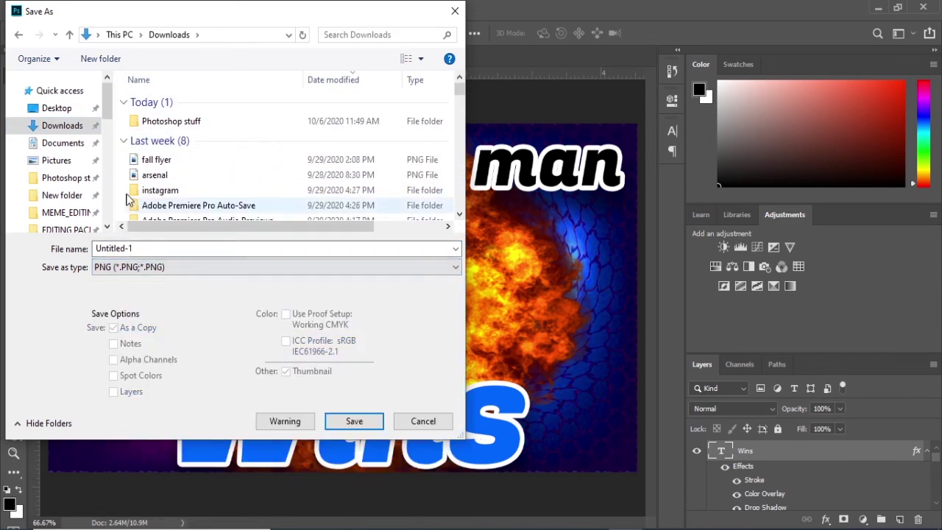
pyautogui.click(150, 248)
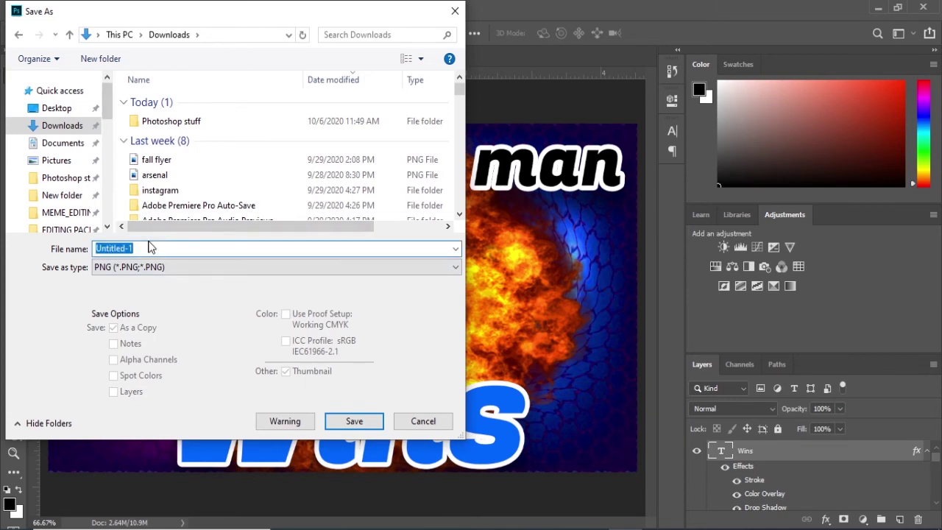
pyautogui.write('ijpejp')
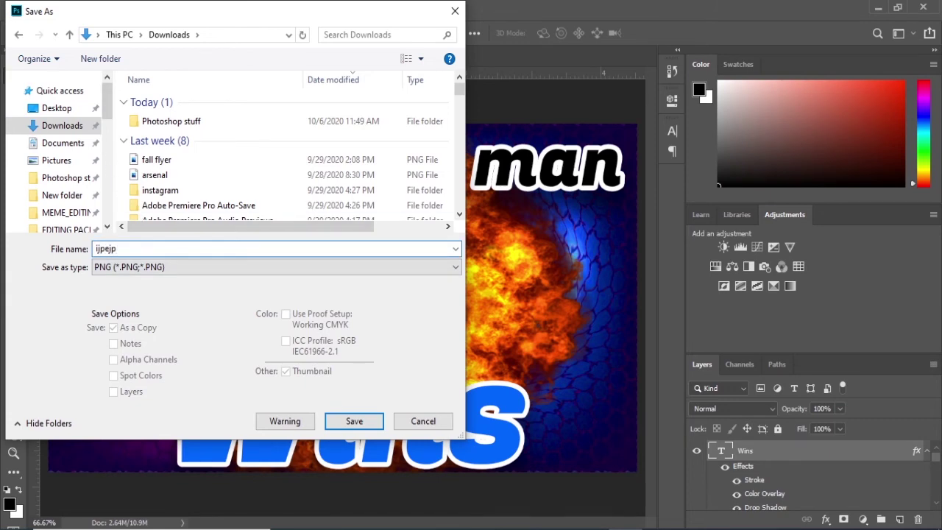
pyautogui.click(358, 423)
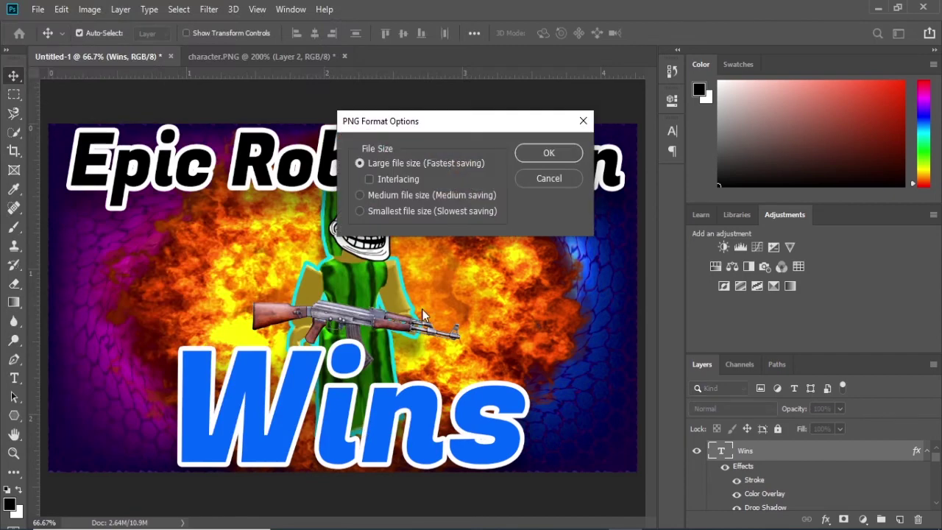
pyautogui.click(550, 179)
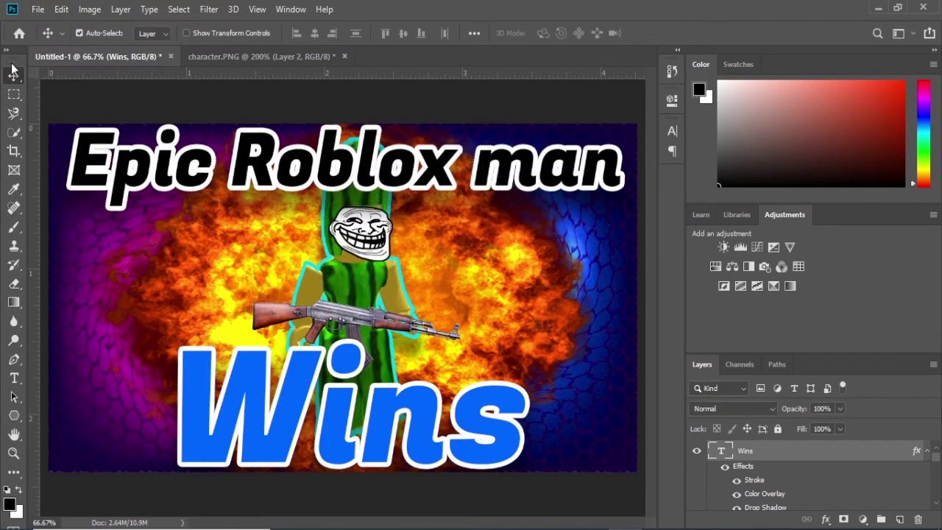
# Save a JPEG copy named 'kf' with quality set to 10
pyautogui.click(38, 9)
pyautogui.click(97, 156)
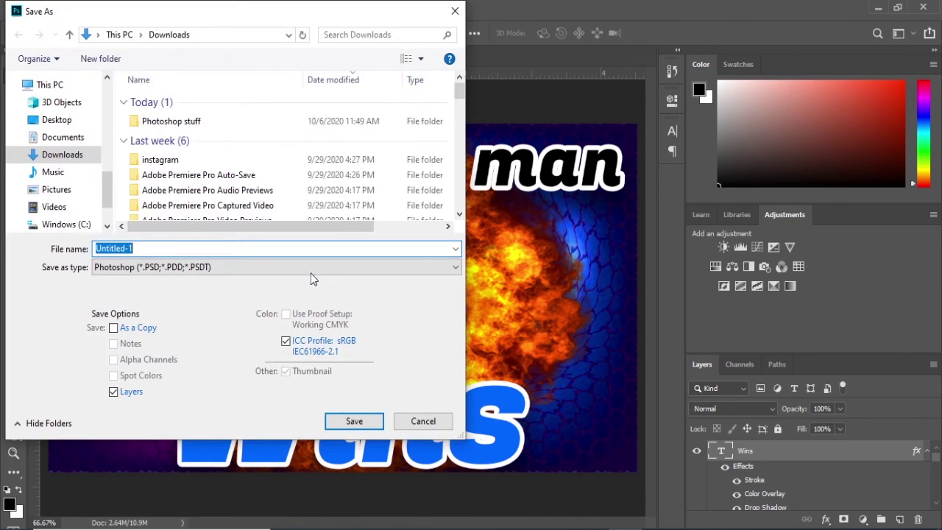
pyautogui.click(311, 269)
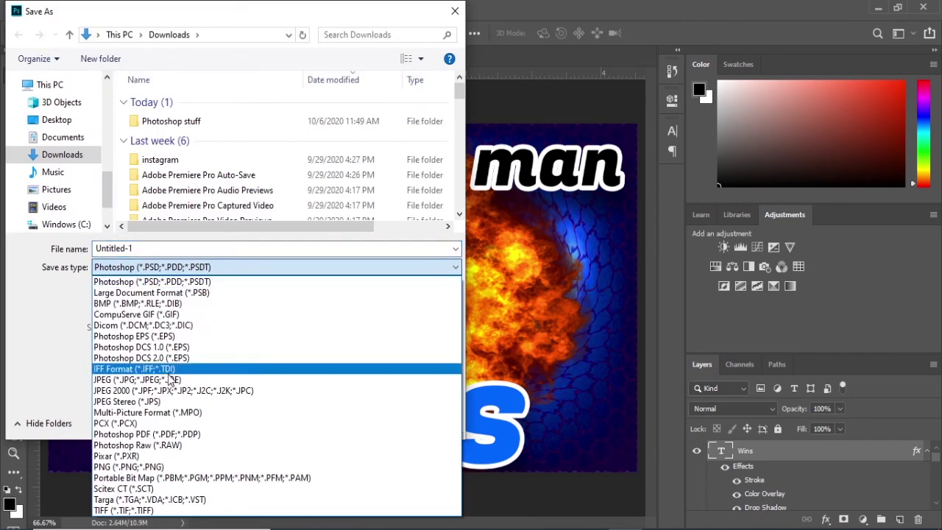
pyautogui.press('Escape')
pyautogui.press('j')
pyautogui.click(212, 250)
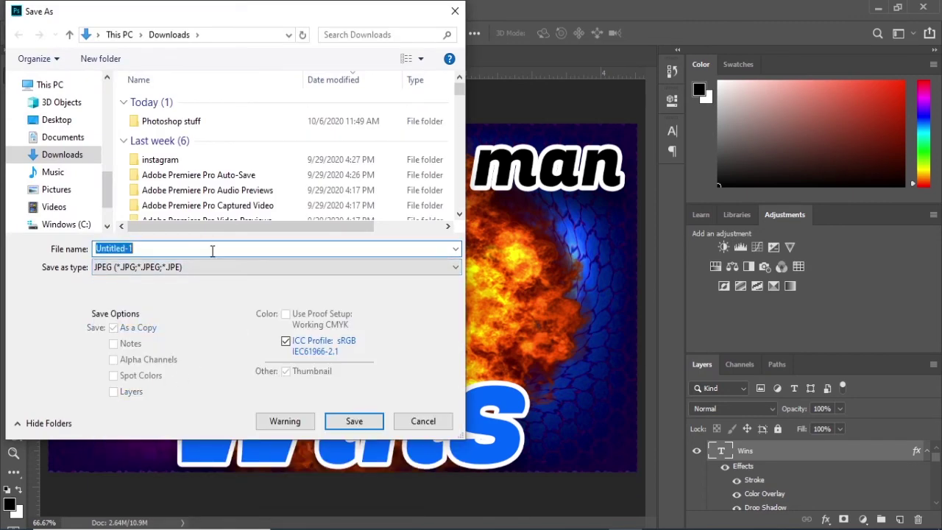
pyautogui.press('BackSpace')
pyautogui.write('kfjsgler')
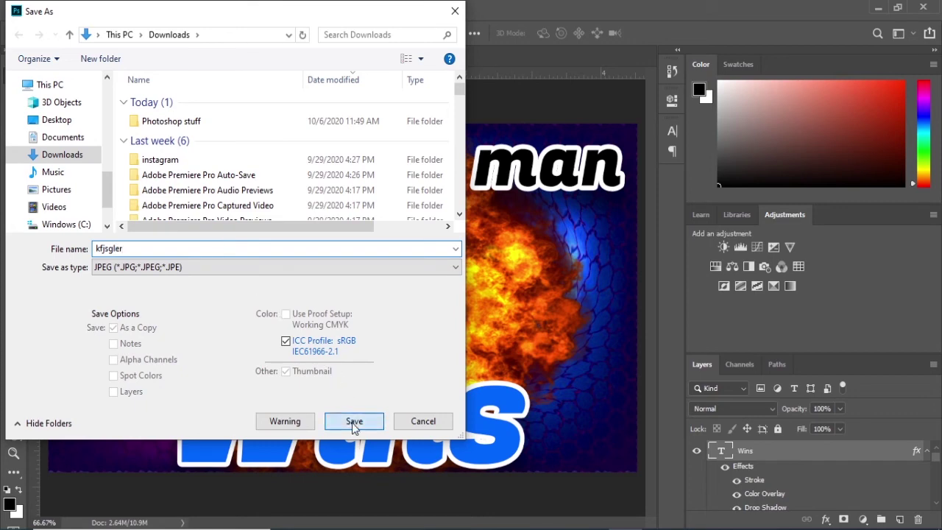
pyautogui.click(354, 424)
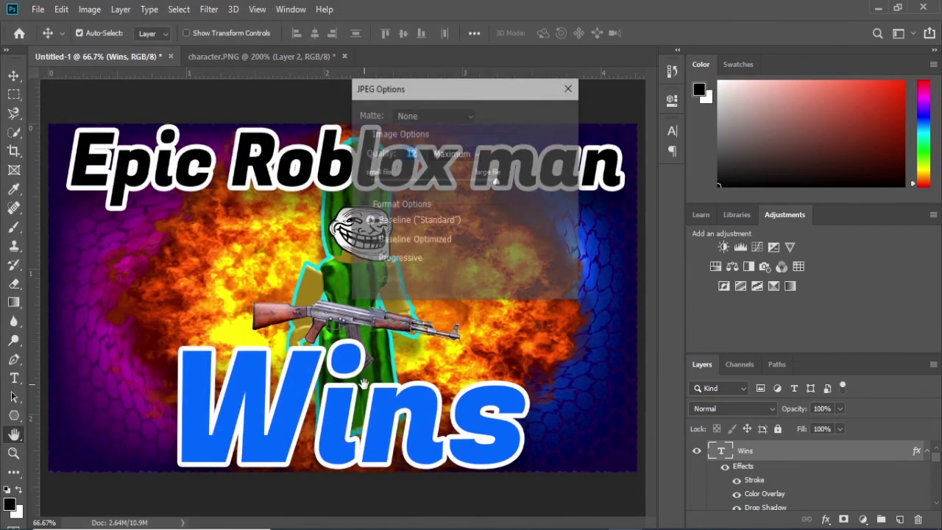
pyautogui.moveTo(490, 186); pyautogui.dragTo(478, 183)
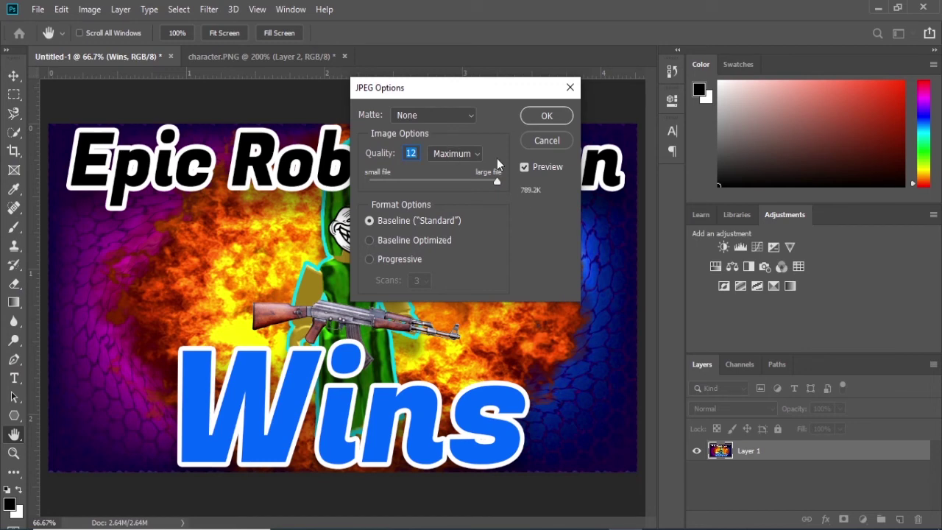
pyautogui.click(556, 142)
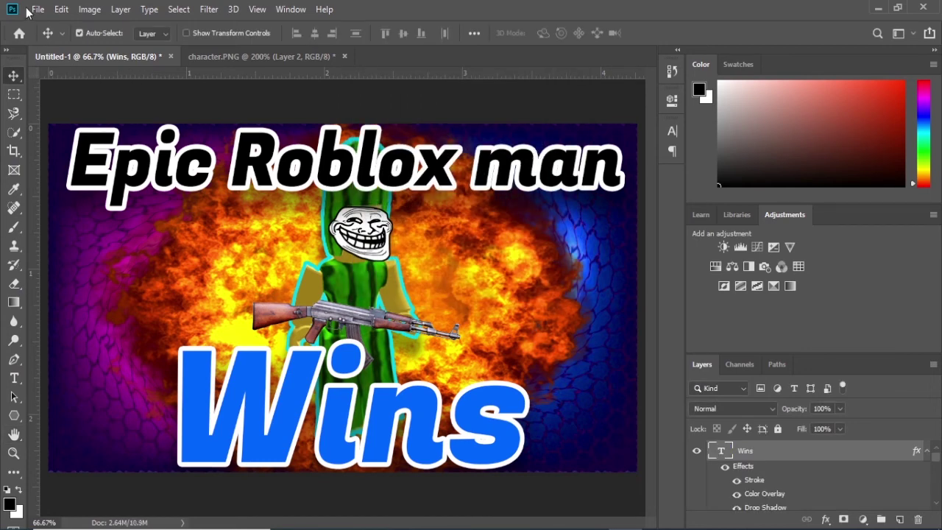
# Begin another Save As named 'ghed', then cancel without saving
pyautogui.click(27, 10)
pyautogui.click(109, 154)
pyautogui.click(187, 250)
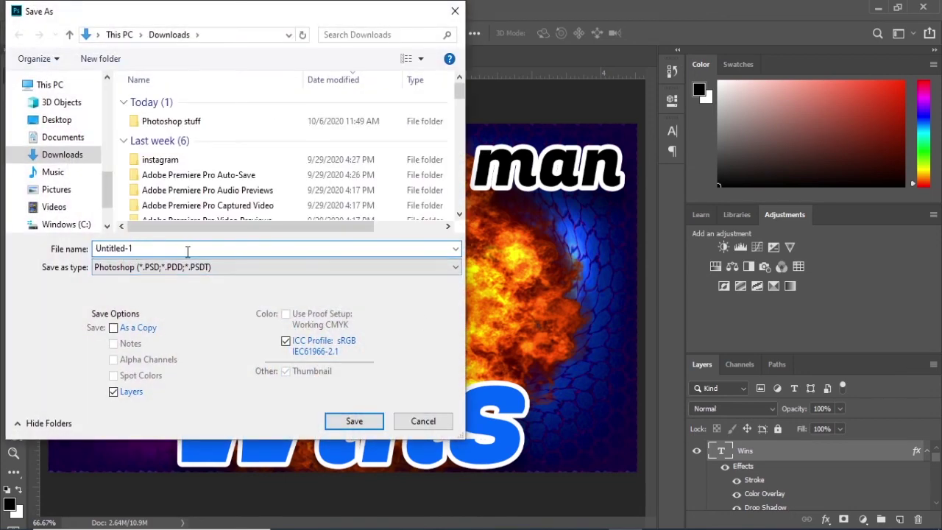
pyautogui.press('BackSpace')
pyautogui.press('BackSpace')
pyautogui.press('BackSpace')
pyautogui.press('BackSpace')
pyautogui.press('BackSpace')
pyautogui.press('BackSpace')
pyautogui.press('BackSpace')
pyautogui.press('BackSpace')
pyautogui.press('BackSpace')
pyautogui.press('BackSpace')
pyautogui.write('ghed')
pyautogui.click(425, 421)
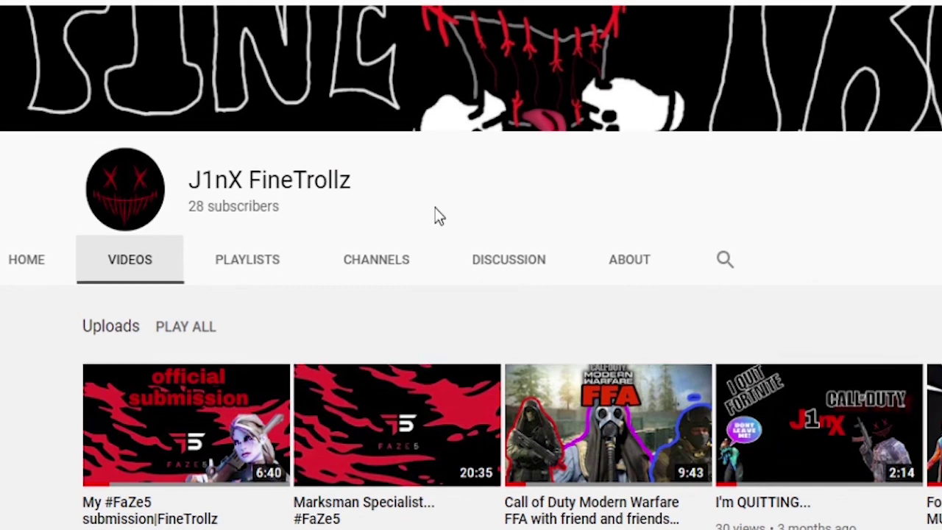
# Scroll through the YouTube channel's Videos page to view its uploads
pyautogui.scroll(2, 435, 214)
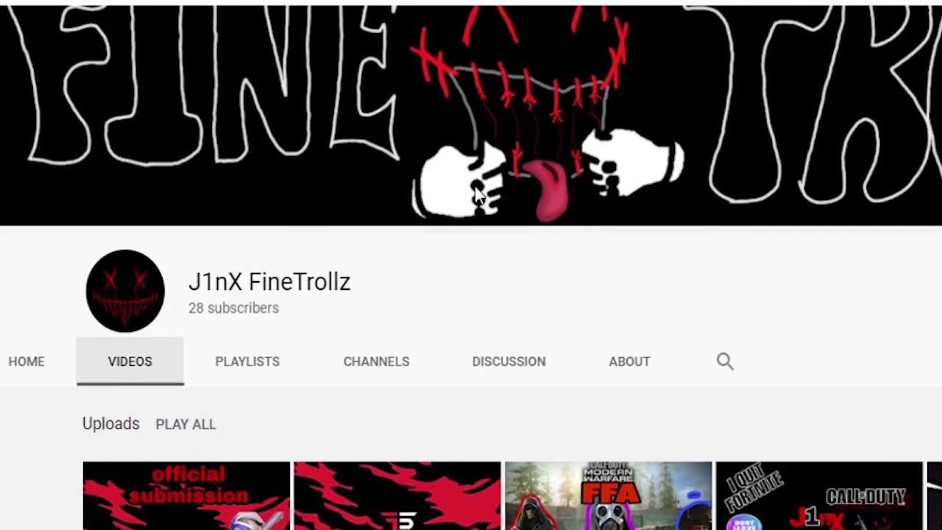
pyautogui.scroll(-2, 471, 192)
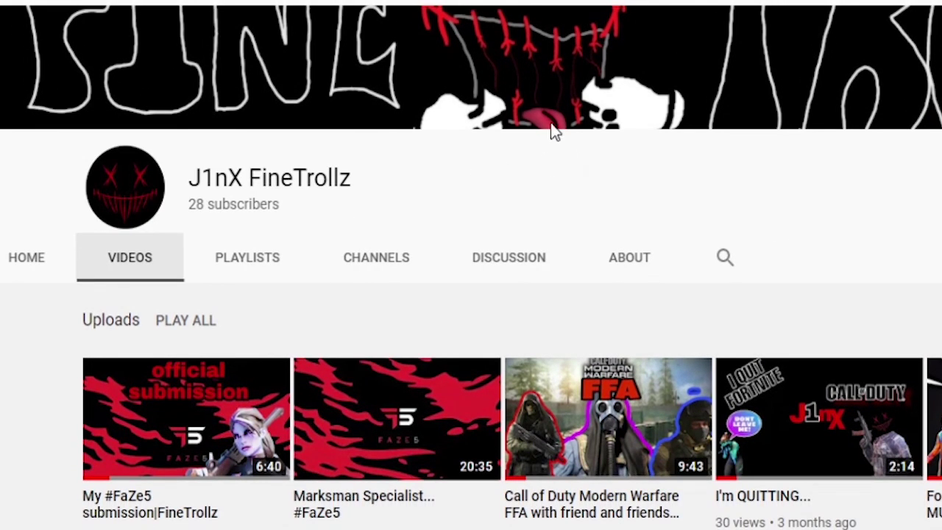